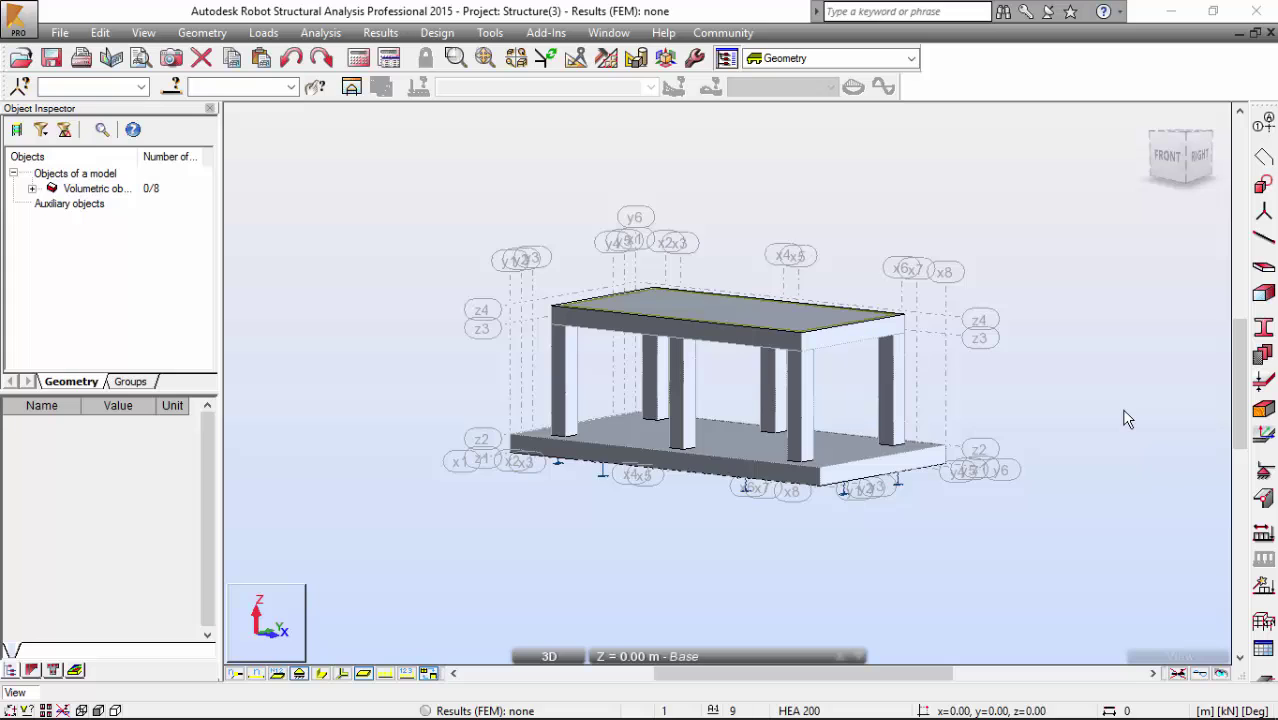
- Switch to the training manual in Foxit Reader, read the Mesh Generation instructions for grid step and work plane, and return to Robot
{"action": "key", "text": "alt+Tab"}
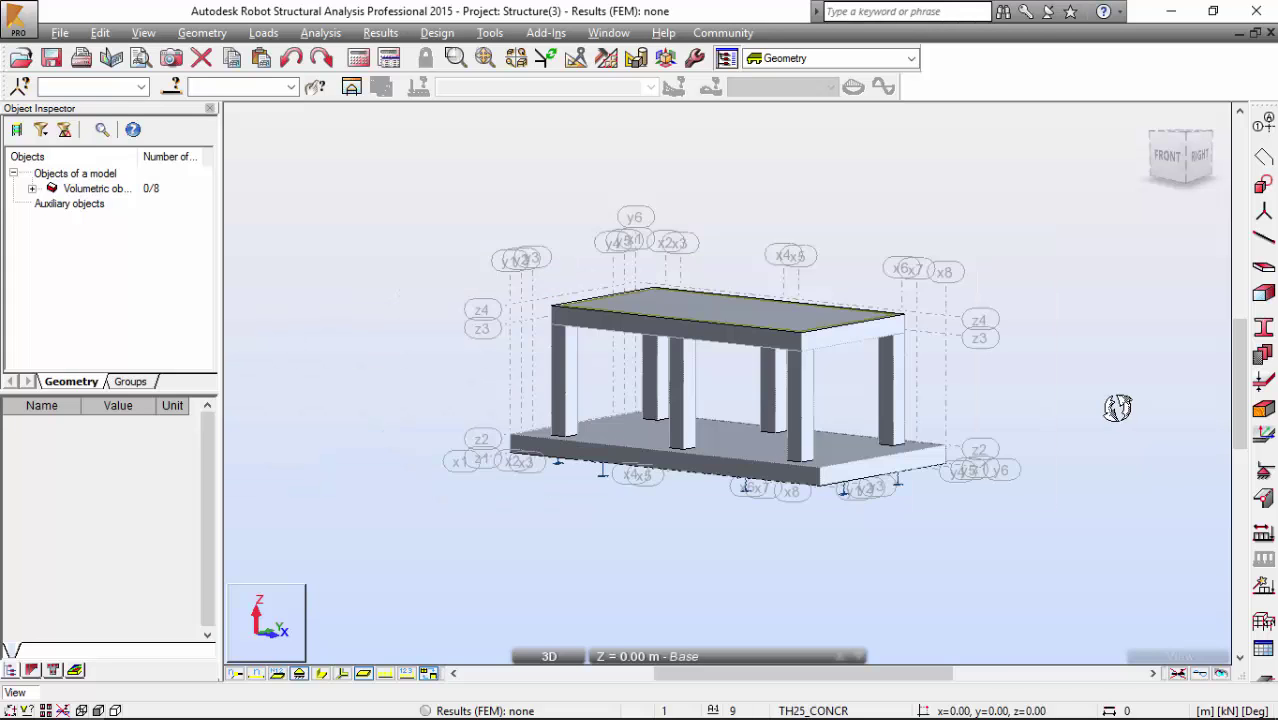
{"action": "key", "text": "alt+Tab"}
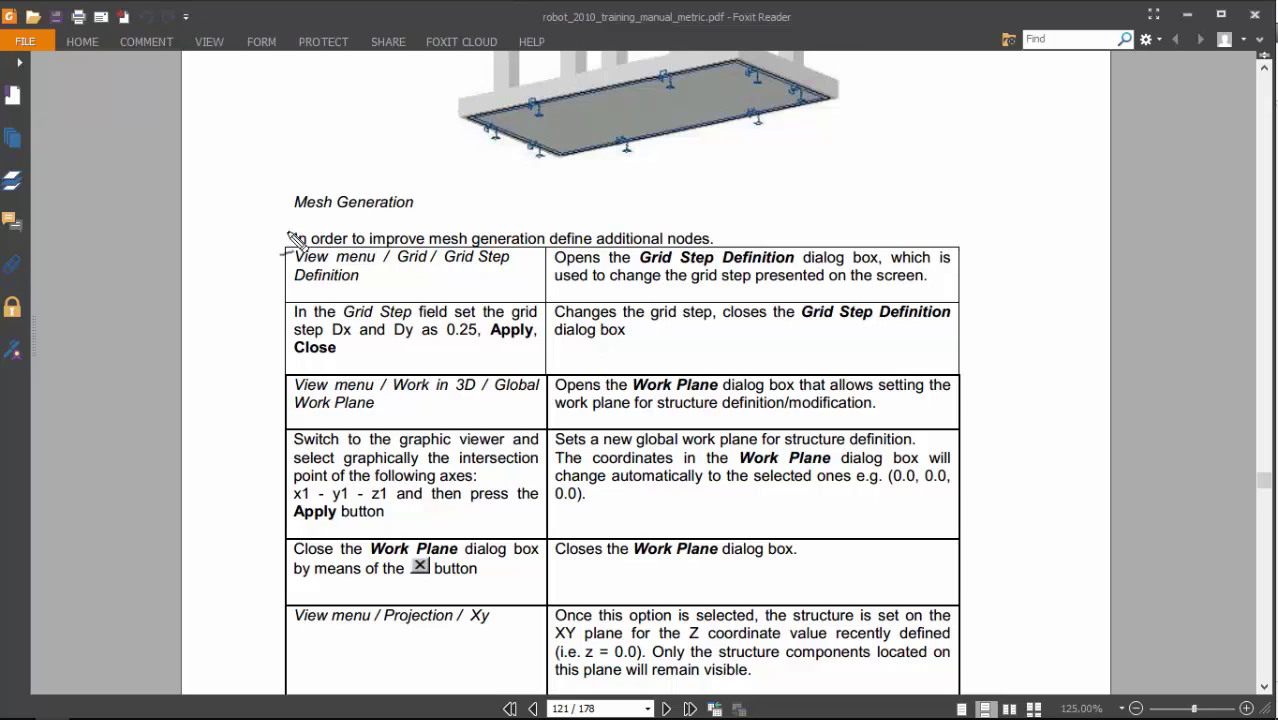
{"action": "mouse_move", "coordinate": [283, 245]}
{"action": "left_mouse_down"}
{"action": "mouse_move", "coordinate": [703, 252]}
{"action": "mouse_move", "coordinate": [564, 174]}
{"action": "mouse_move", "coordinate": [287, 159]}
{"action": "mouse_move", "coordinate": [306, 263]}
{"action": "mouse_move", "coordinate": [363, 271]}
{"action": "left_mouse_up"}
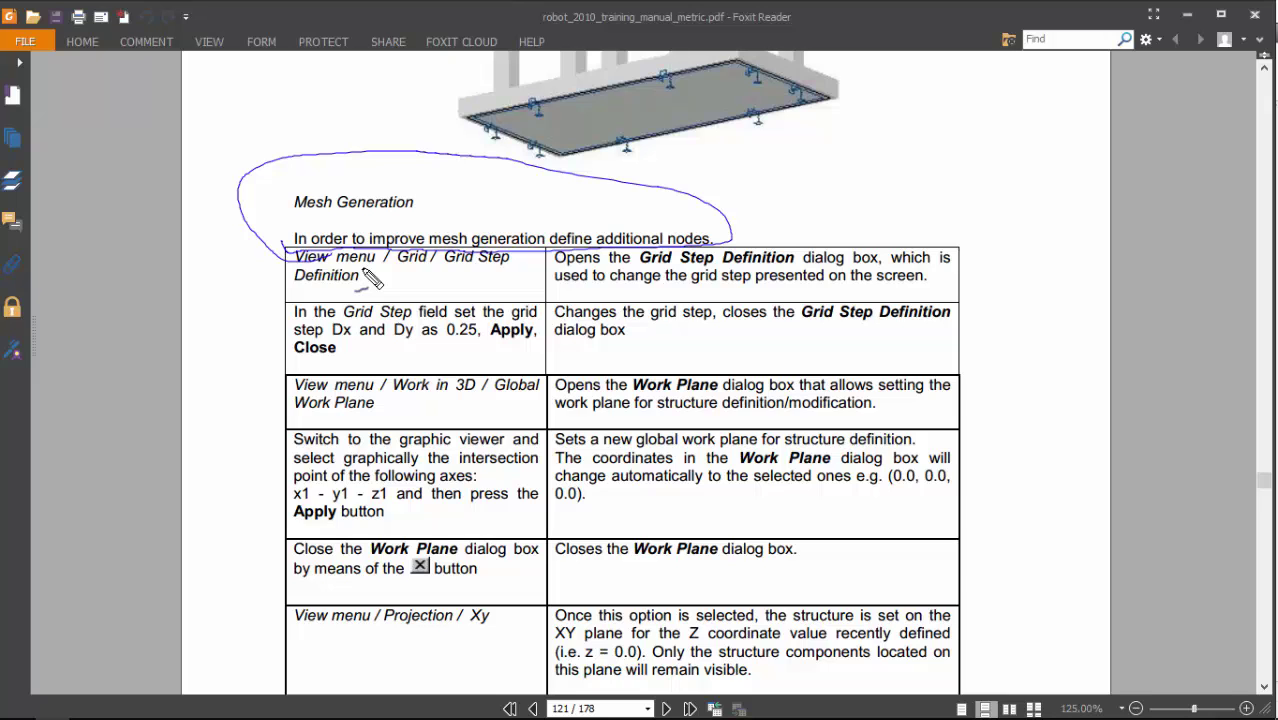
{"action": "key", "text": "Escape"}
{"action": "key", "text": "alt+Tab"}
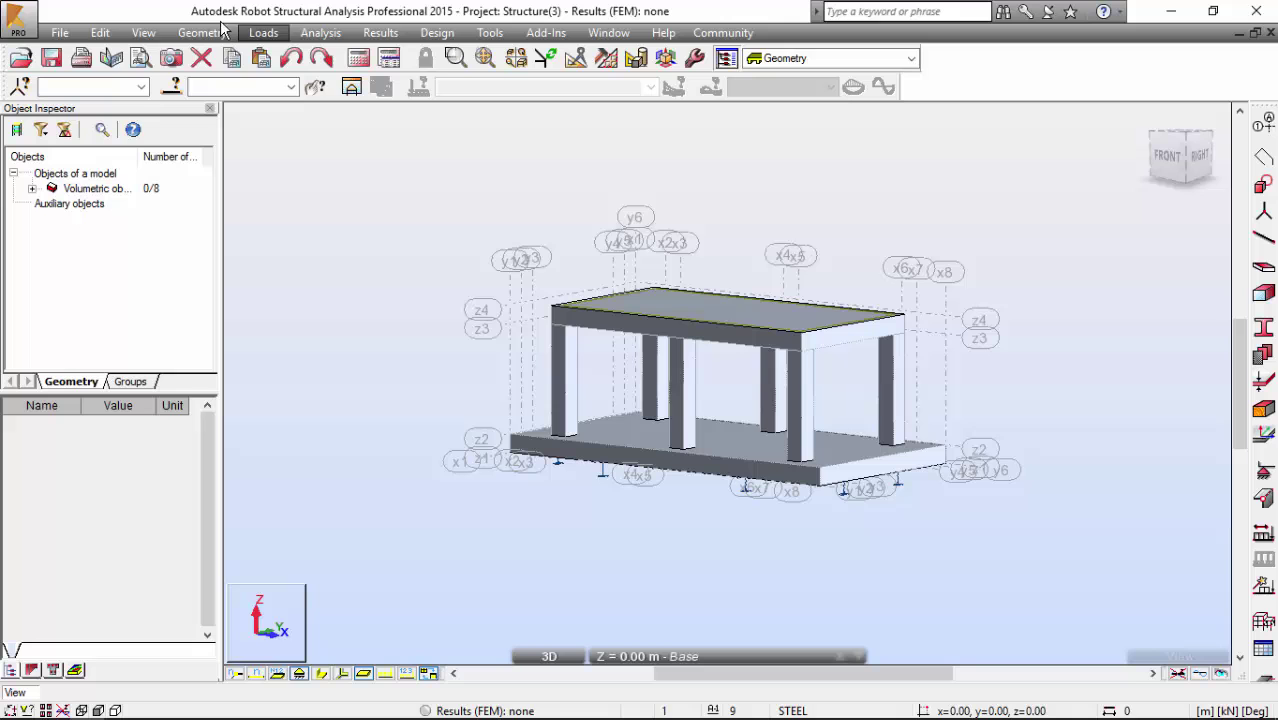
- Set the grid step Dx and Dy to 0.25 m and close the grid step definition
{"action": "left_click", "coordinate": [143, 32]}
{"action": "mouse_move", "coordinate": [197, 311]}
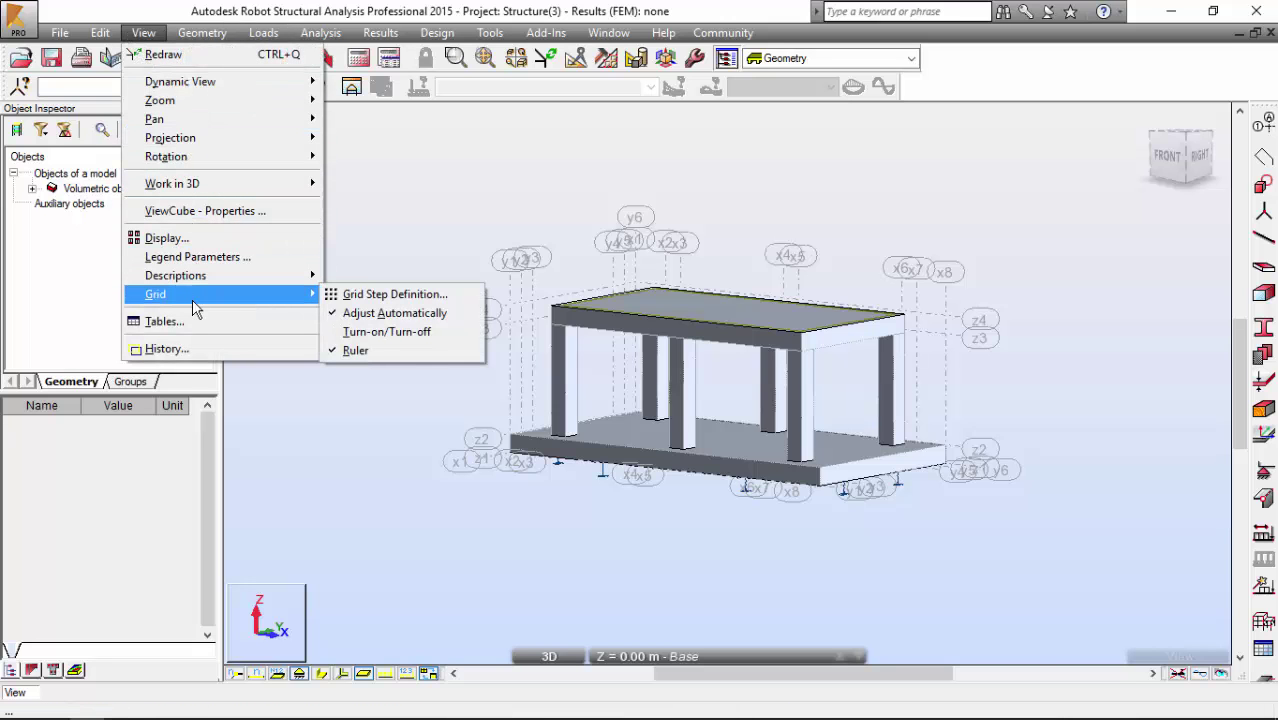
{"action": "left_click", "coordinate": [350, 296]}
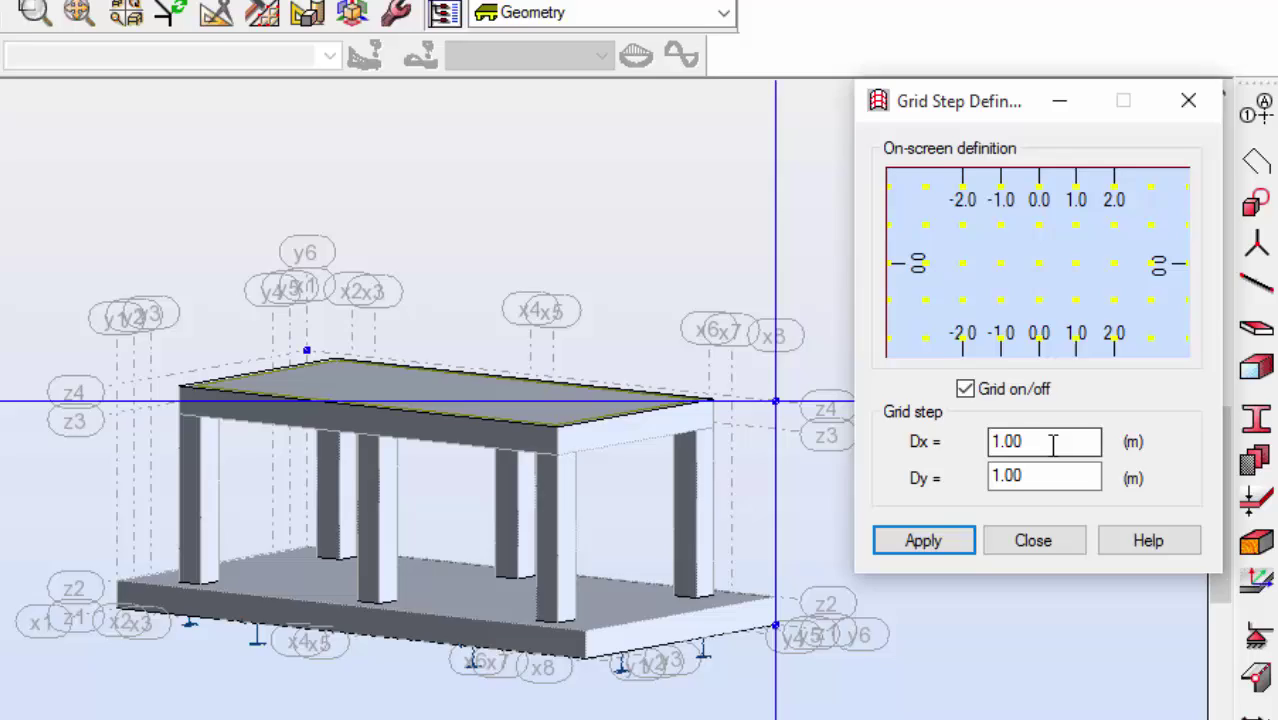
{"action": "left_click_drag", "start_coordinate": [1053, 444], "coordinate": [972, 442]}
{"action": "type", "text": "0."}
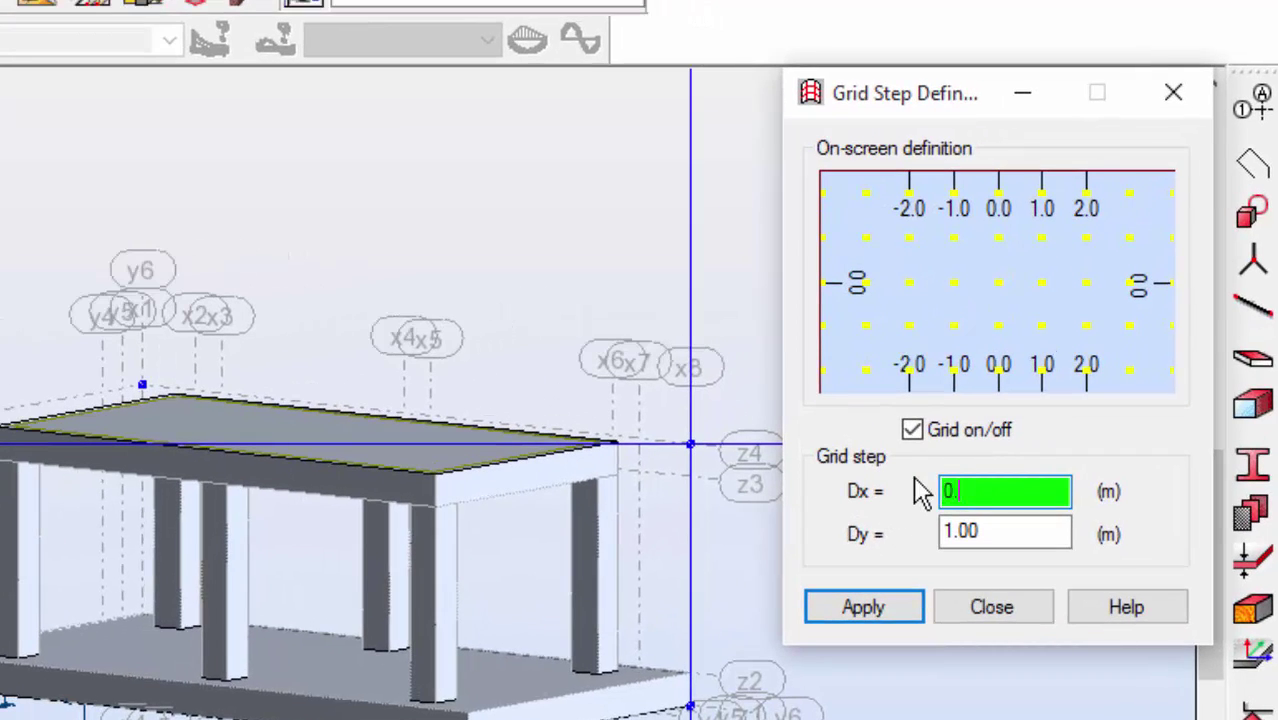
{"action": "type", "text": "25"}
{"action": "key", "text": "Tab"}
{"action": "type", "text": "0."}
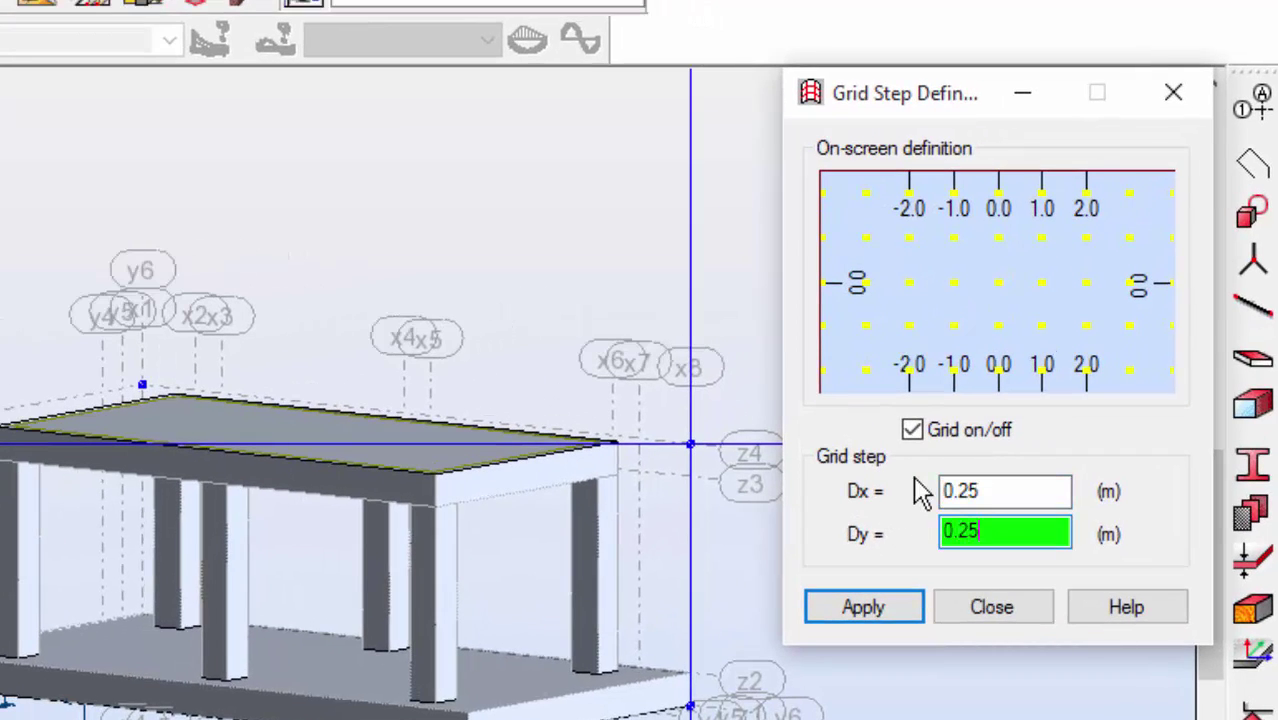
{"action": "left_click", "coordinate": [848, 612]}
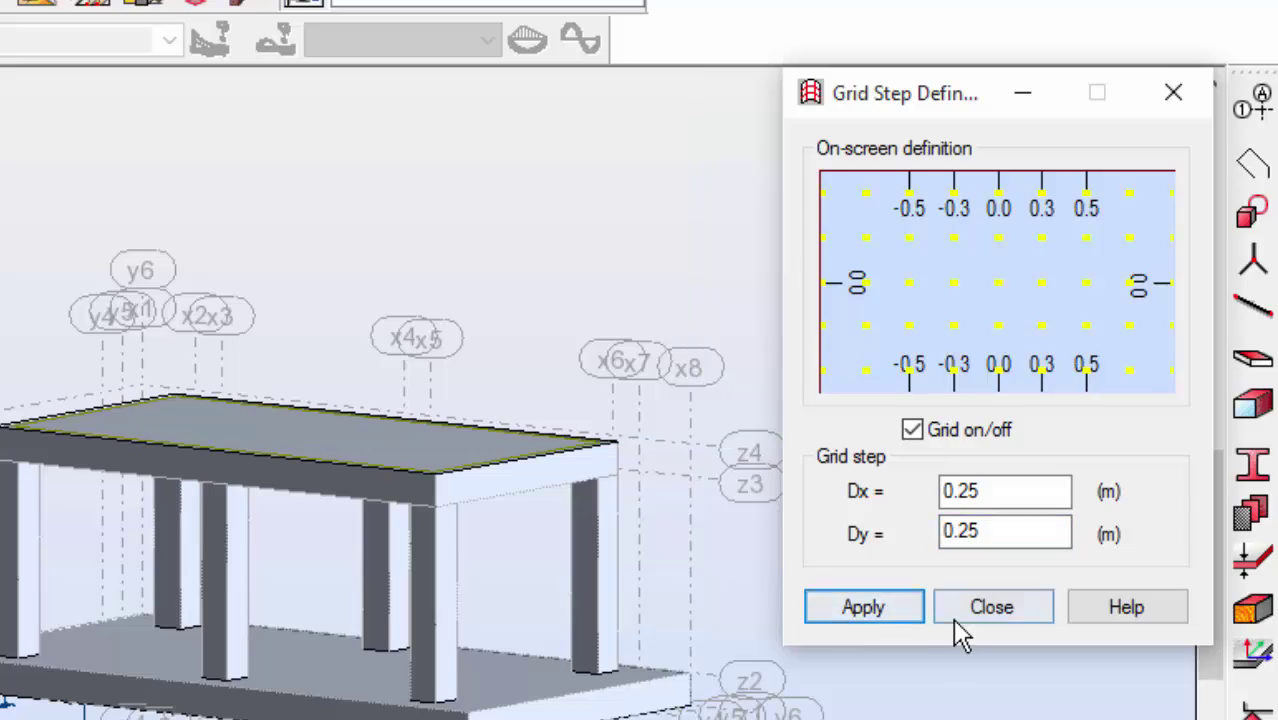
{"action": "left_click", "coordinate": [1028, 545]}
- Define the global work plane at the intersection of axes x1, y1 and z1 (0.00, 0.00, 0.00)
{"action": "scroll", "coordinate": [716, 416], "scroll_direction": "up", "scroll_amount": 5}
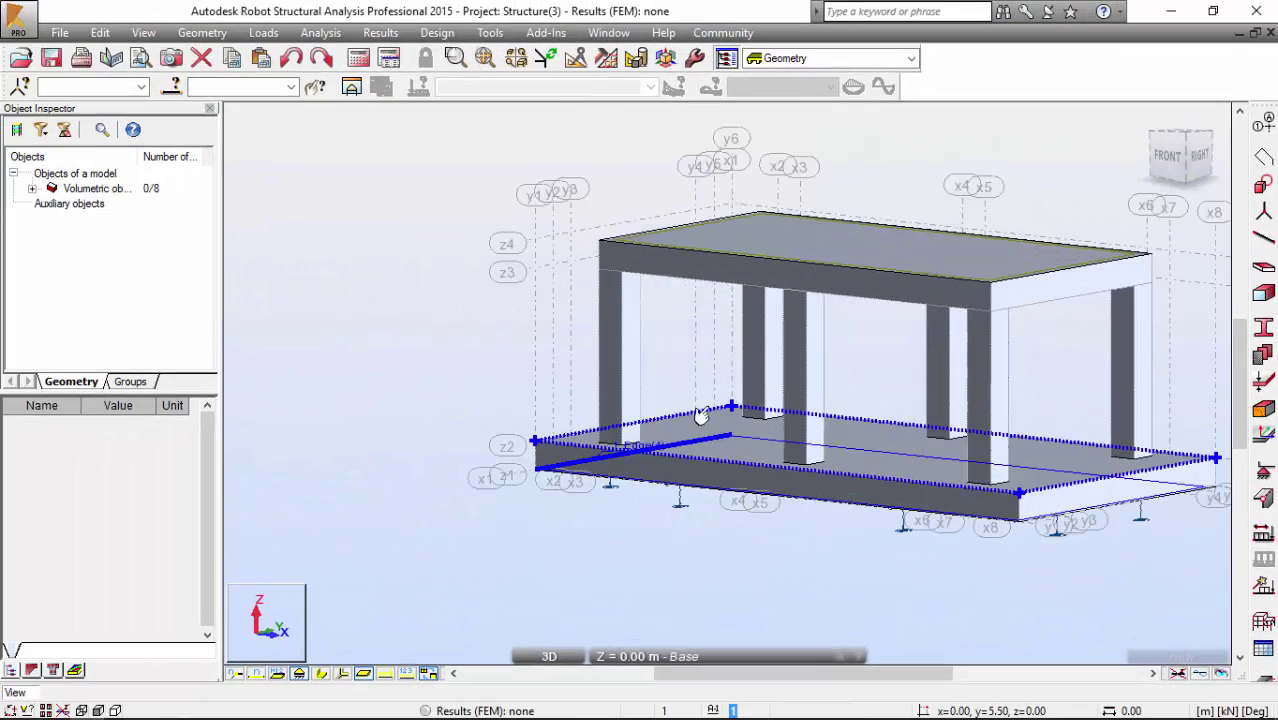
{"action": "middle_click_drag", "start_coordinate": [716, 416], "coordinate": [722, 434], "text": "shift"}
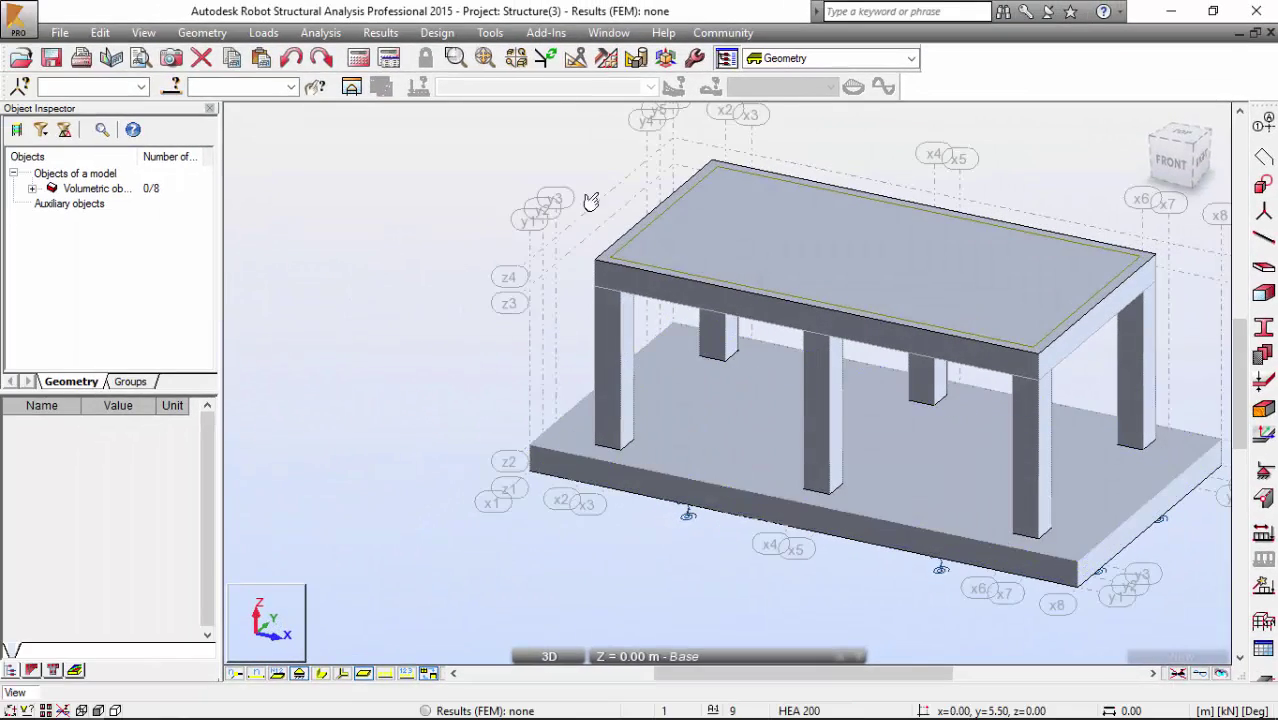
{"action": "left_click", "coordinate": [659, 67]}
{"action": "left_click", "coordinate": [283, 186]}
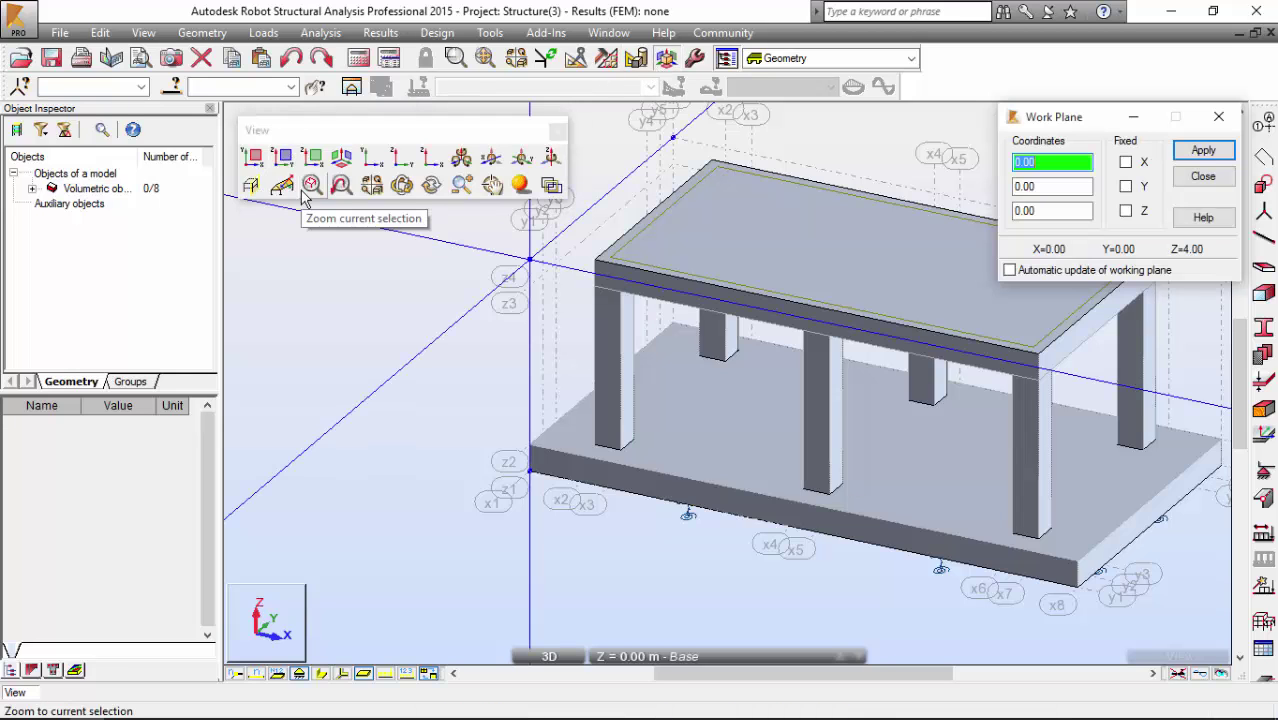
{"action": "middle_click_drag", "start_coordinate": [375, 217], "coordinate": [363, 189]}
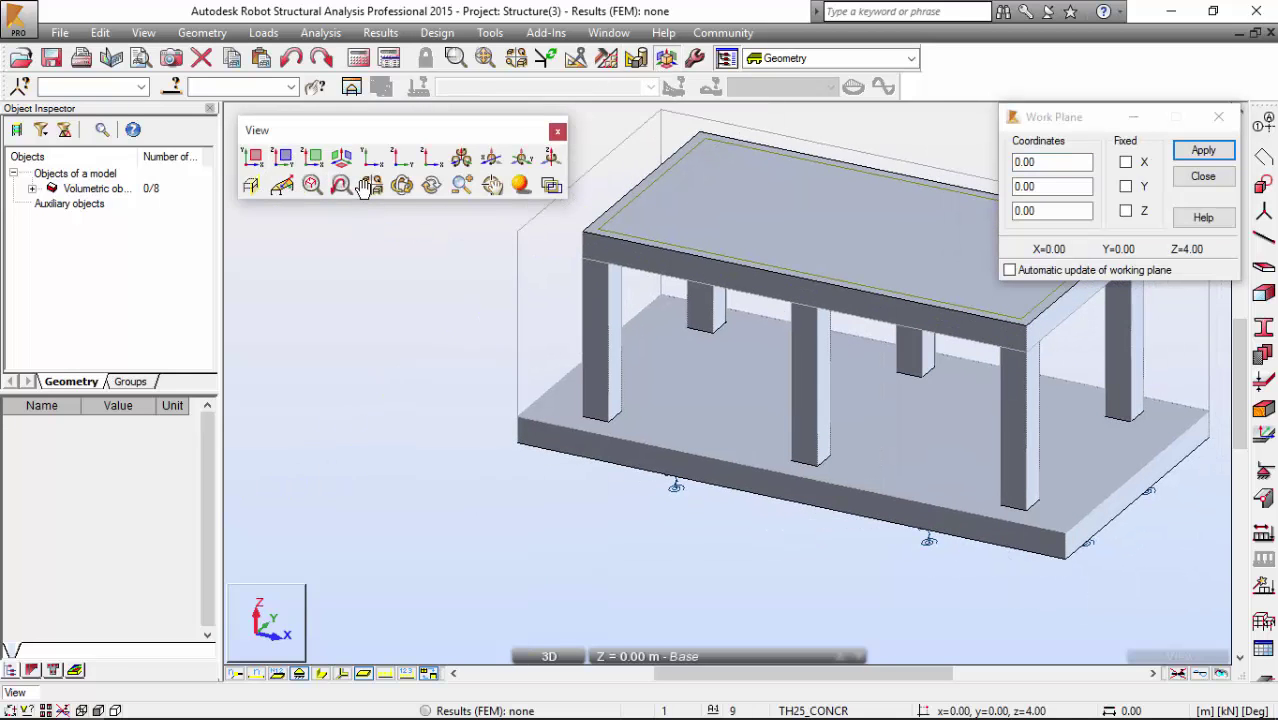
{"action": "left_click", "coordinate": [405, 396]}
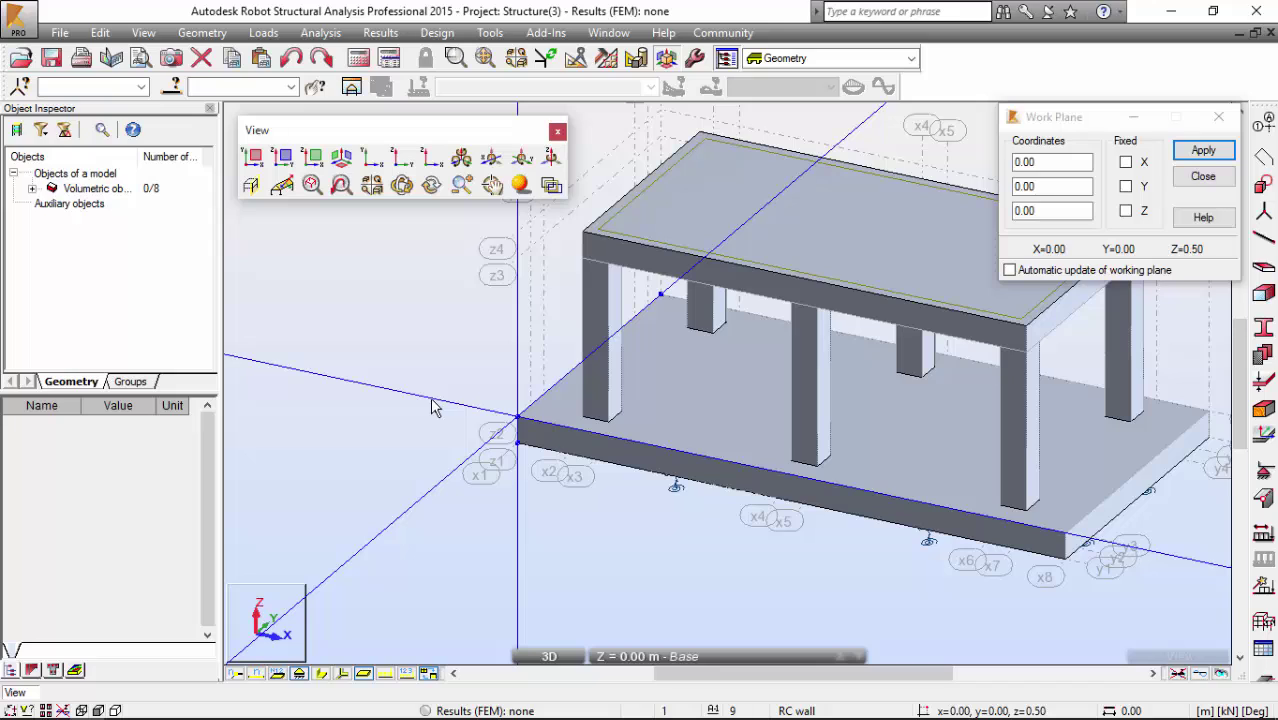
{"action": "left_click", "coordinate": [501, 474]}
{"action": "left_click", "coordinate": [613, 357]}
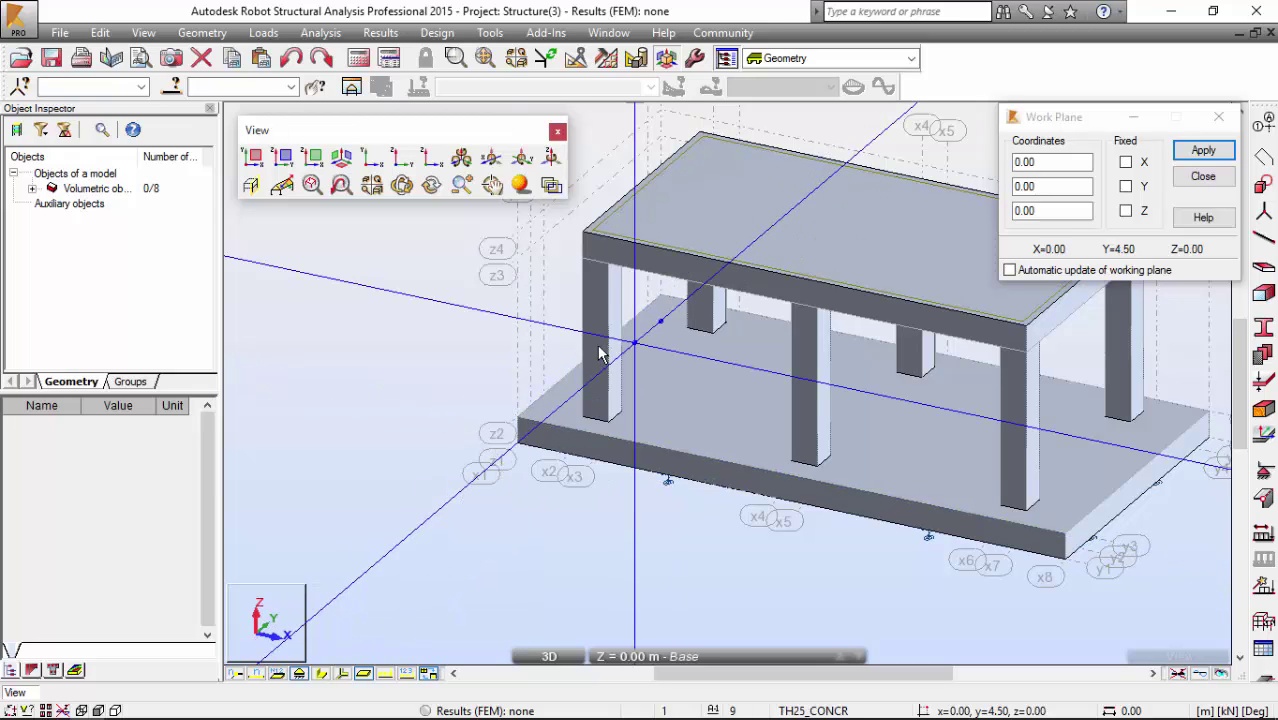
- Project the structure onto the XY plane at Z = 0.00 m and open the view settings
{"action": "left_click", "coordinate": [253, 158]}
{"action": "middle_click_drag", "start_coordinate": [631, 286], "coordinate": [479, 375]}
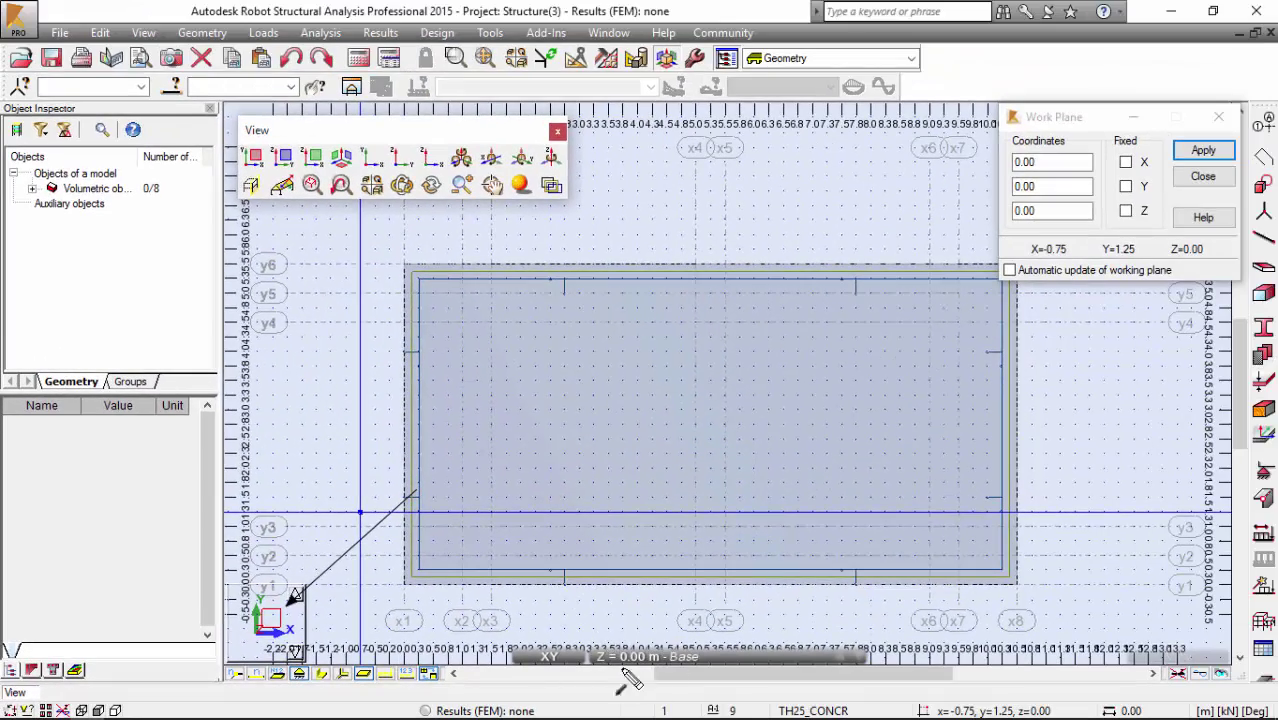
{"action": "key", "text": "Escape"}
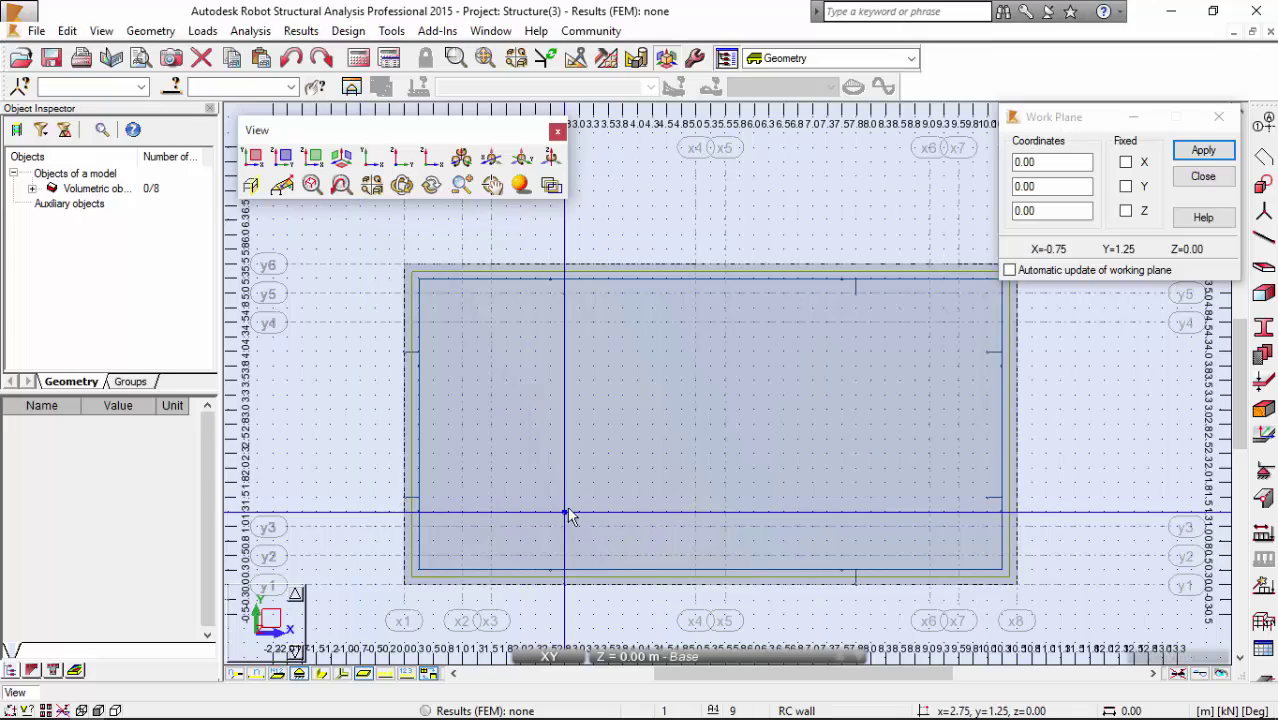
{"action": "left_click", "coordinate": [270, 617]}
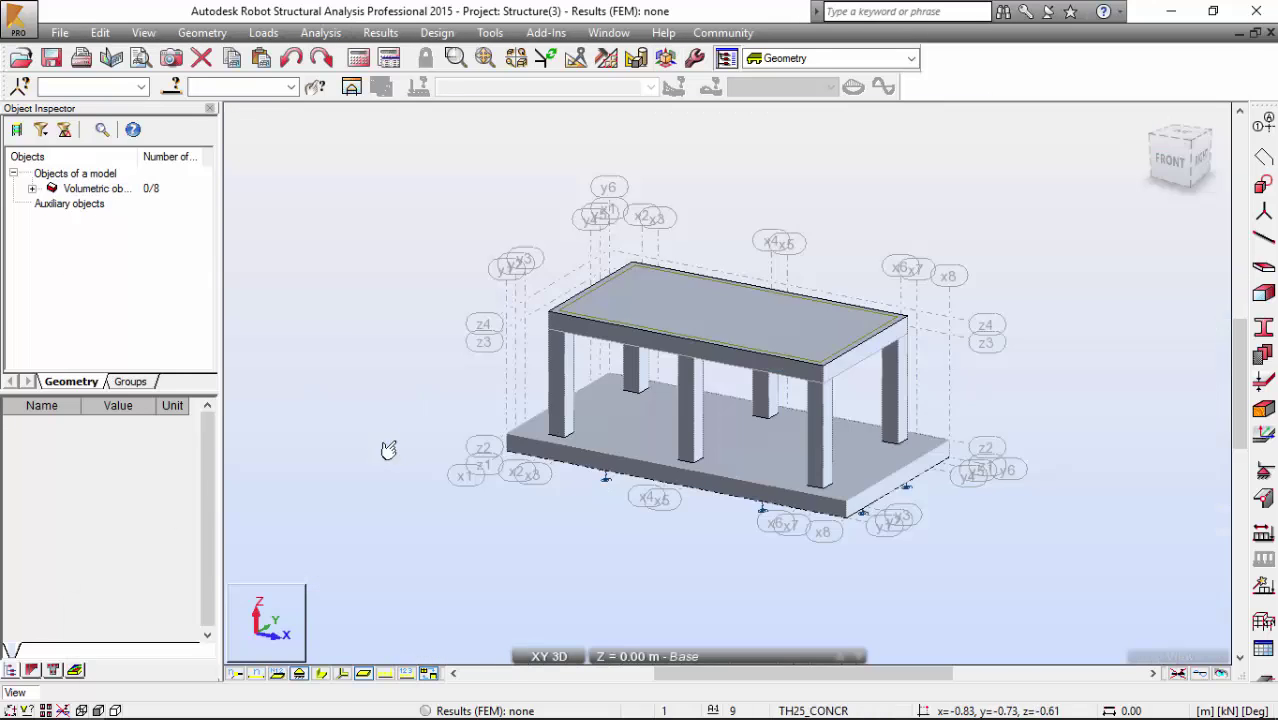
- Examine the structure from the front, back and right sides and restore the 3D home view
{"action": "middle_click_drag", "start_coordinate": [388, 448], "coordinate": [409, 442], "text": "shift"}
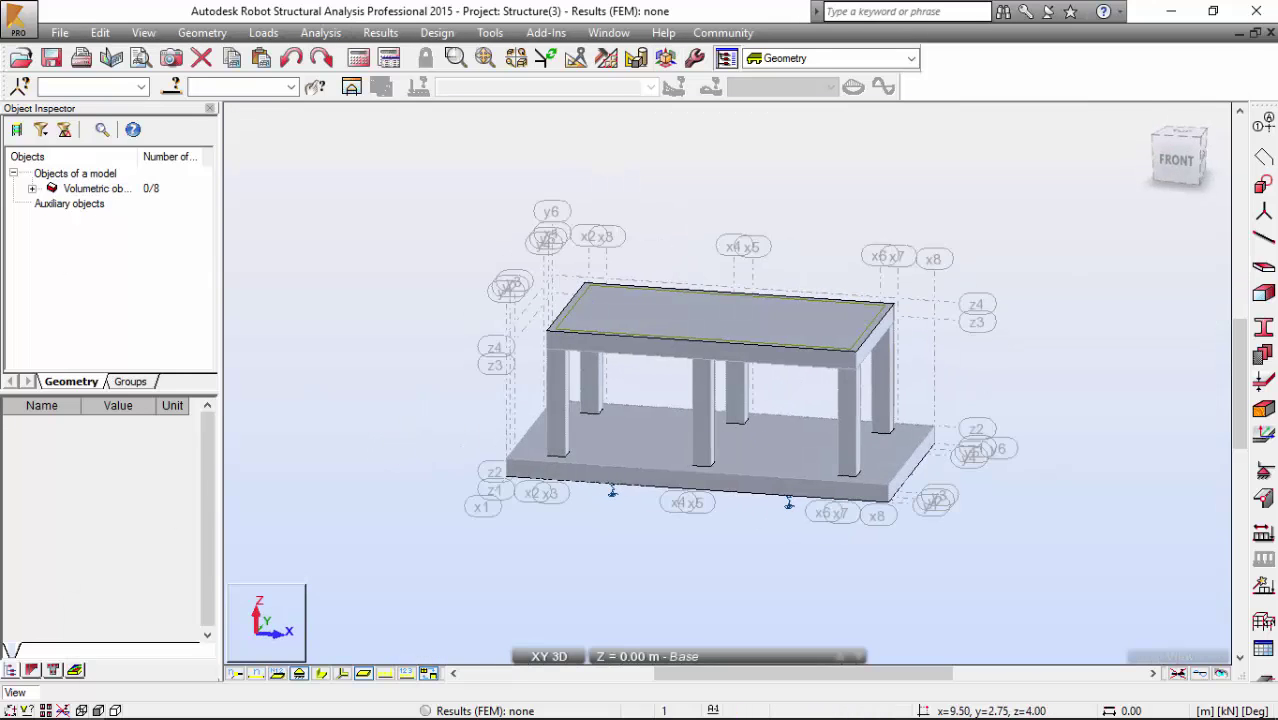
{"action": "left_click", "coordinate": [1178, 158]}
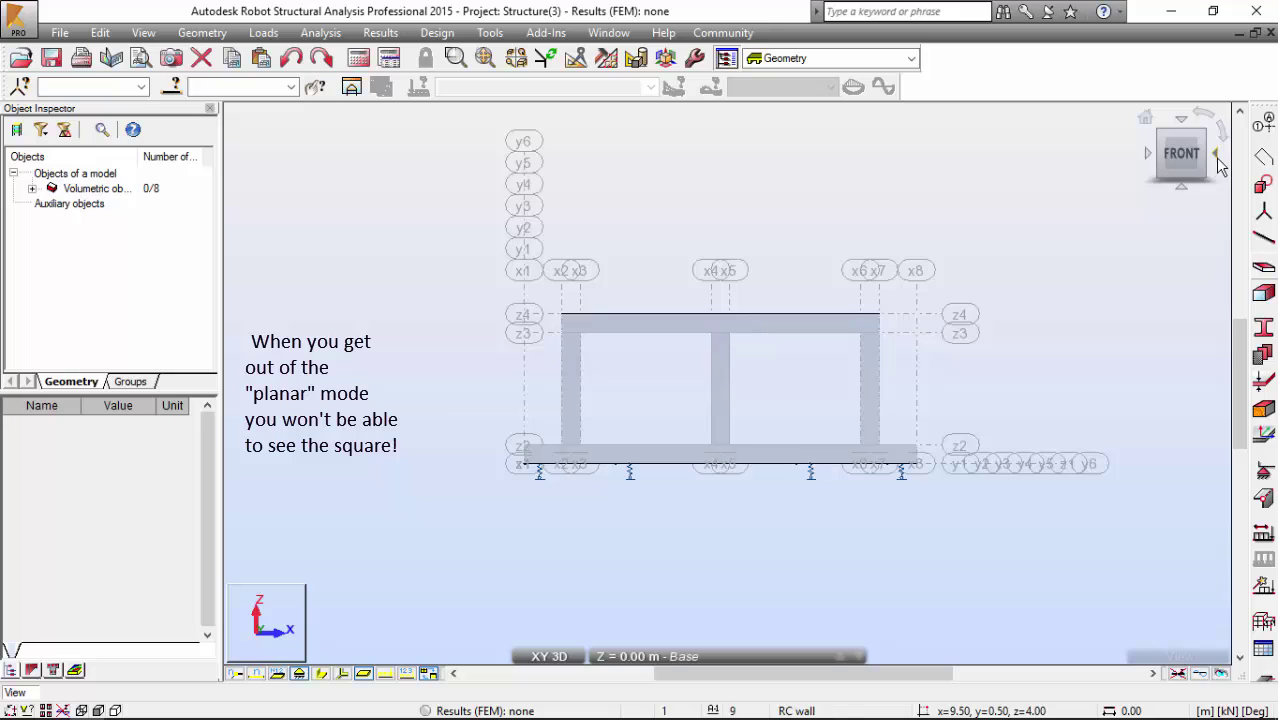
{"action": "left_click", "coordinate": [1217, 157]}
{"action": "left_click", "coordinate": [1217, 157]}
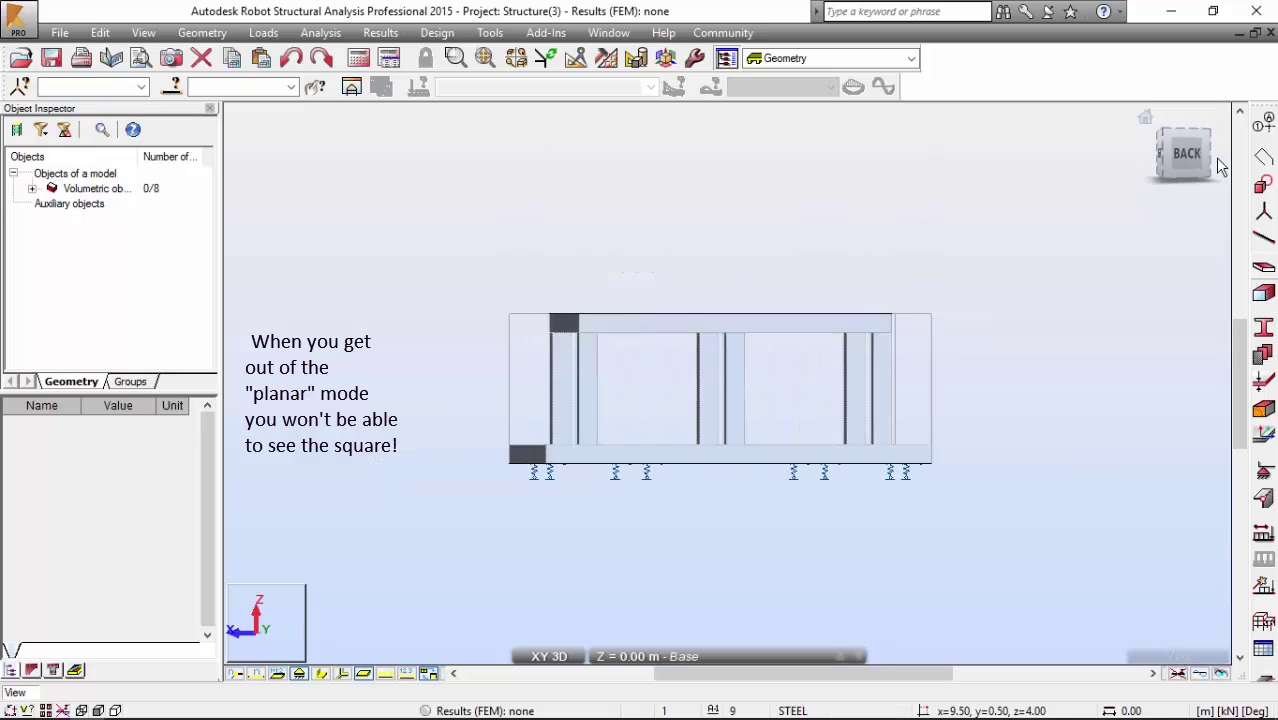
{"action": "left_click", "coordinate": [1218, 163]}
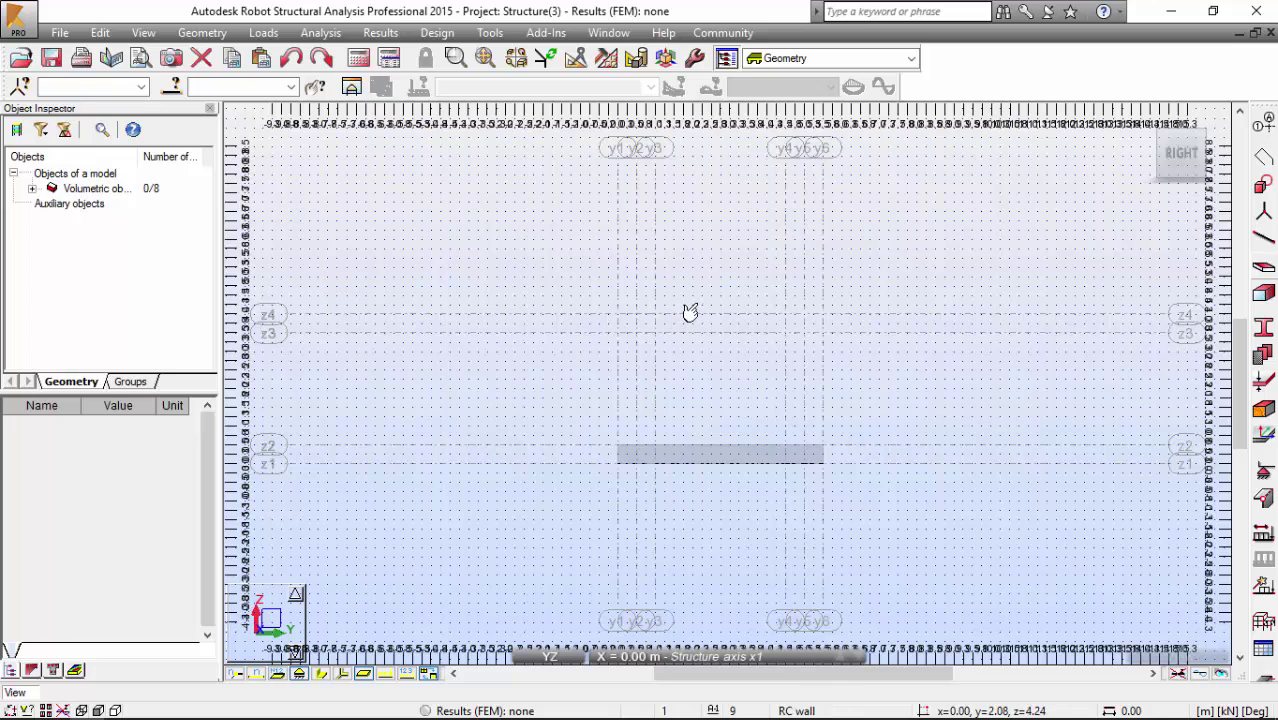
{"action": "left_click", "coordinate": [1147, 119]}
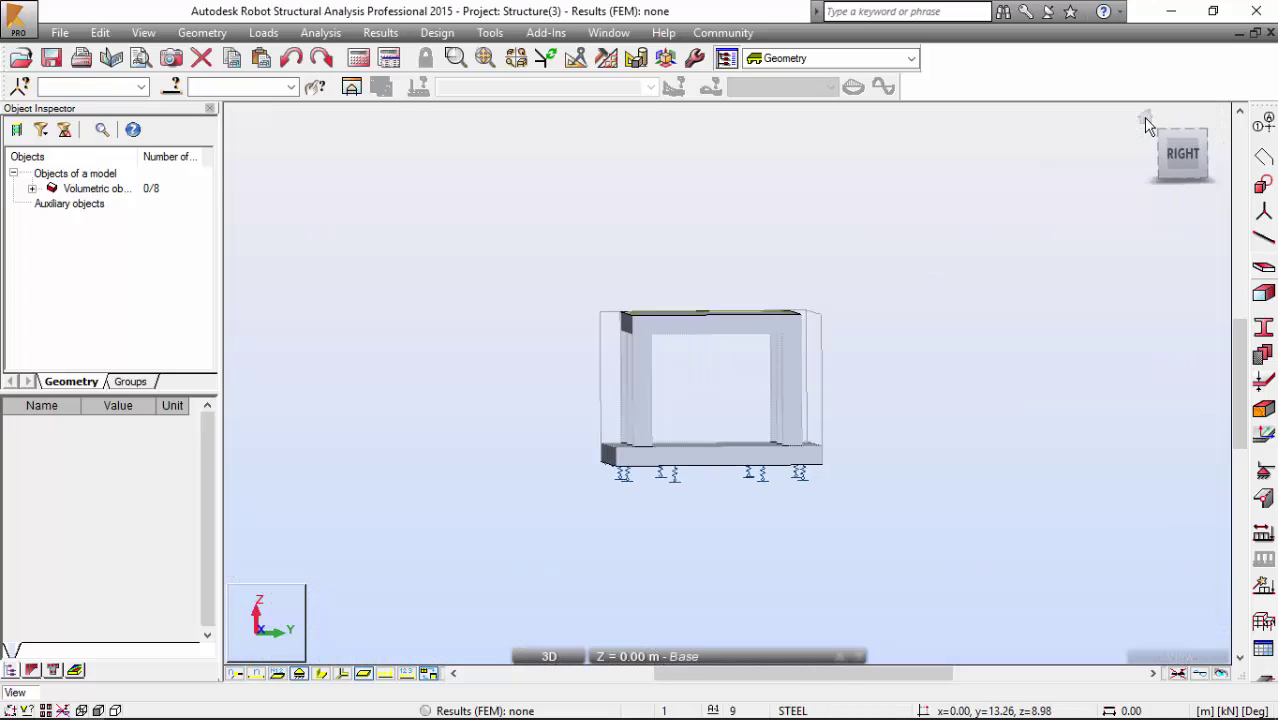
{"action": "right_click", "coordinate": [743, 143]}
{"action": "left_click", "coordinate": [727, 176]}
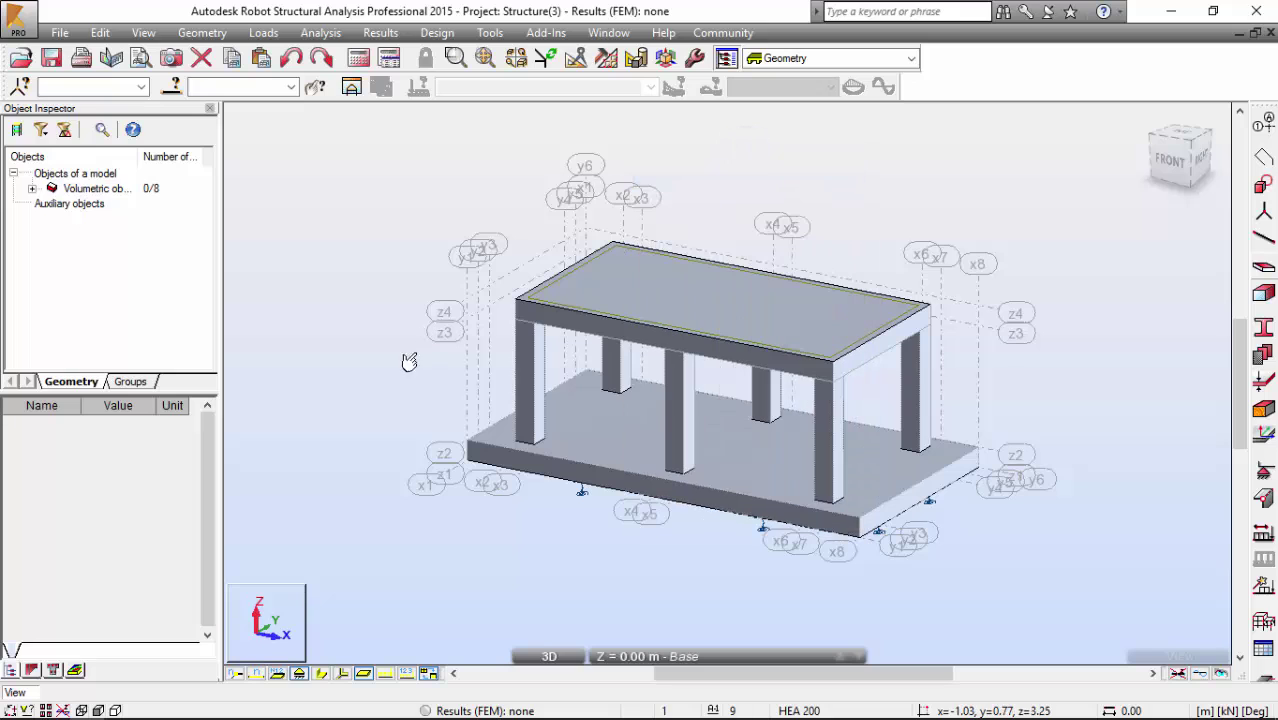
- Switch the model display from 3D to the 2D XY plane and frame the base slab
{"action": "left_click", "coordinate": [292, 618]}
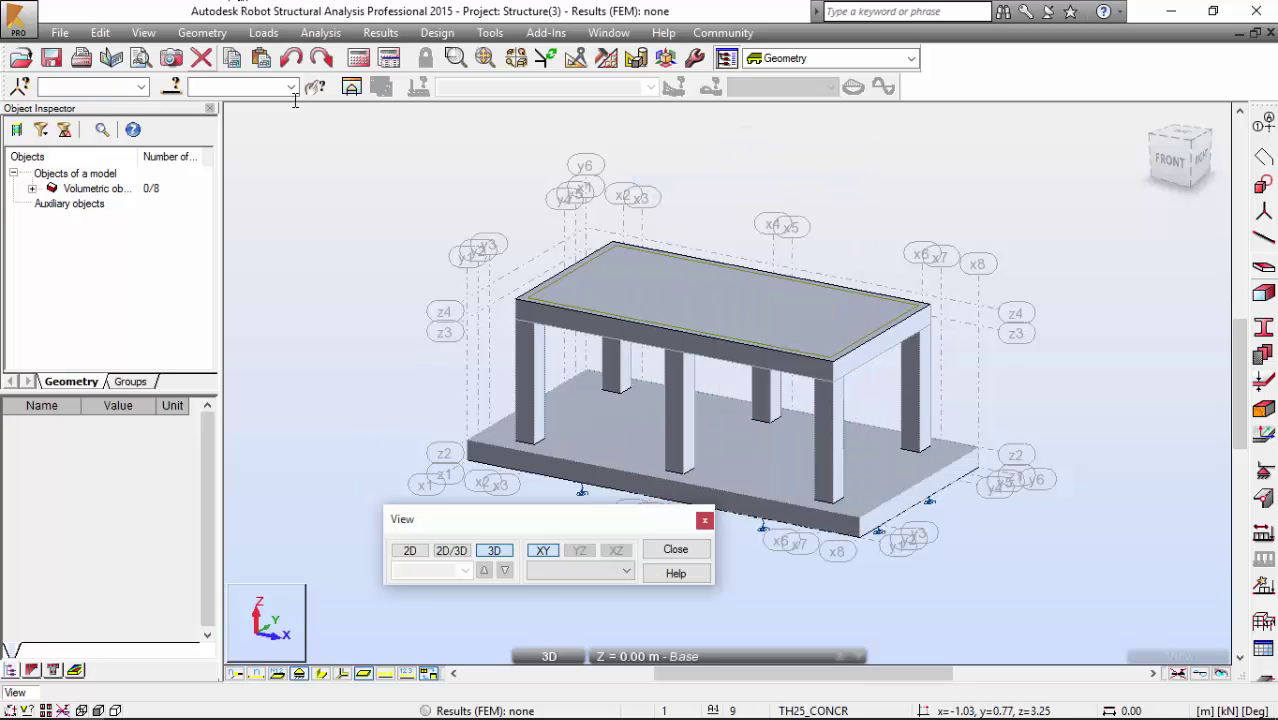
{"action": "left_click", "coordinate": [408, 553]}
{"action": "left_click", "coordinate": [704, 520]}
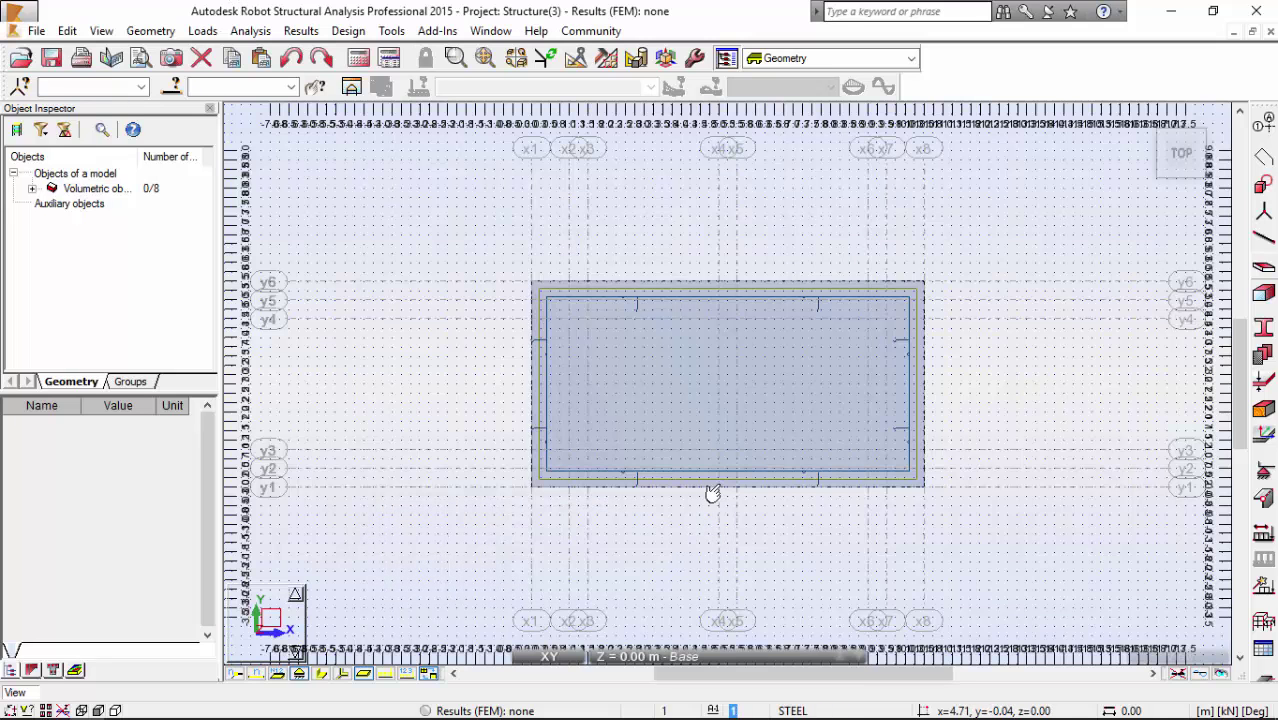
{"action": "scroll", "coordinate": [757, 340], "scroll_direction": "up", "scroll_amount": 2}
{"action": "middle_click_drag", "start_coordinate": [757, 338], "coordinate": [743, 309]}
{"action": "scroll", "coordinate": [733, 355], "scroll_direction": "up", "scroll_amount": 2}
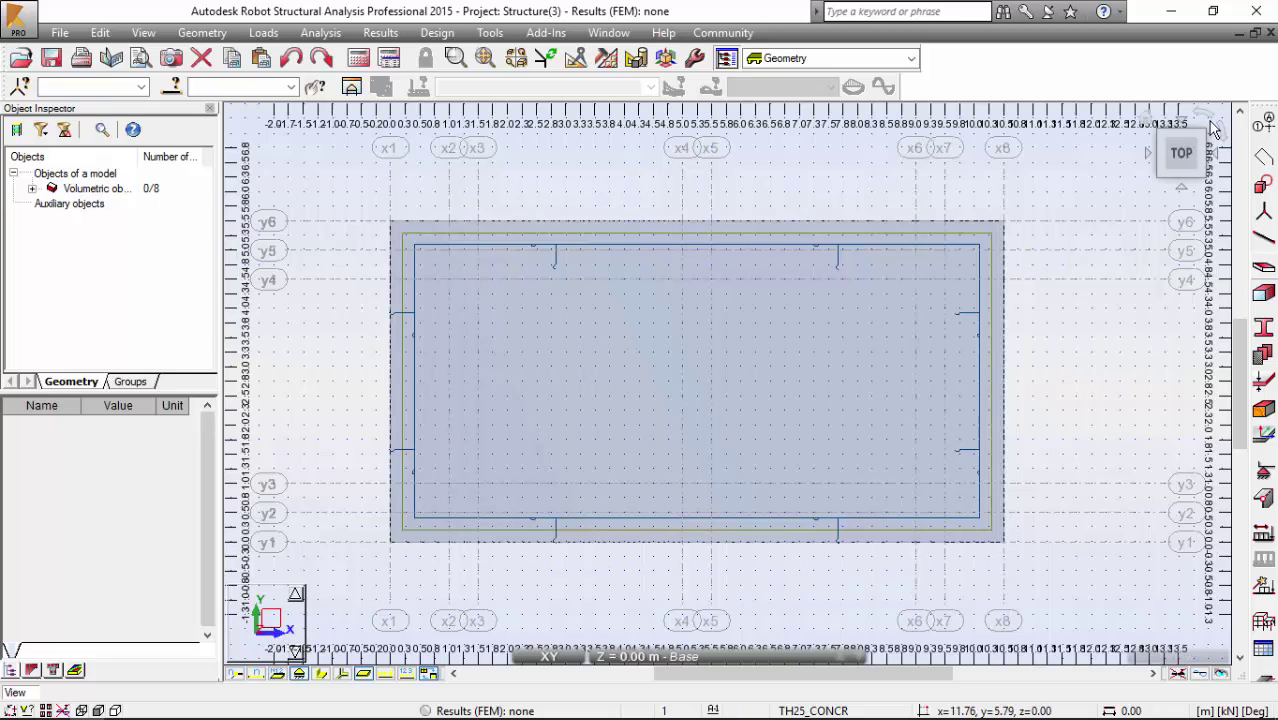
- Return to the 3D home view and preview the structure in the 2D XY, YZ and XZ planes
{"action": "left_click", "coordinate": [1157, 133]}
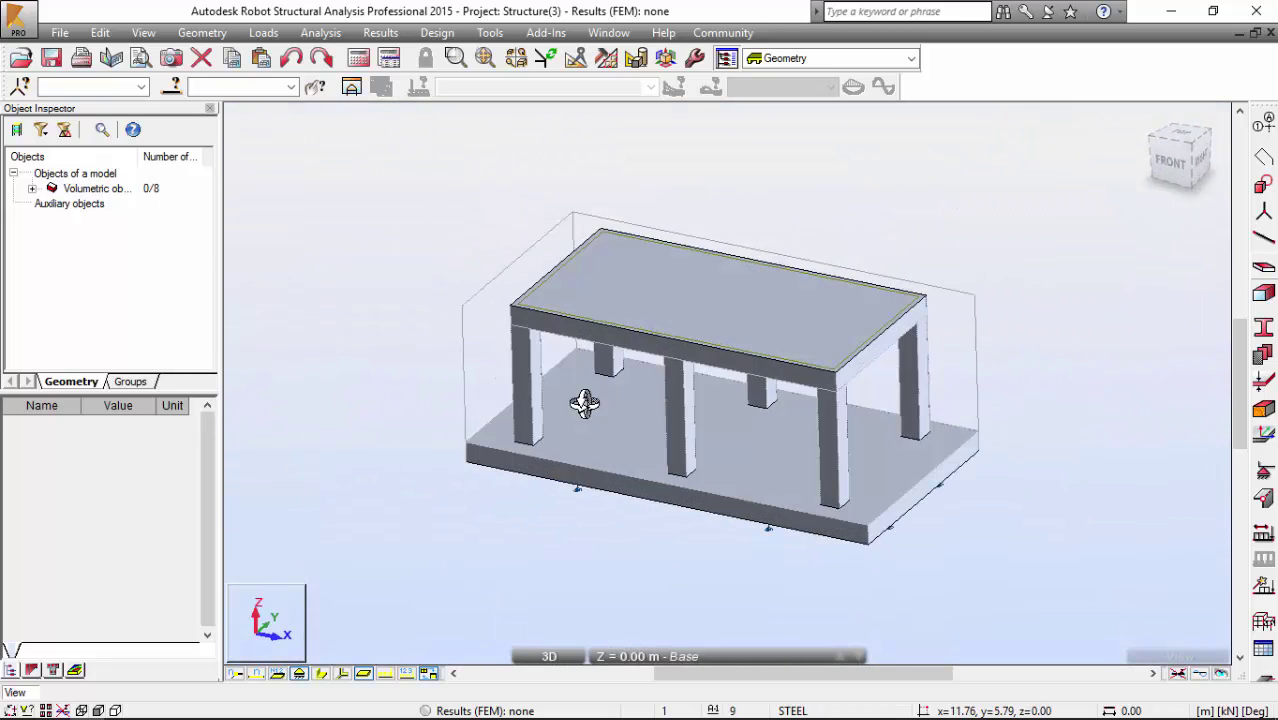
{"action": "left_click", "coordinate": [257, 633]}
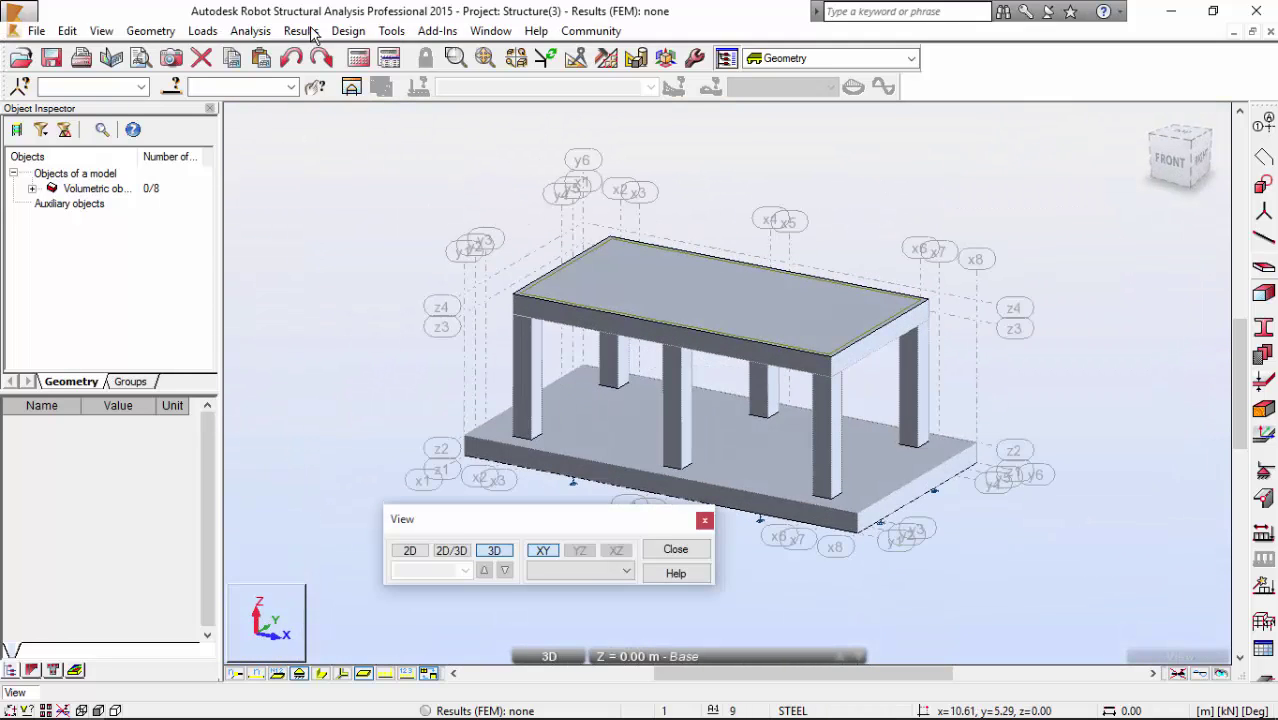
{"action": "left_click", "coordinate": [420, 553]}
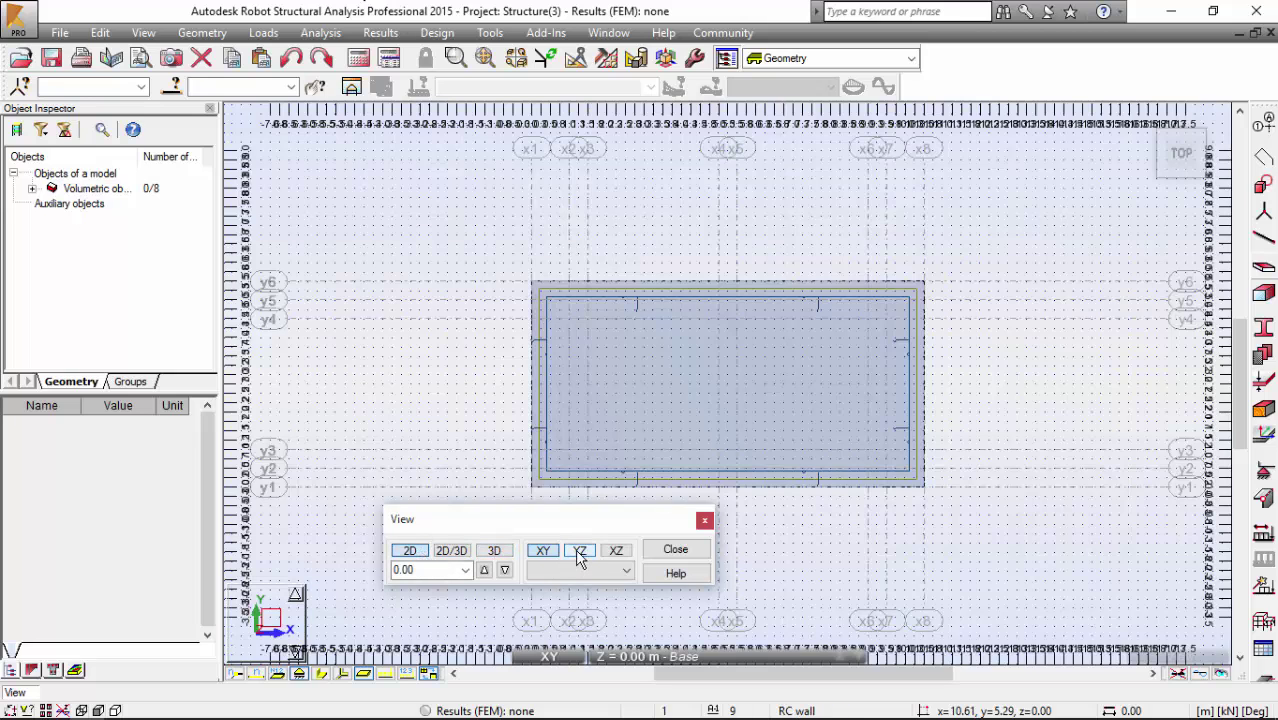
{"action": "left_click", "coordinate": [579, 553]}
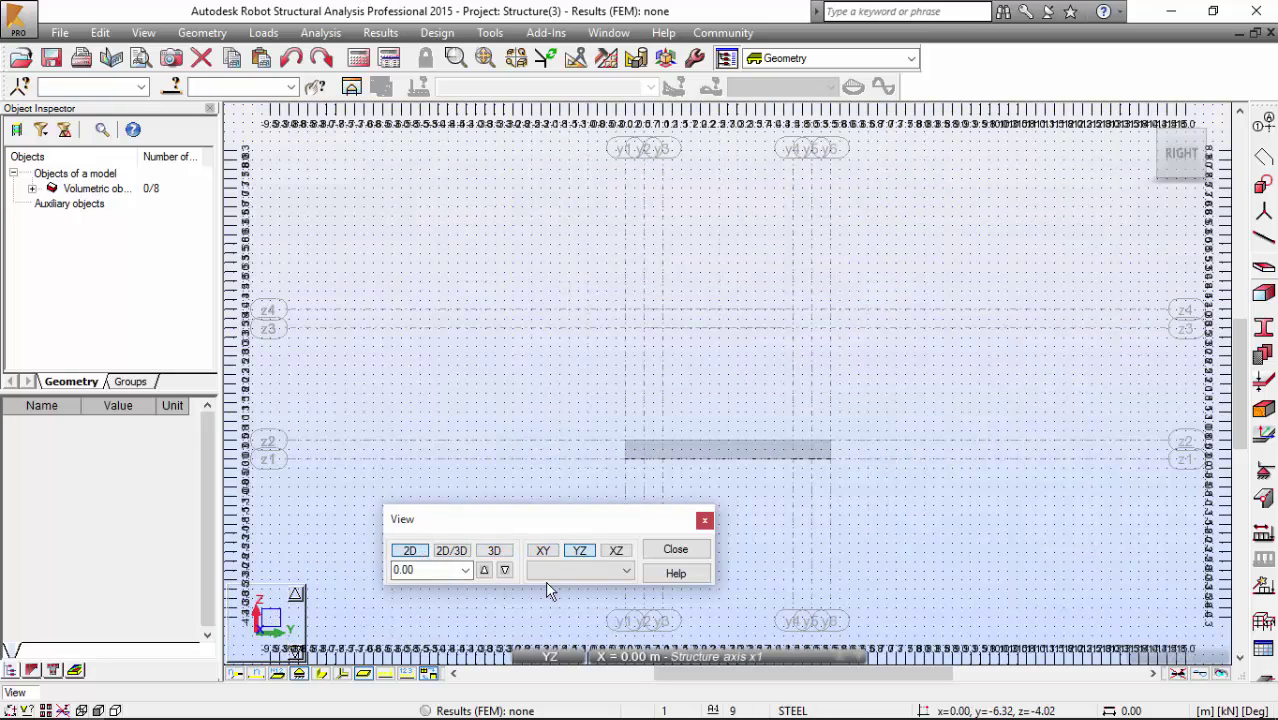
{"action": "left_click", "coordinate": [617, 552]}
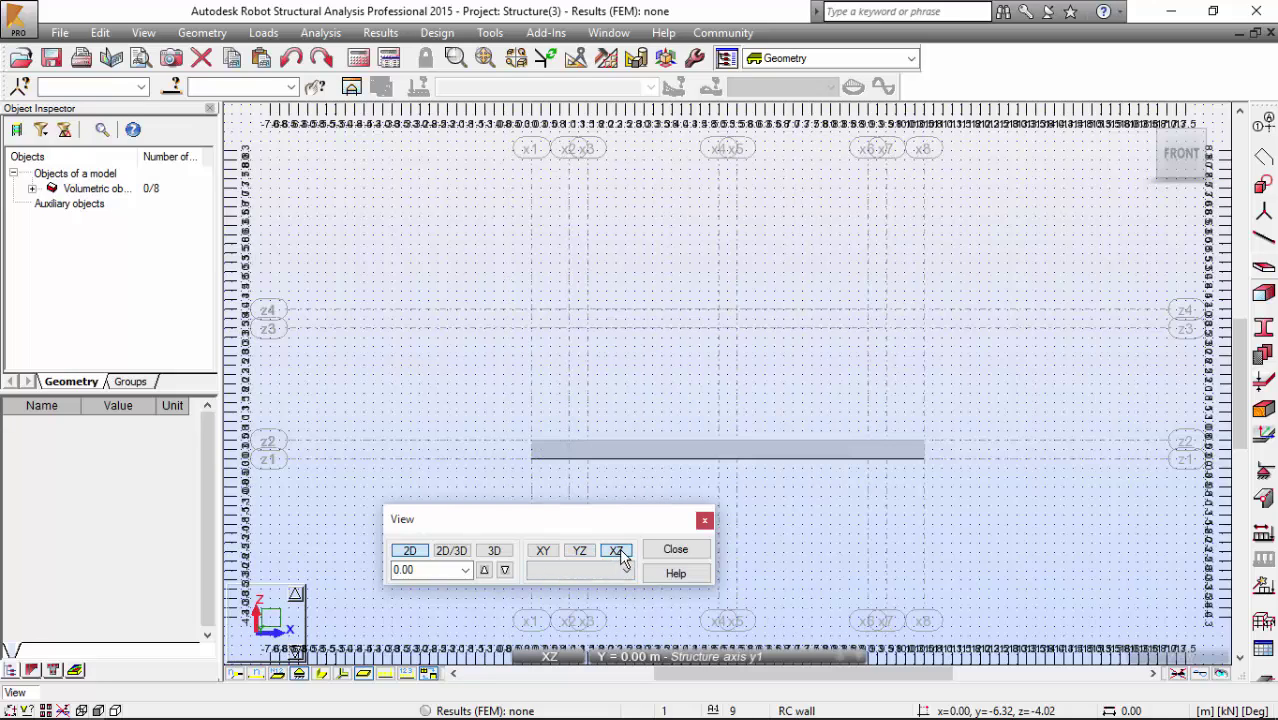
- Set the display to the 2D XY plane at 0.00 m and close the view settings
{"action": "left_click", "coordinate": [540, 553]}
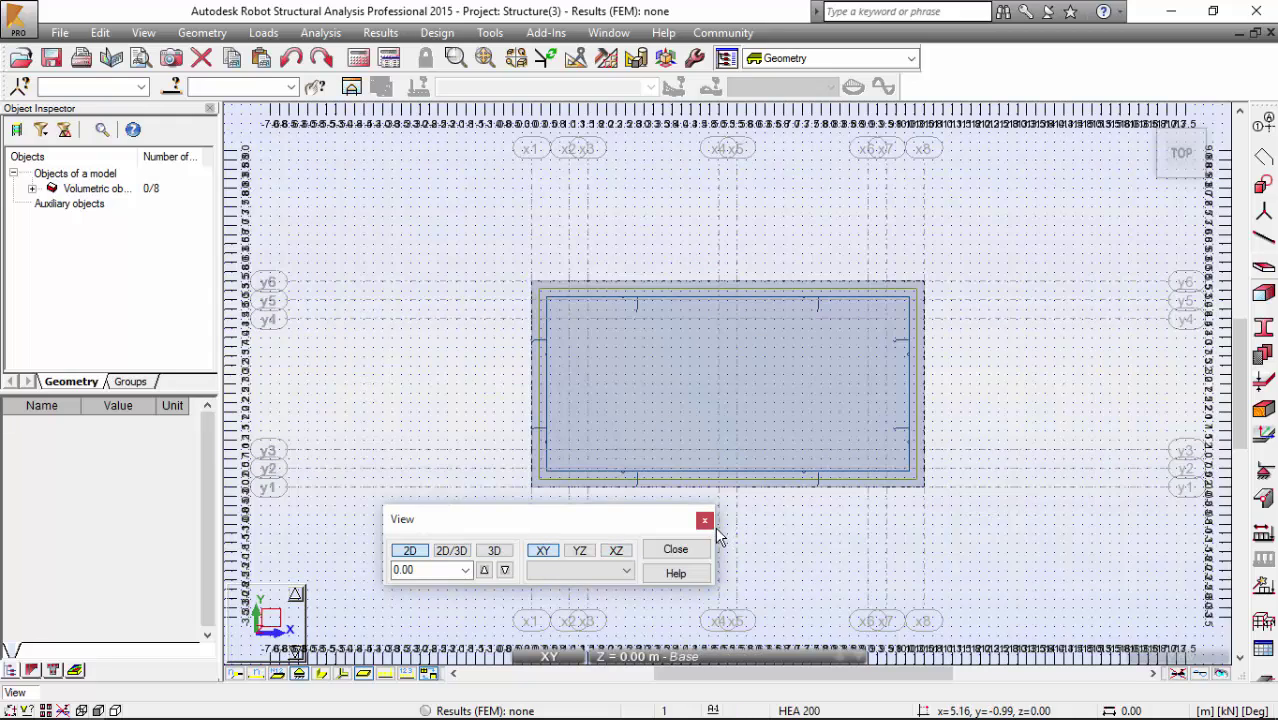
{"action": "left_click", "coordinate": [704, 520]}
{"action": "scroll", "coordinate": [665, 380], "scroll_direction": "up", "scroll_amount": 4}
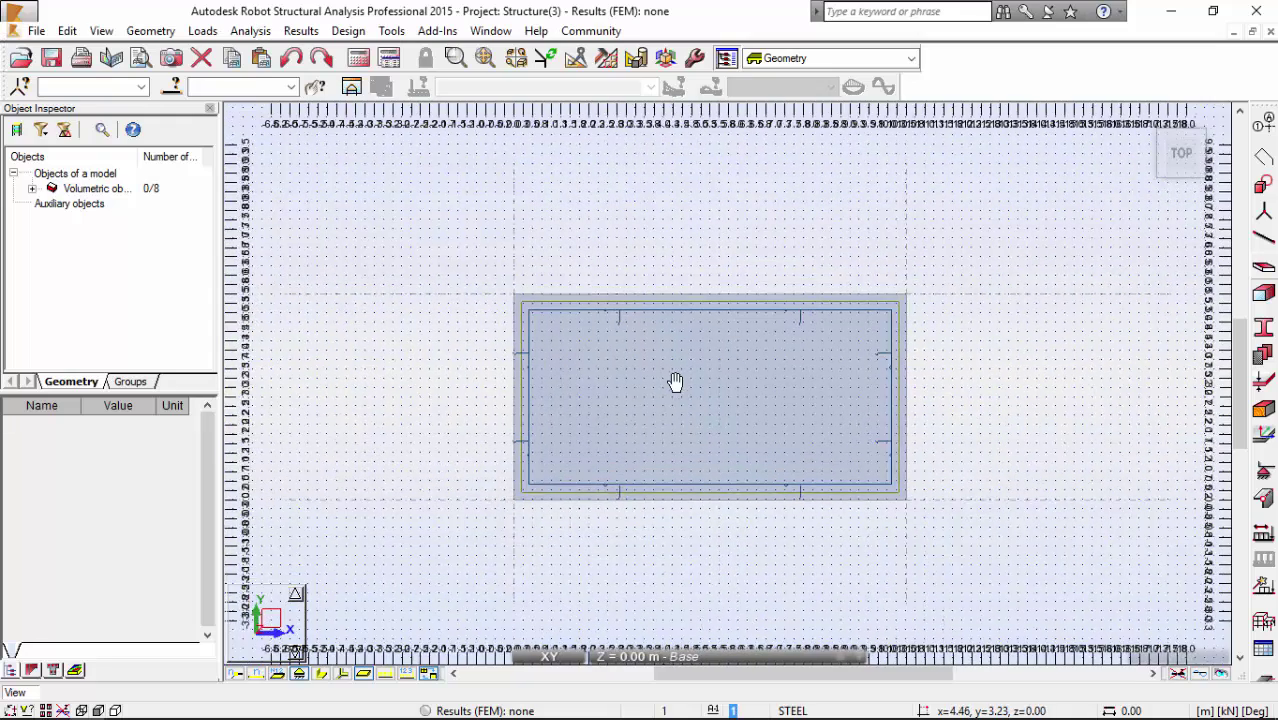
{"action": "middle_click_drag", "start_coordinate": [661, 380], "coordinate": [692, 356]}
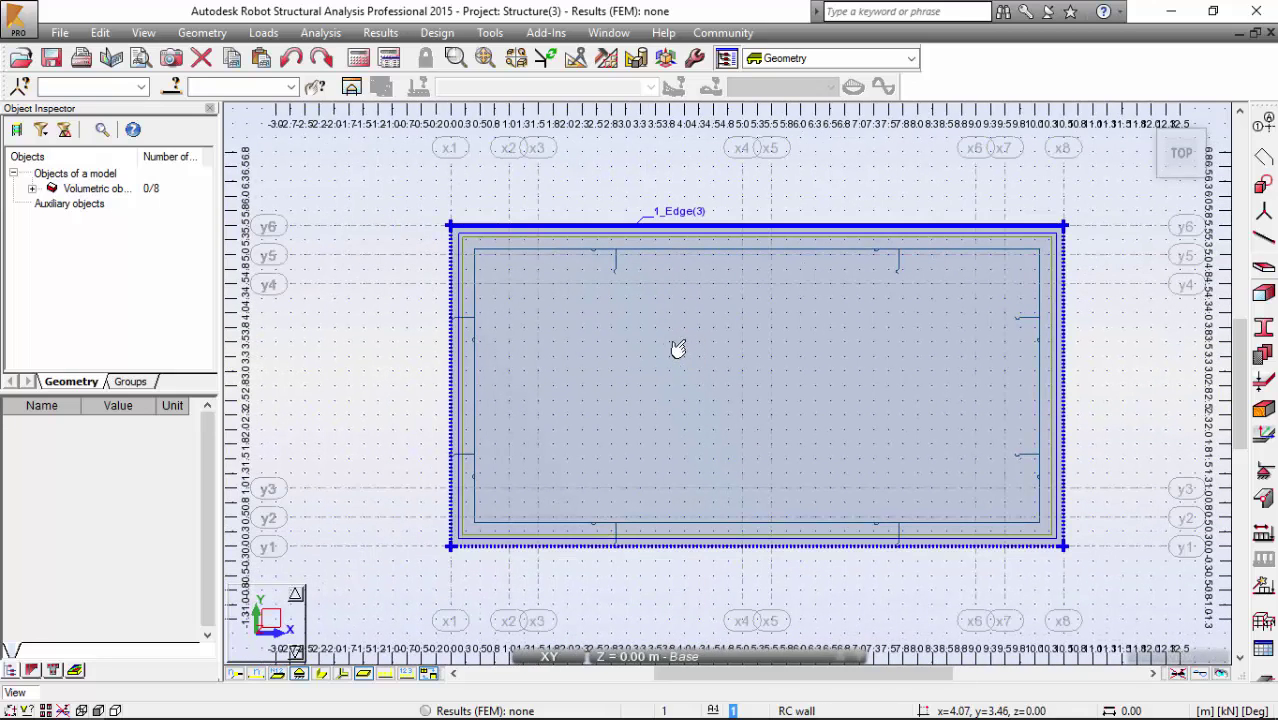
- Define four corner nodes of the first column footprint on the base slab at (1.00, 0.50), (1.50, 0.50), (1.50, 1.00) and (1.00, 1.00)
{"action": "left_click", "coordinate": [222, 38]}
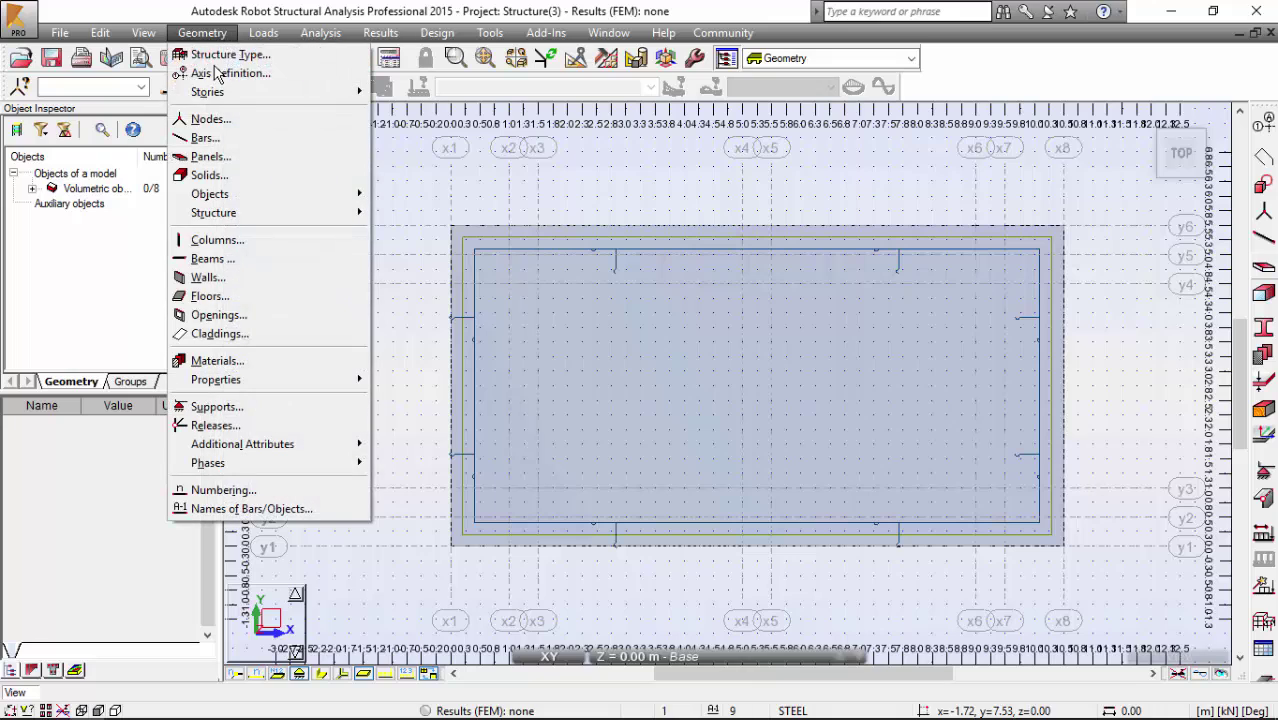
{"action": "left_click", "coordinate": [216, 118]}
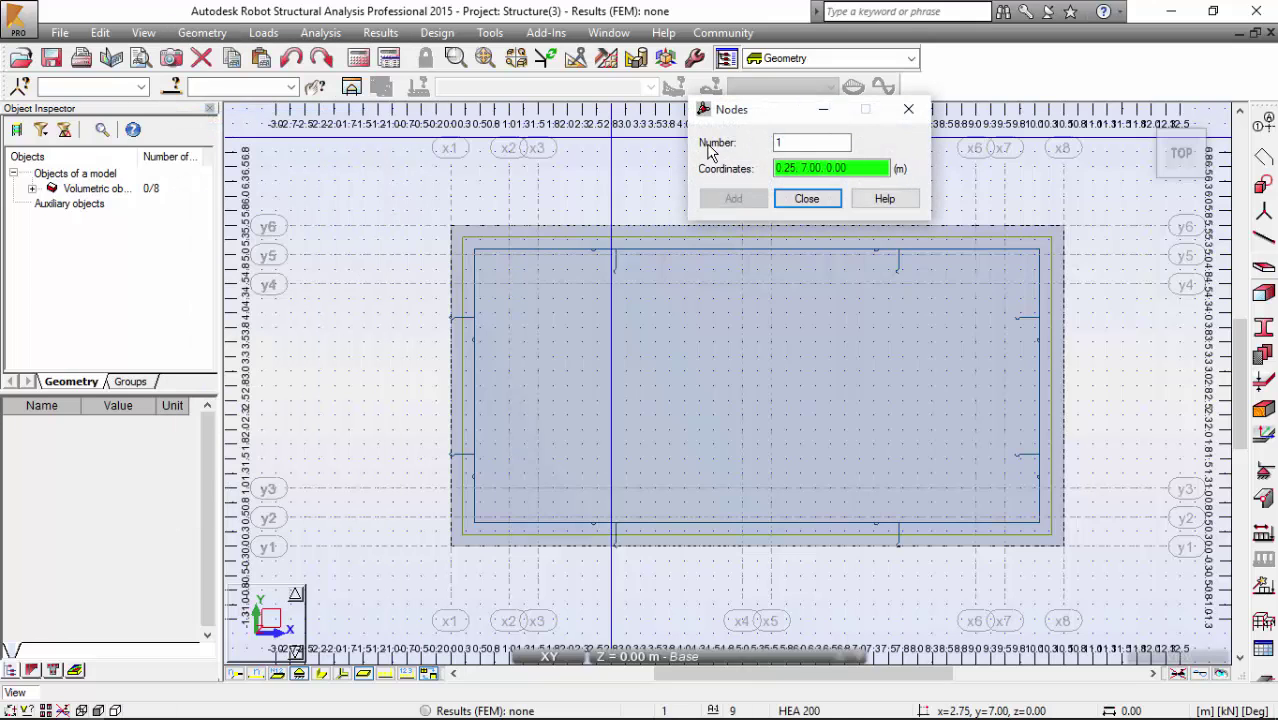
{"action": "left_click", "coordinate": [803, 150]}
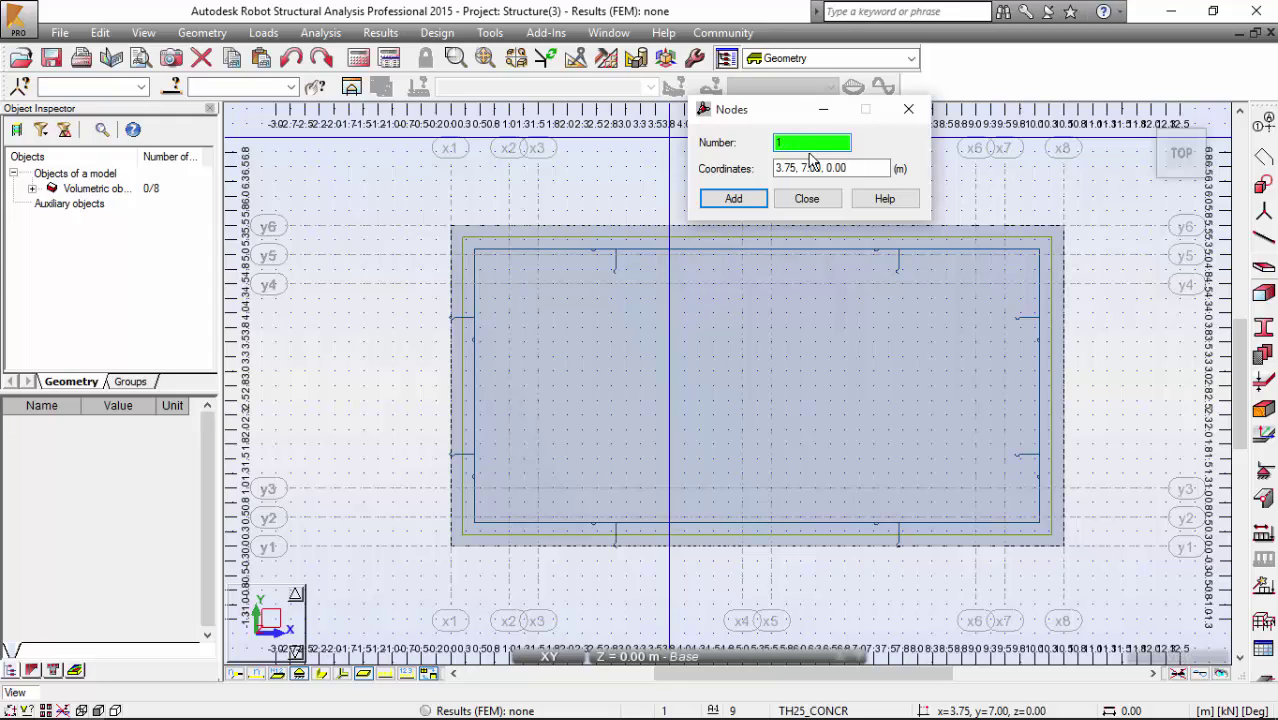
{"action": "left_click", "coordinate": [866, 168]}
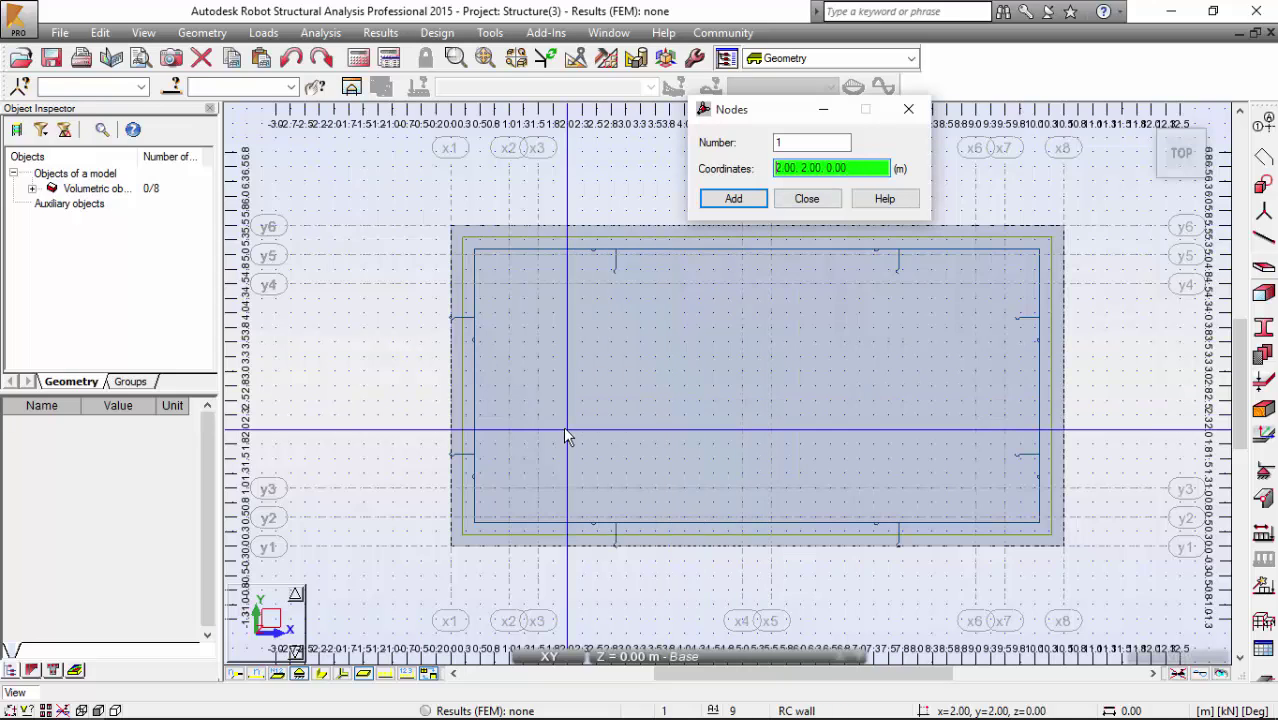
{"action": "left_click", "coordinate": [511, 525]}
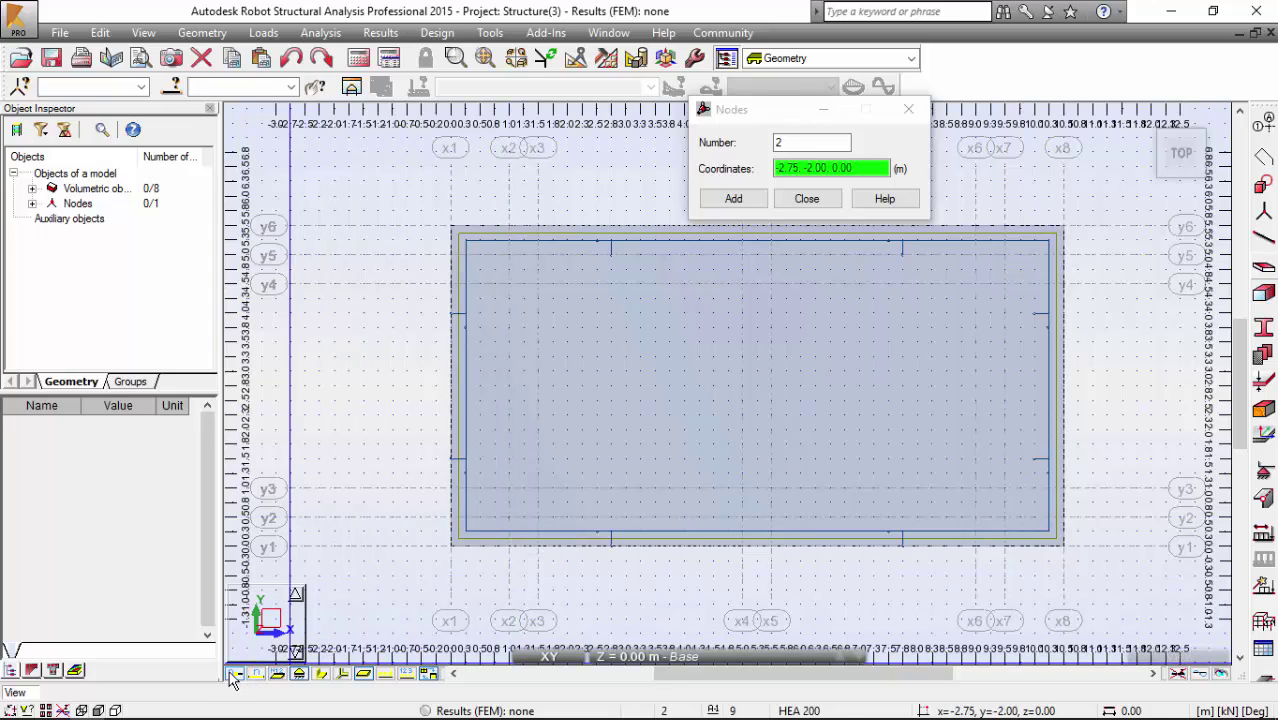
{"action": "left_click", "coordinate": [542, 520]}
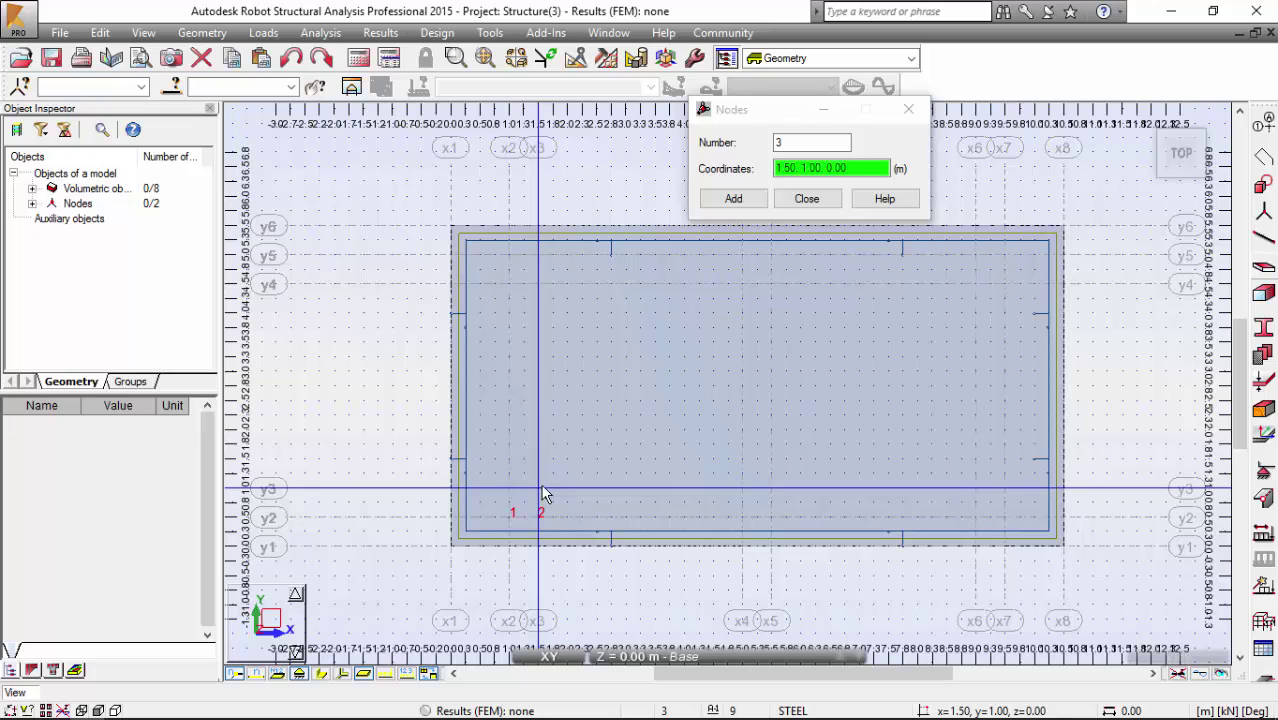
{"action": "left_click", "coordinate": [542, 492]}
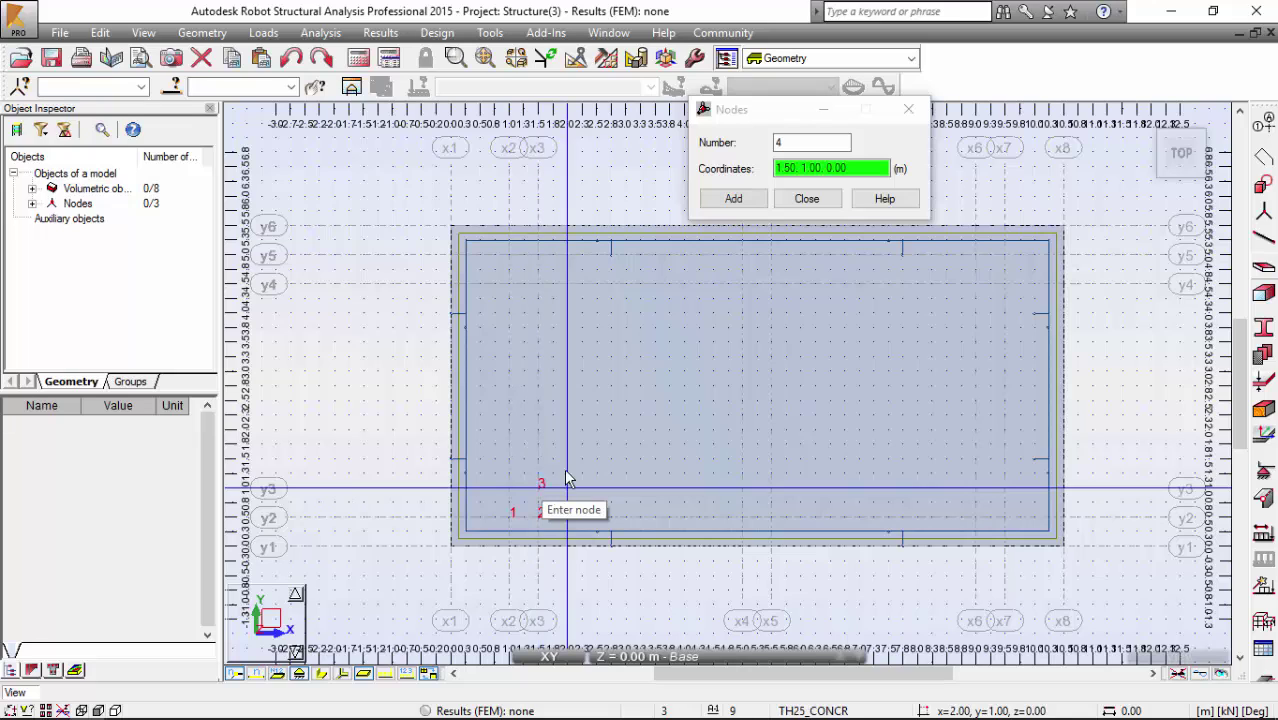
{"action": "left_click", "coordinate": [516, 499]}
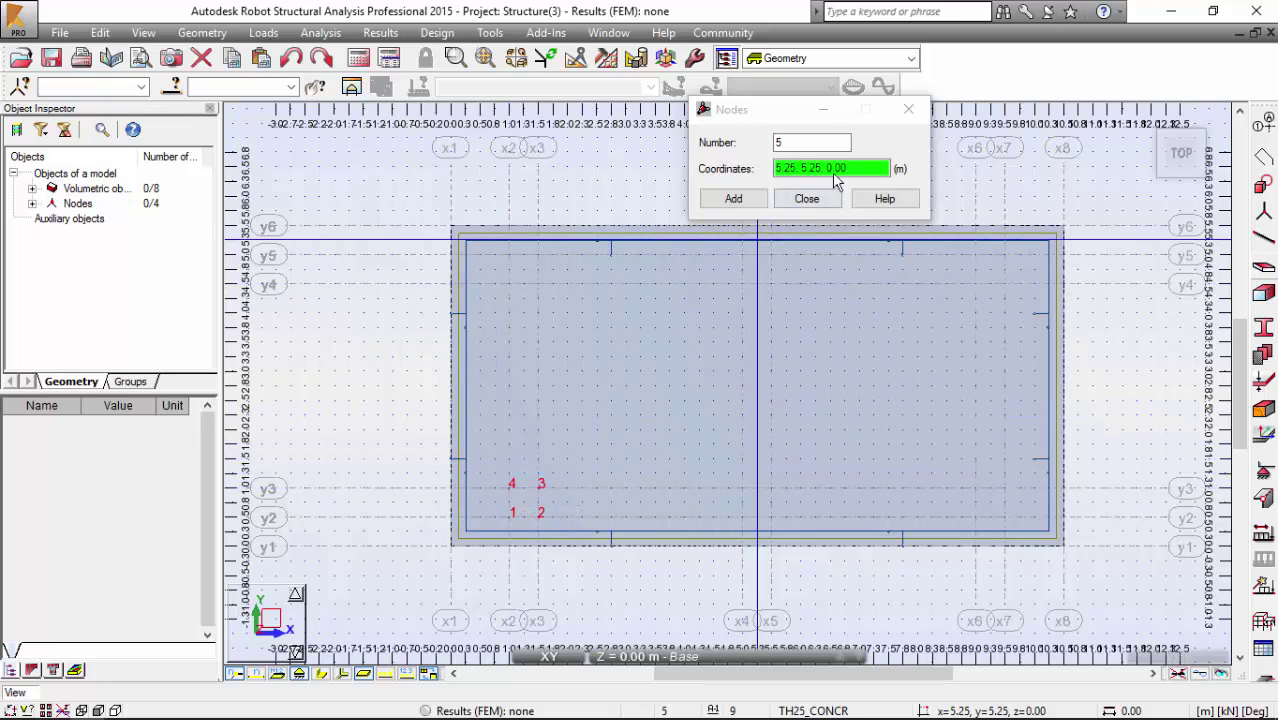
- Add midside nodes to the column footprint at (1.25, 0.50), (1.00, 0.75), (1.25, 1.00) and (1.50, 0.75)
{"action": "left_click", "coordinate": [820, 174]}
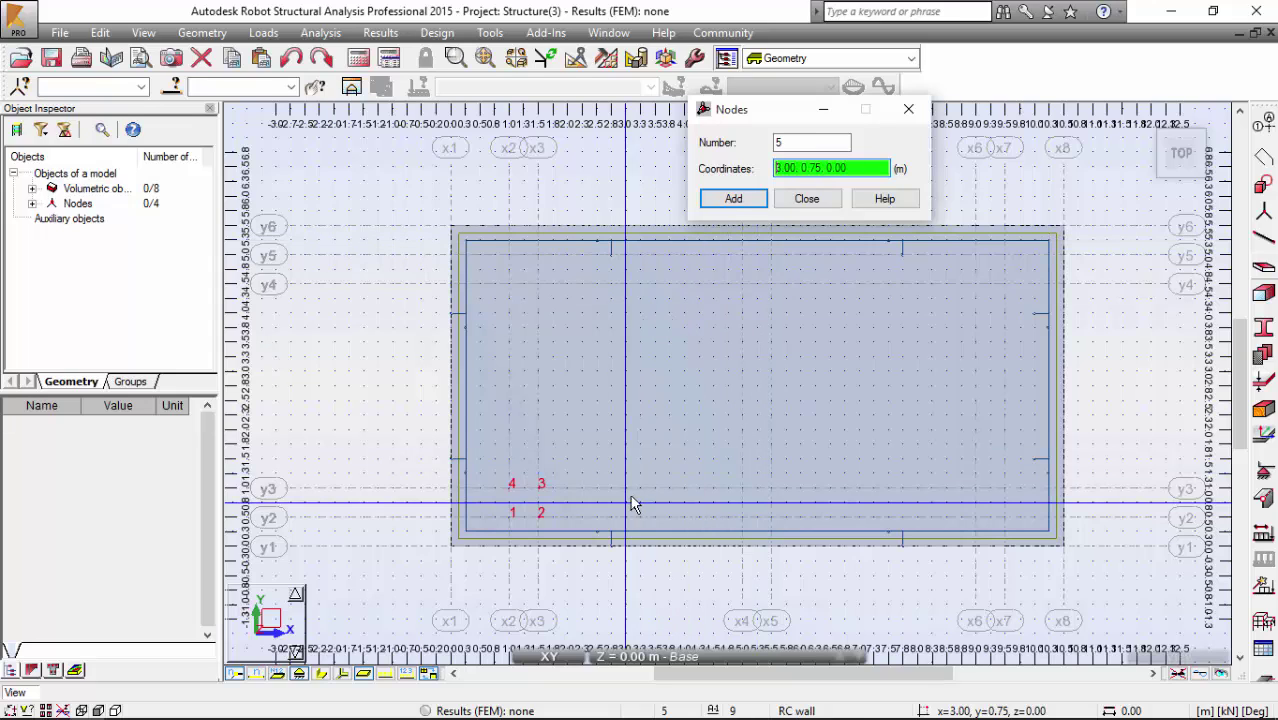
{"action": "left_click", "coordinate": [527, 524]}
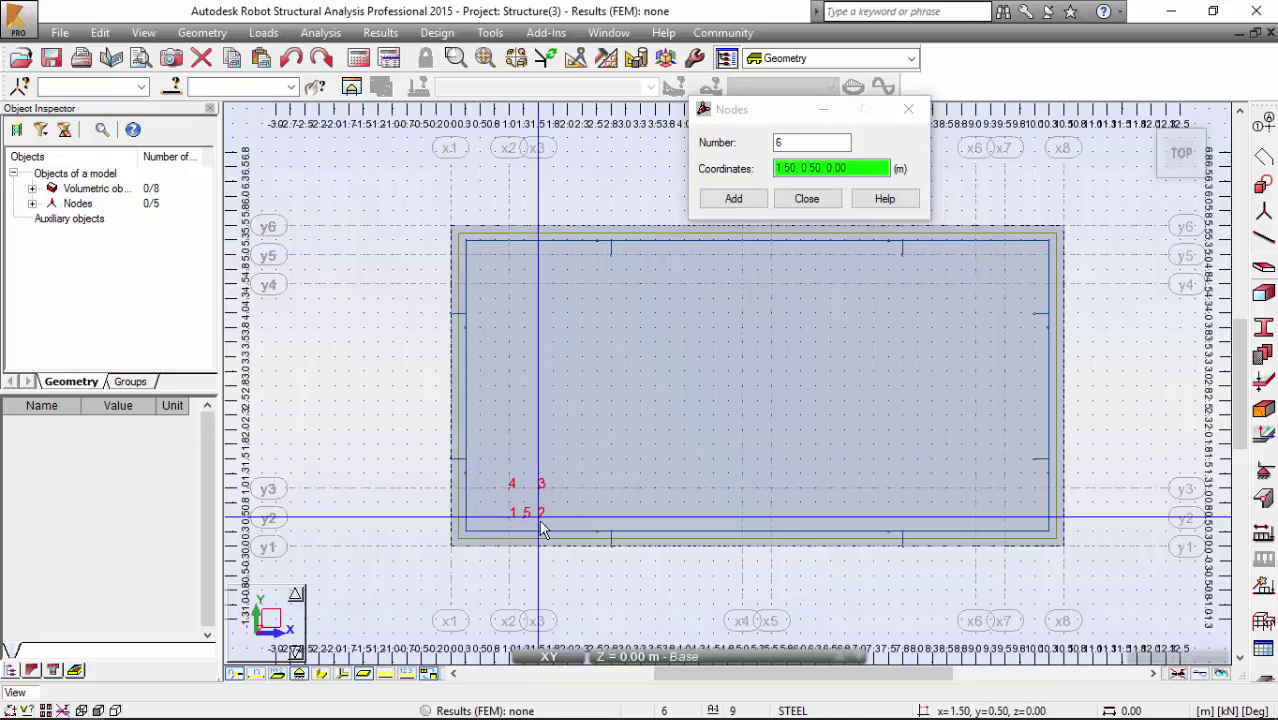
{"action": "left_click", "coordinate": [521, 503]}
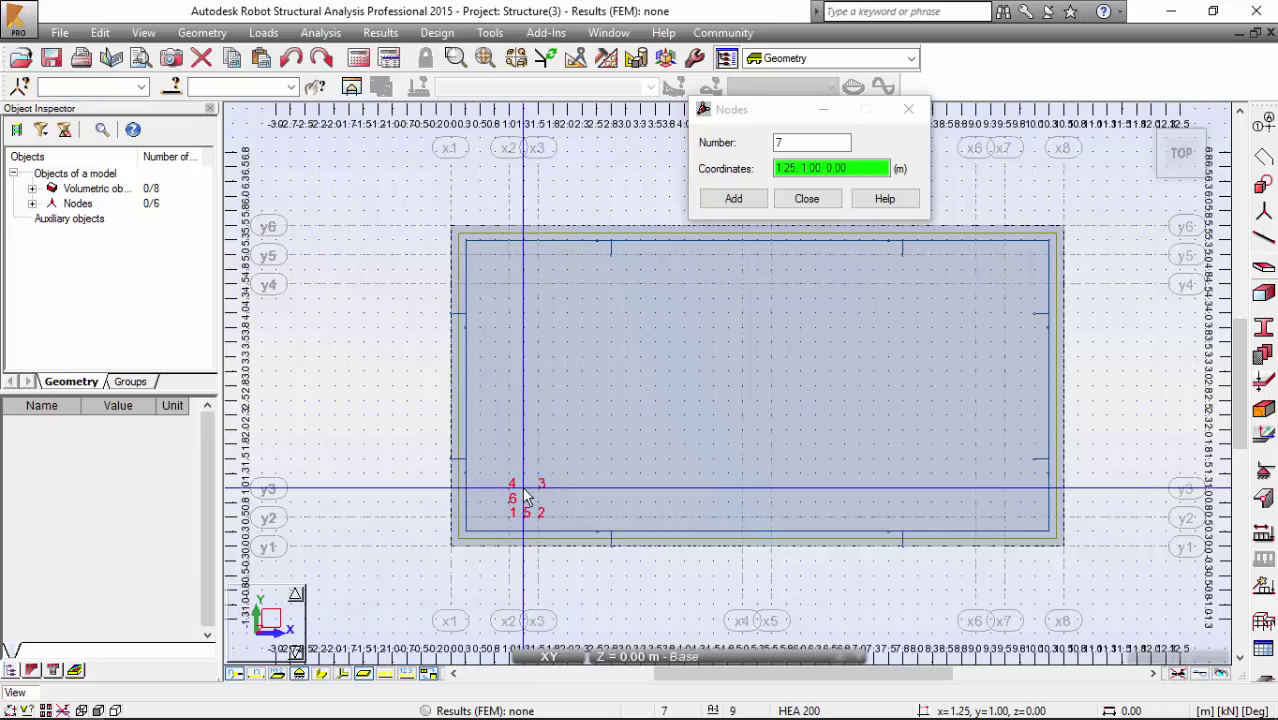
{"action": "left_click", "coordinate": [524, 492]}
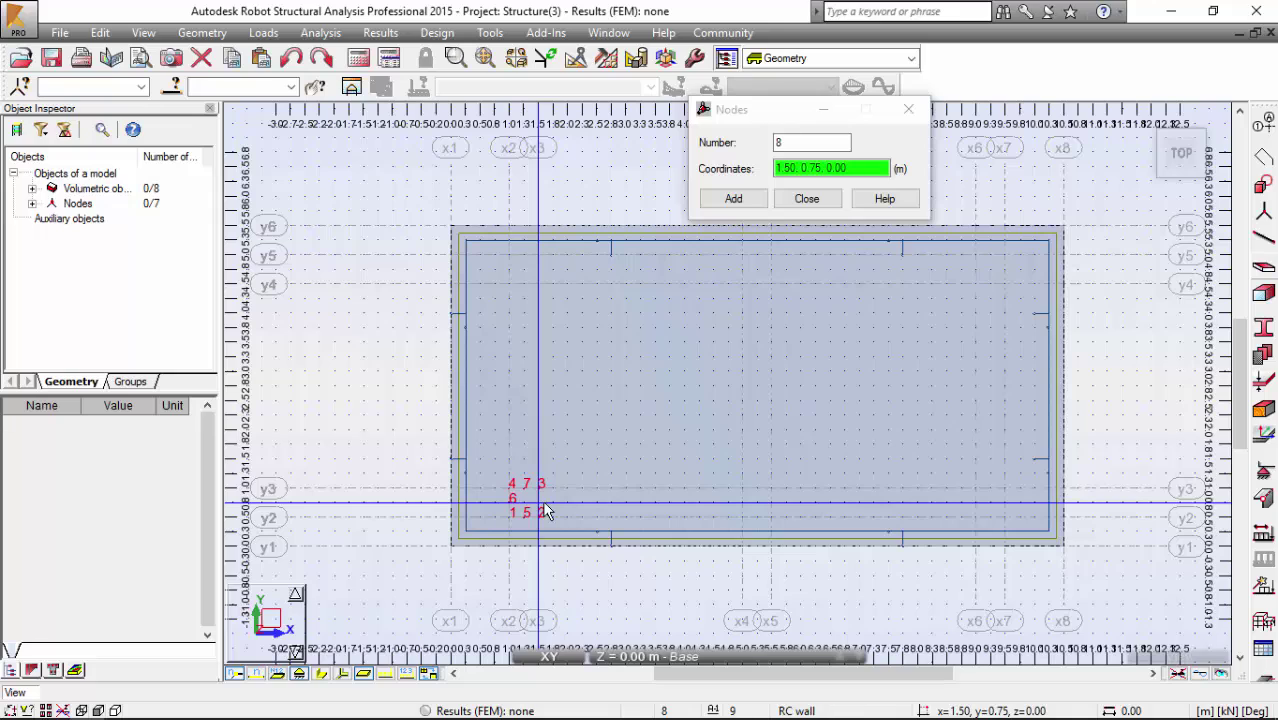
{"action": "left_click", "coordinate": [544, 509]}
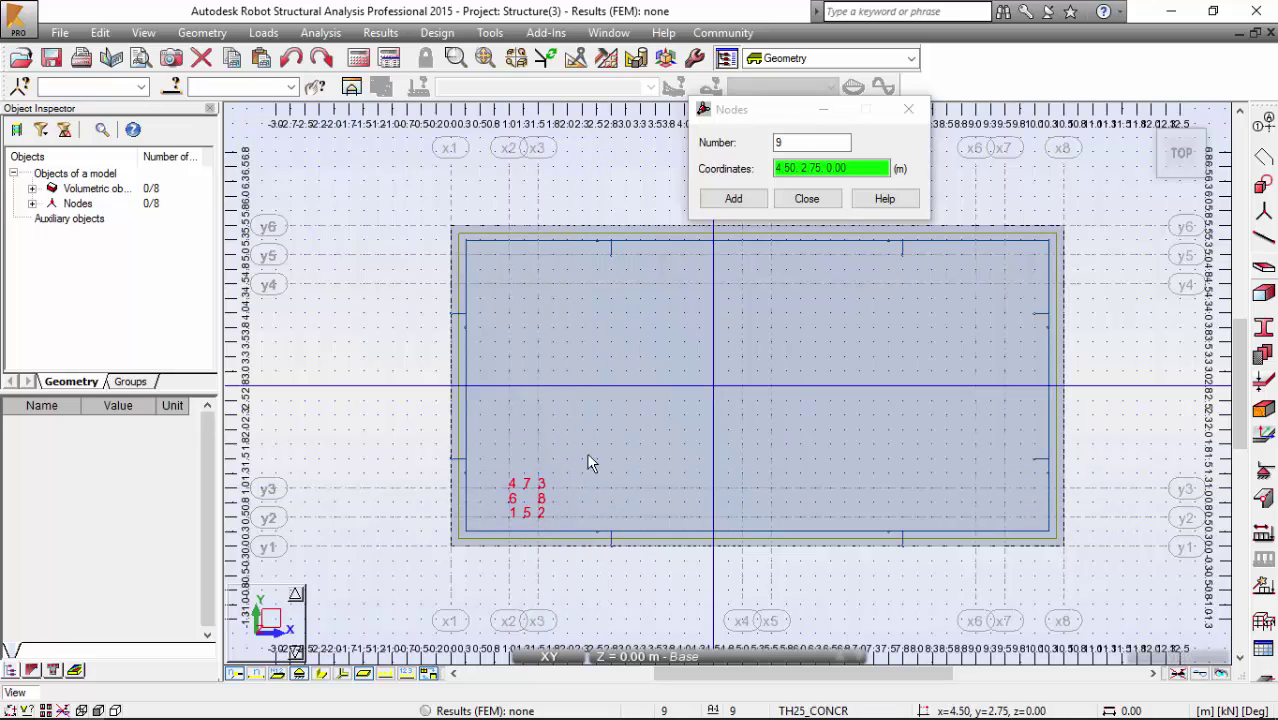
{"action": "mouse_move", "coordinate": [553, 447]}
{"action": "left_mouse_down"}
{"action": "mouse_move", "coordinate": [468, 505]}
{"action": "mouse_move", "coordinate": [578, 540]}
{"action": "mouse_move", "coordinate": [557, 452]}
{"action": "left_mouse_up"}
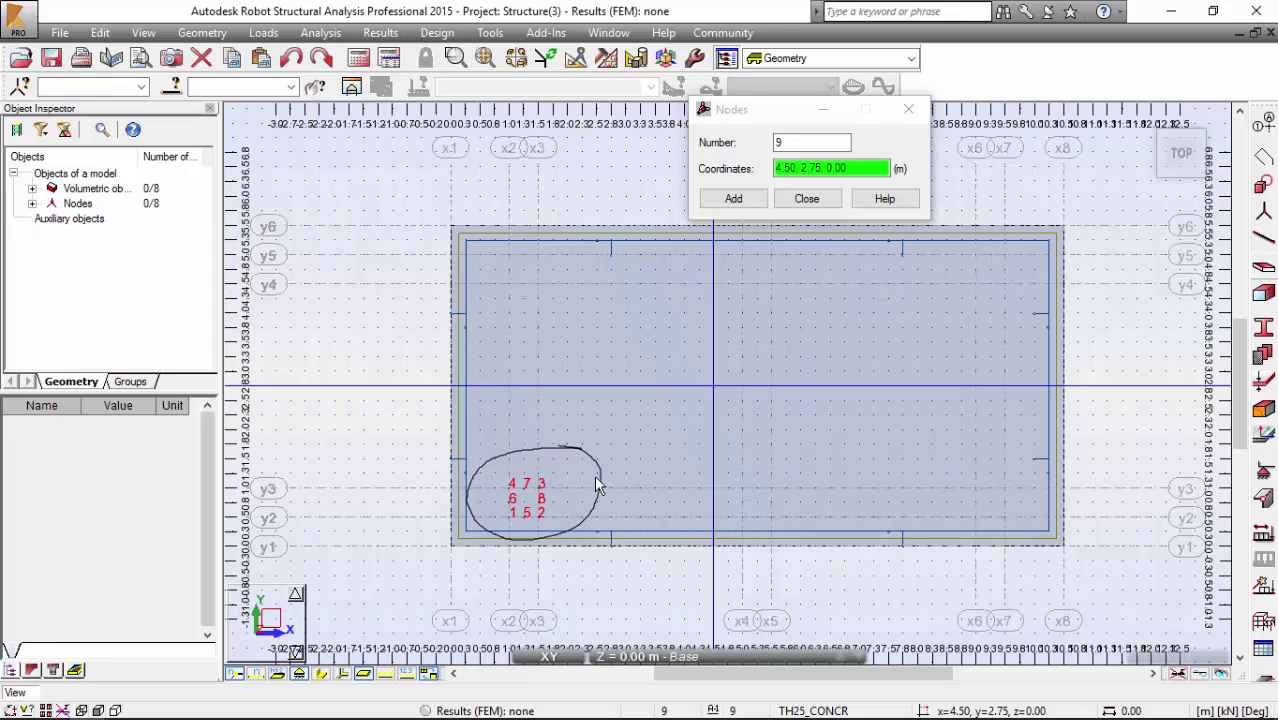
{"action": "key", "text": "Escape"}
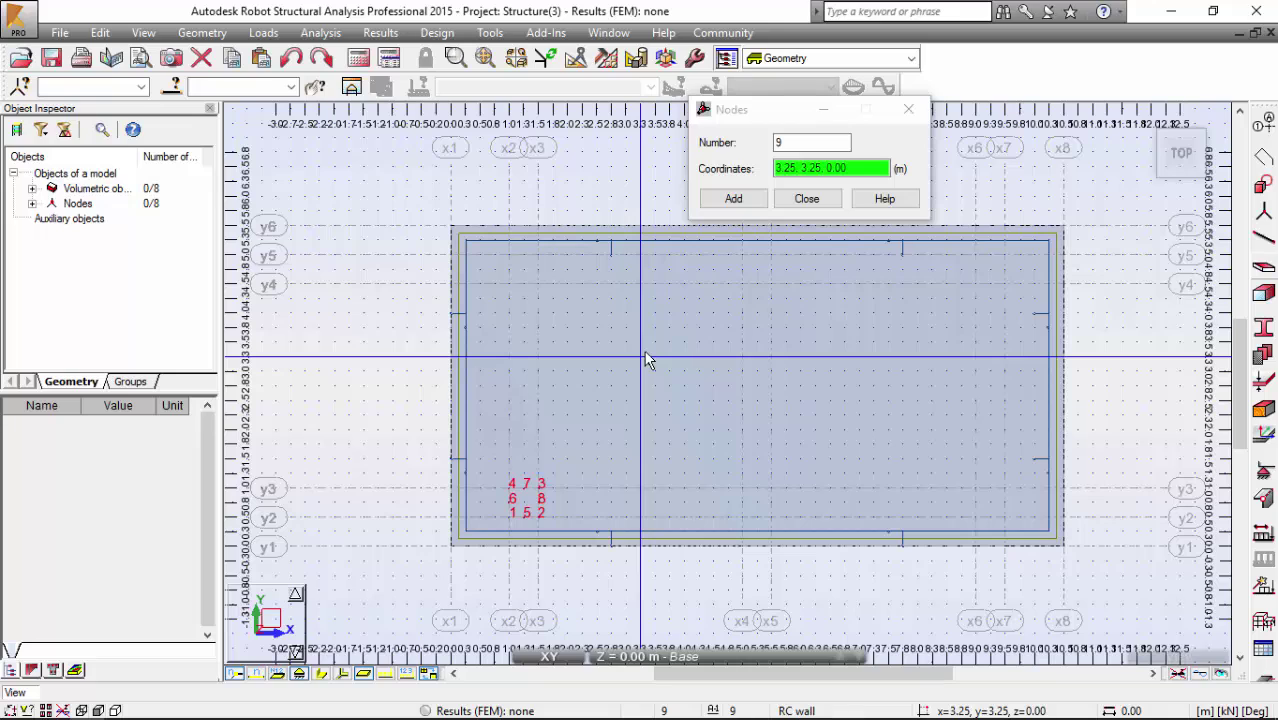
- Select all column footprint nodes and open the Translation settings, calculating the translation vector as 3+1 m
{"action": "left_click", "coordinate": [141, 87]}
{"action": "left_click", "coordinate": [122, 104]}
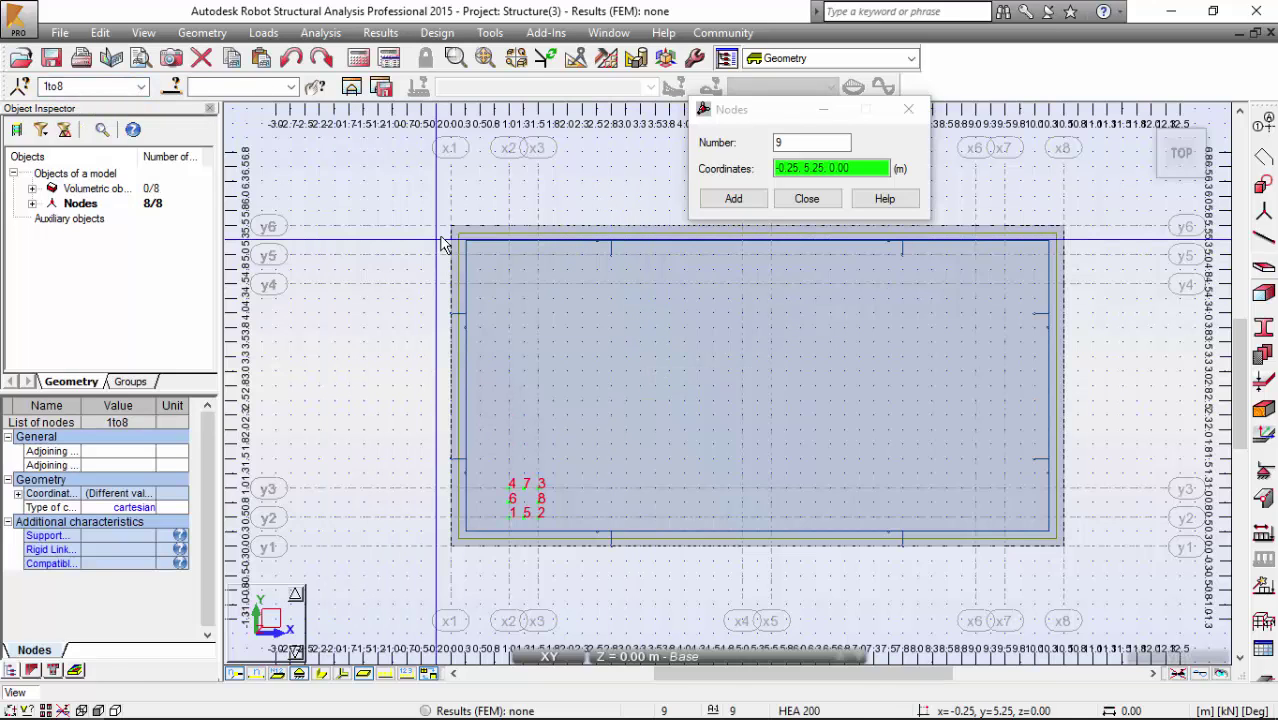
{"action": "key", "text": "alt+e"}
{"action": "key", "text": "m"}
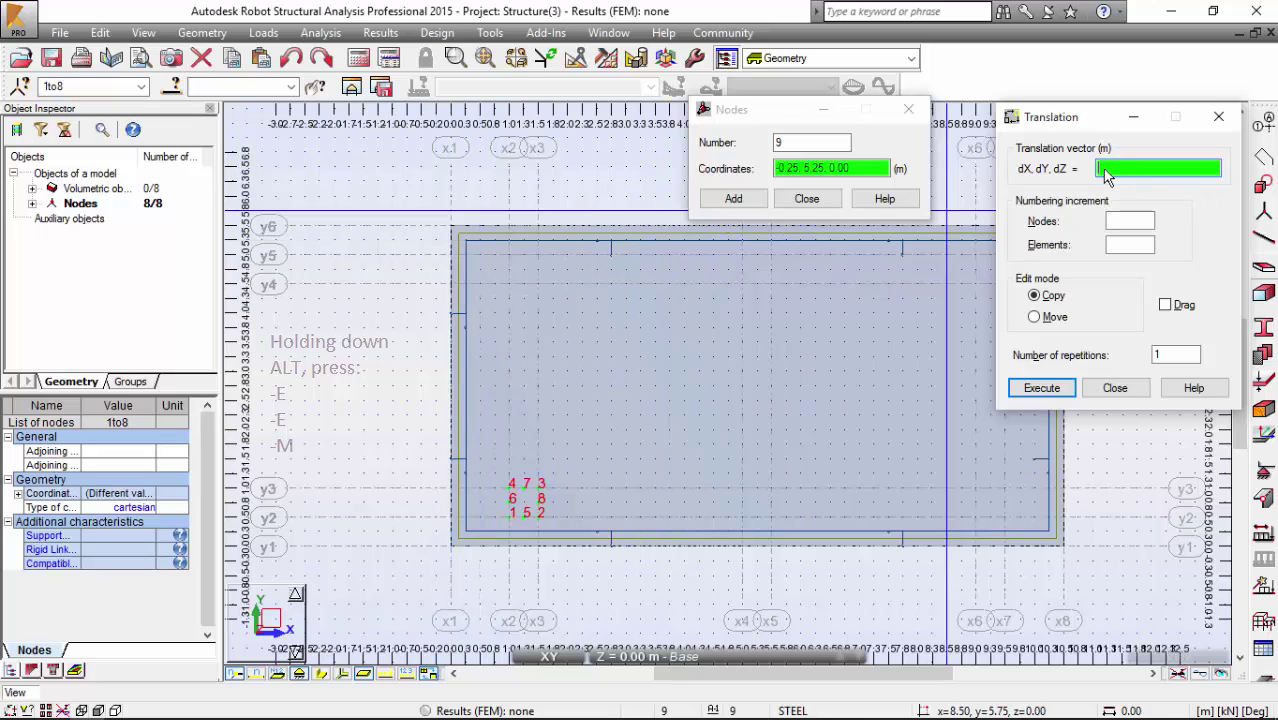
{"action": "type", "text": "4,0,0"}
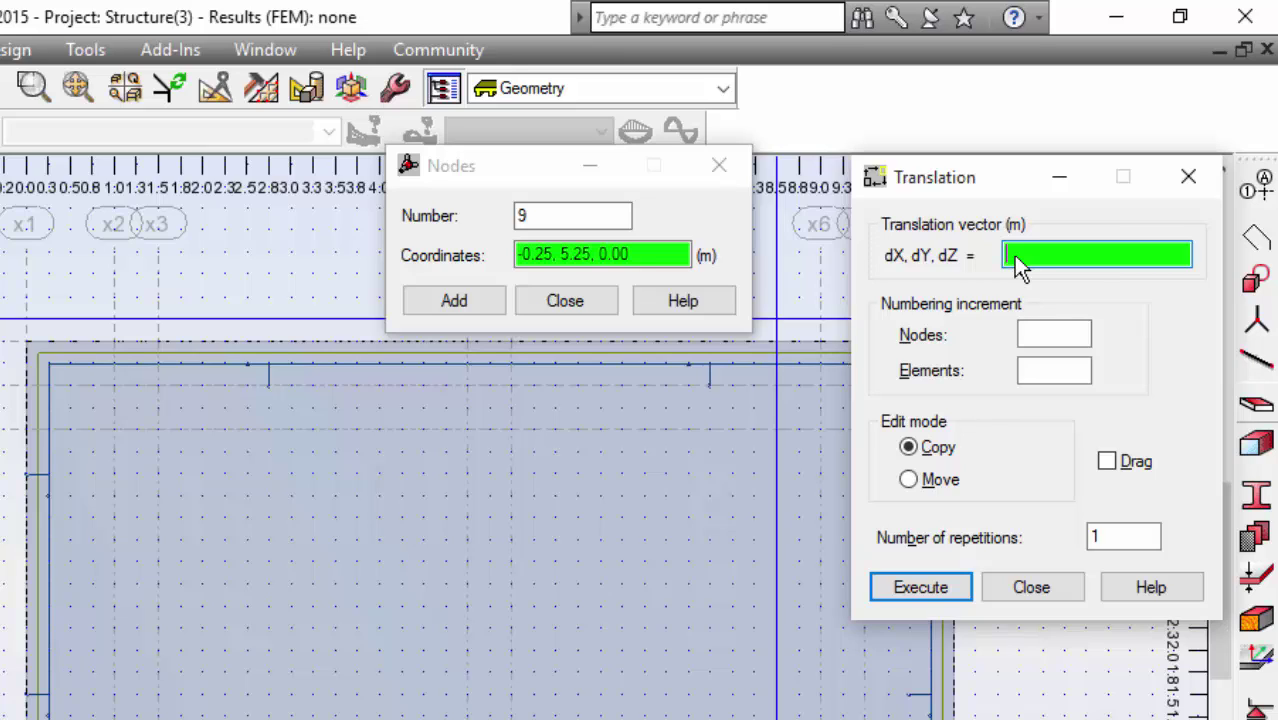
{"action": "type", "text": "3,1"}
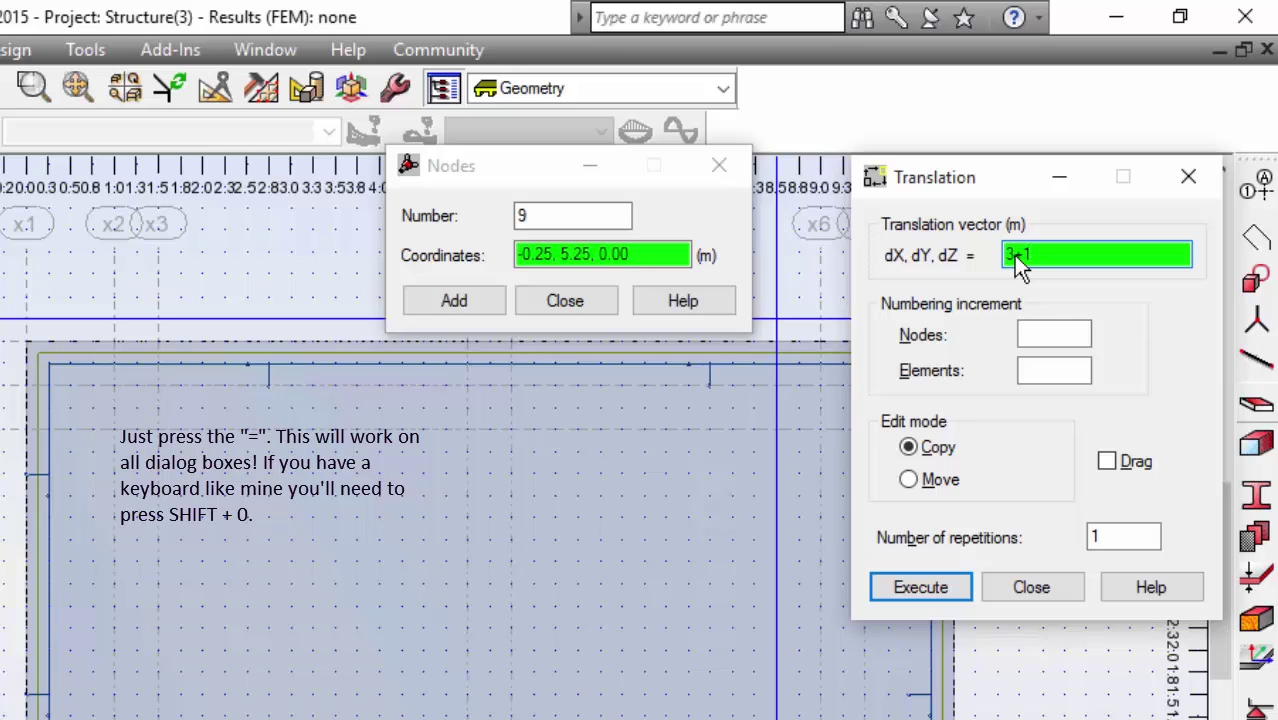
{"action": "key", "text": "equal"}
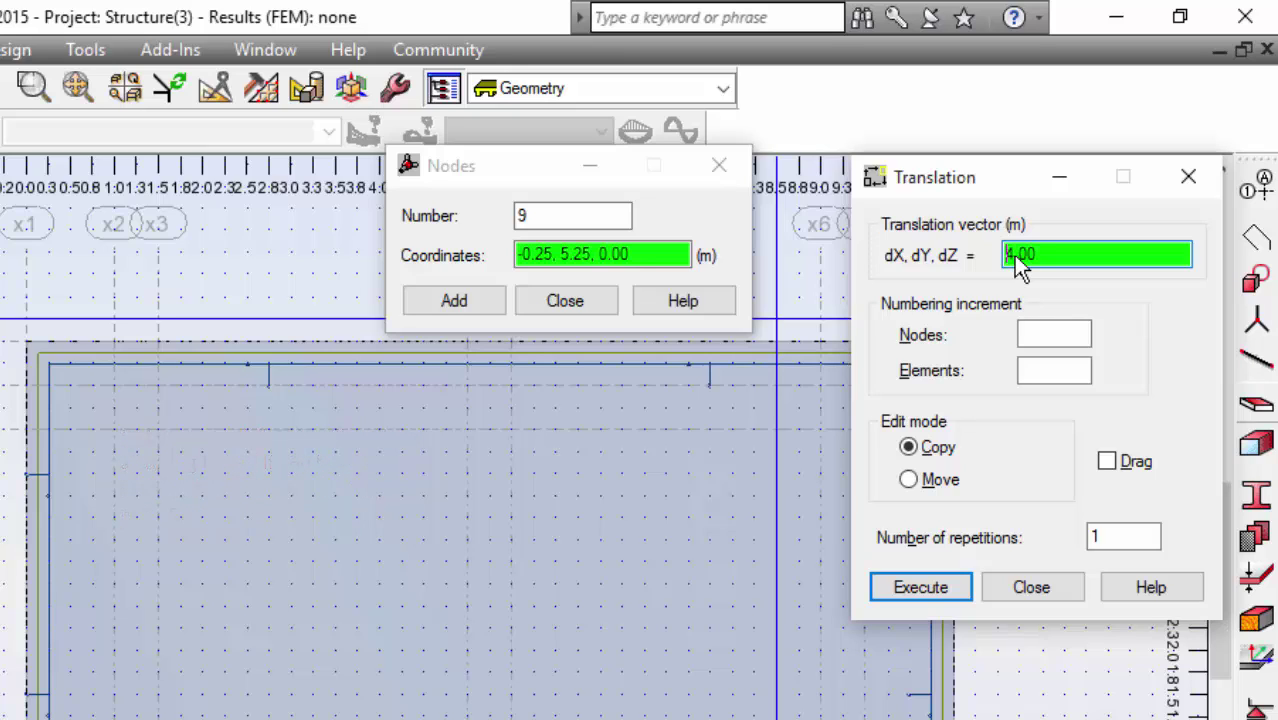
- Recalculate the translation vector as 2+2 m and copy the selected nodes along X with 2 repetitions
{"action": "key", "text": "Delete"}
{"action": "key", "text": "Delete"}
{"action": "key", "text": "Delete"}
{"action": "type", "text": "2+2"}
{"action": "key", "text": "equal"}
{"action": "left_click", "coordinate": [1060, 332]}
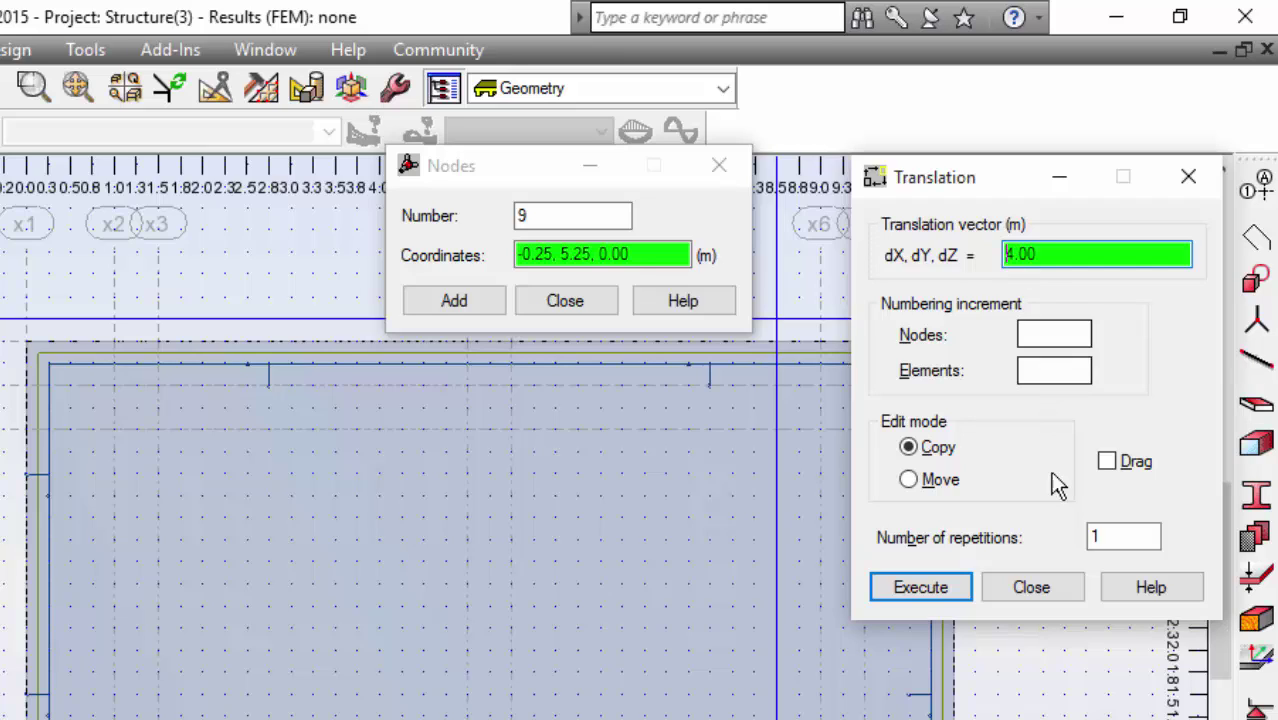
{"action": "left_click", "coordinate": [1130, 537]}
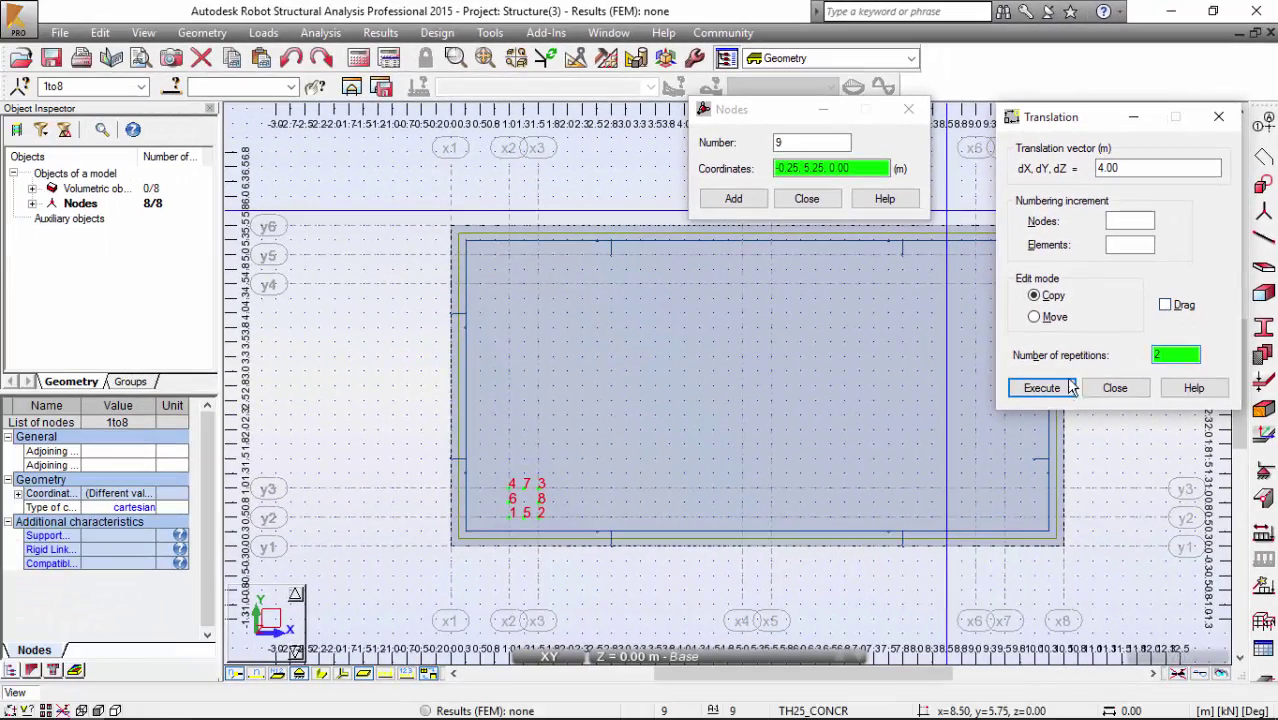
{"action": "type", "text": "2"}
{"action": "left_click", "coordinate": [980, 520]}
{"action": "left_click", "coordinate": [1115, 390]}
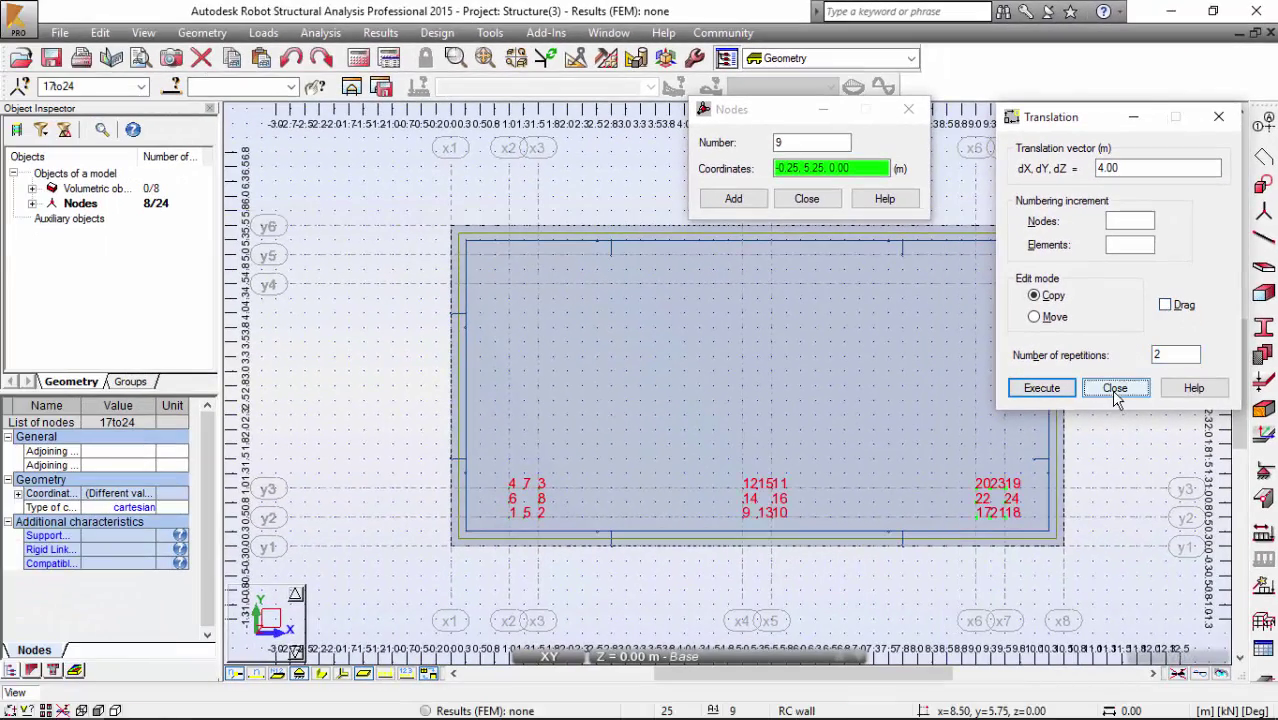
- Select all 24 nodes and copy them with a horizontal mirror about the plane at 2.75 m, closing the mirror and node definition windows
{"action": "left_click_drag", "start_coordinate": [397, 425], "coordinate": [1036, 551]}
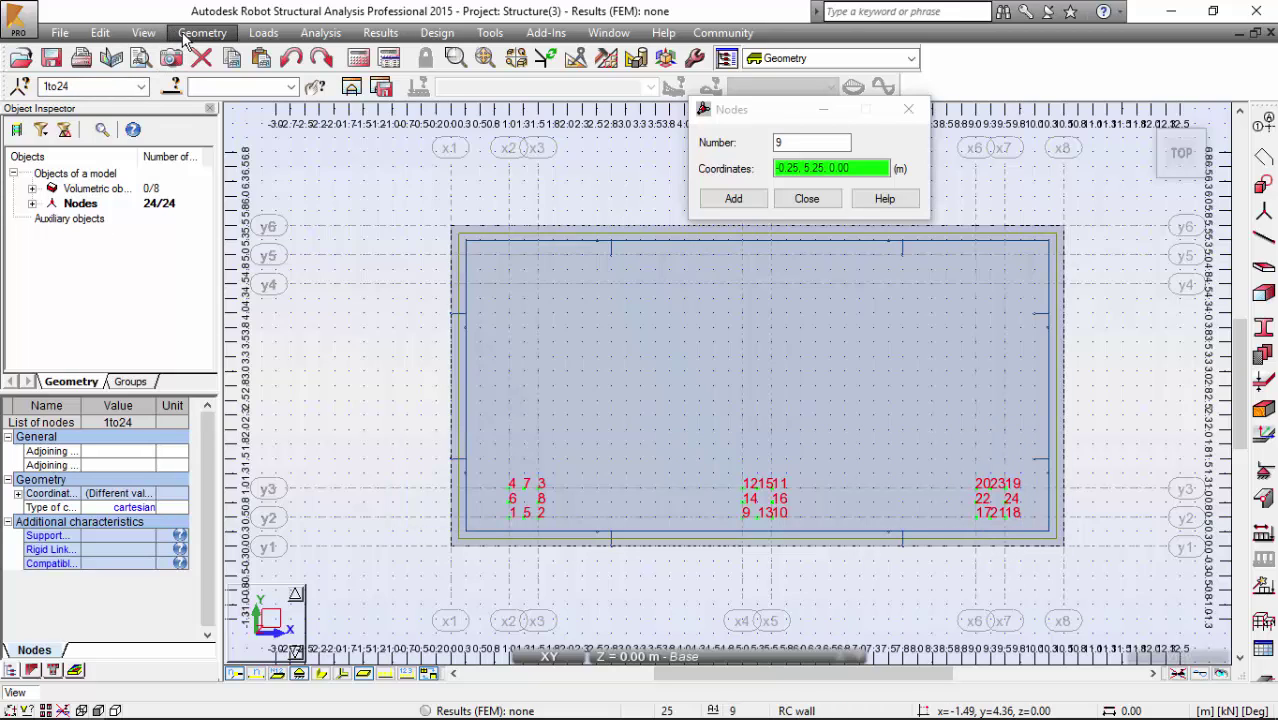
{"action": "left_click", "coordinate": [100, 32]}
{"action": "mouse_move", "coordinate": [190, 270]}
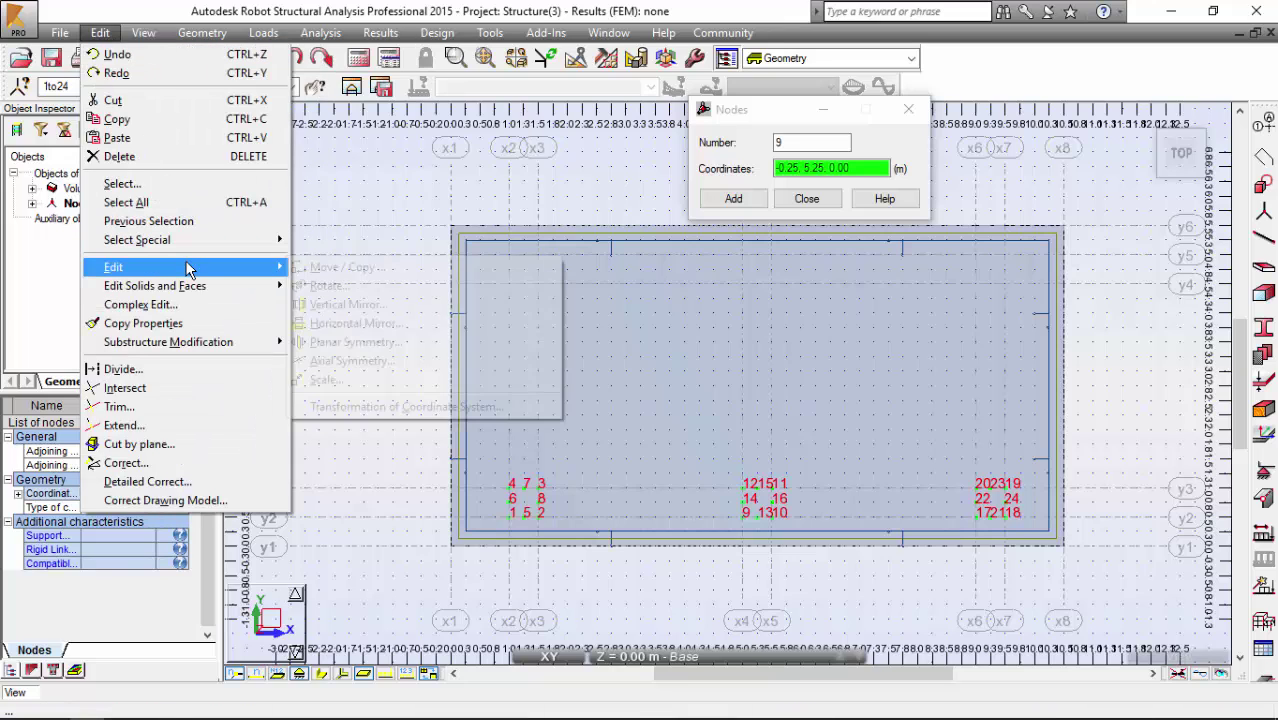
{"action": "left_click", "coordinate": [352, 323]}
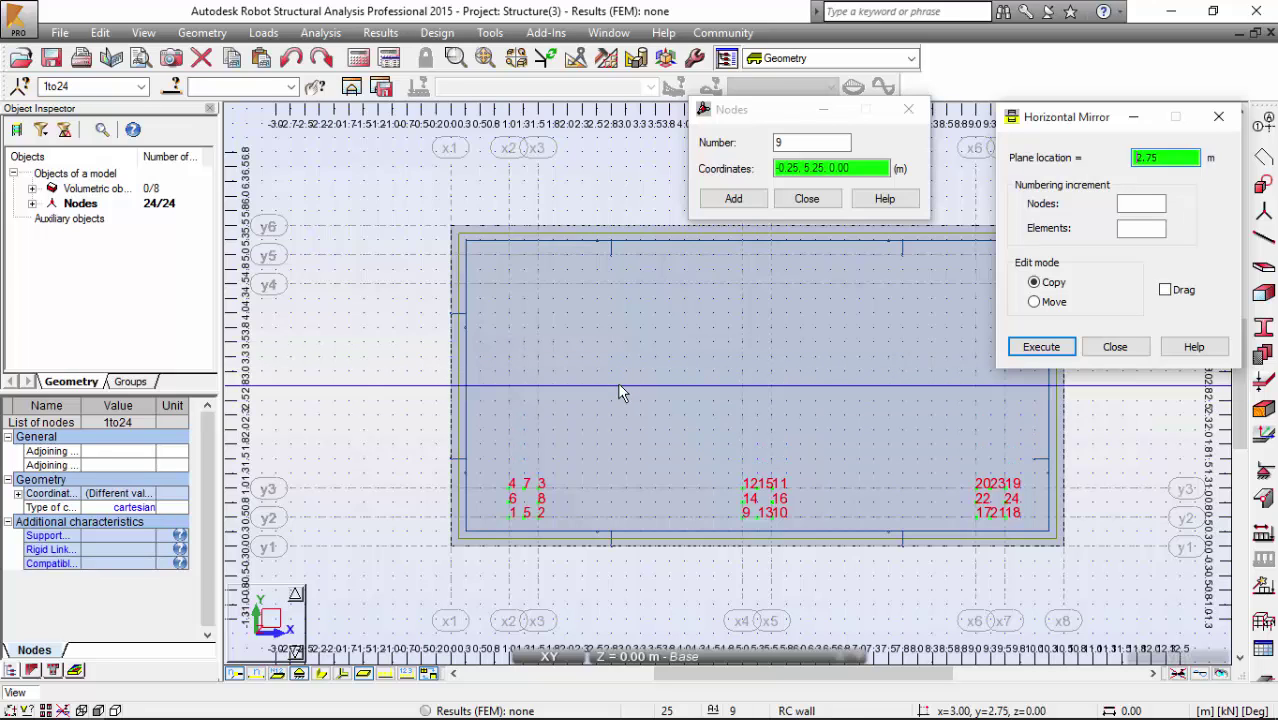
{"action": "left_click", "coordinate": [618, 388]}
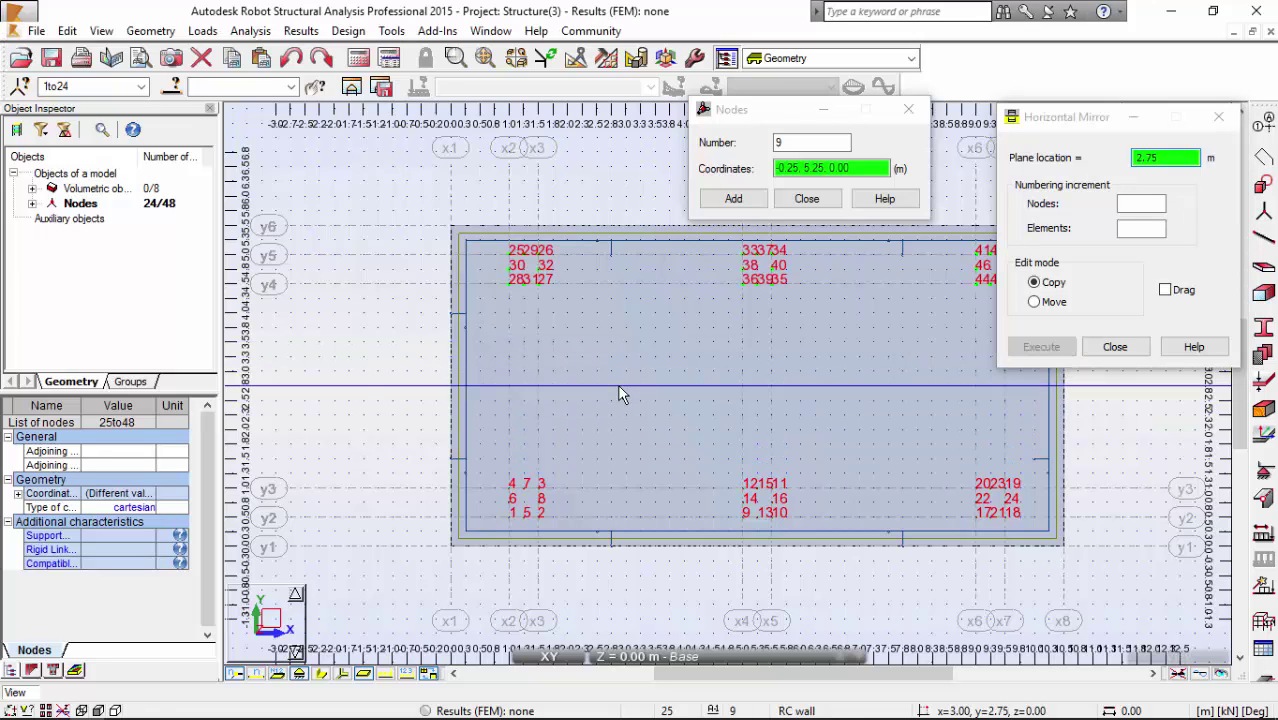
{"action": "left_click", "coordinate": [1115, 346]}
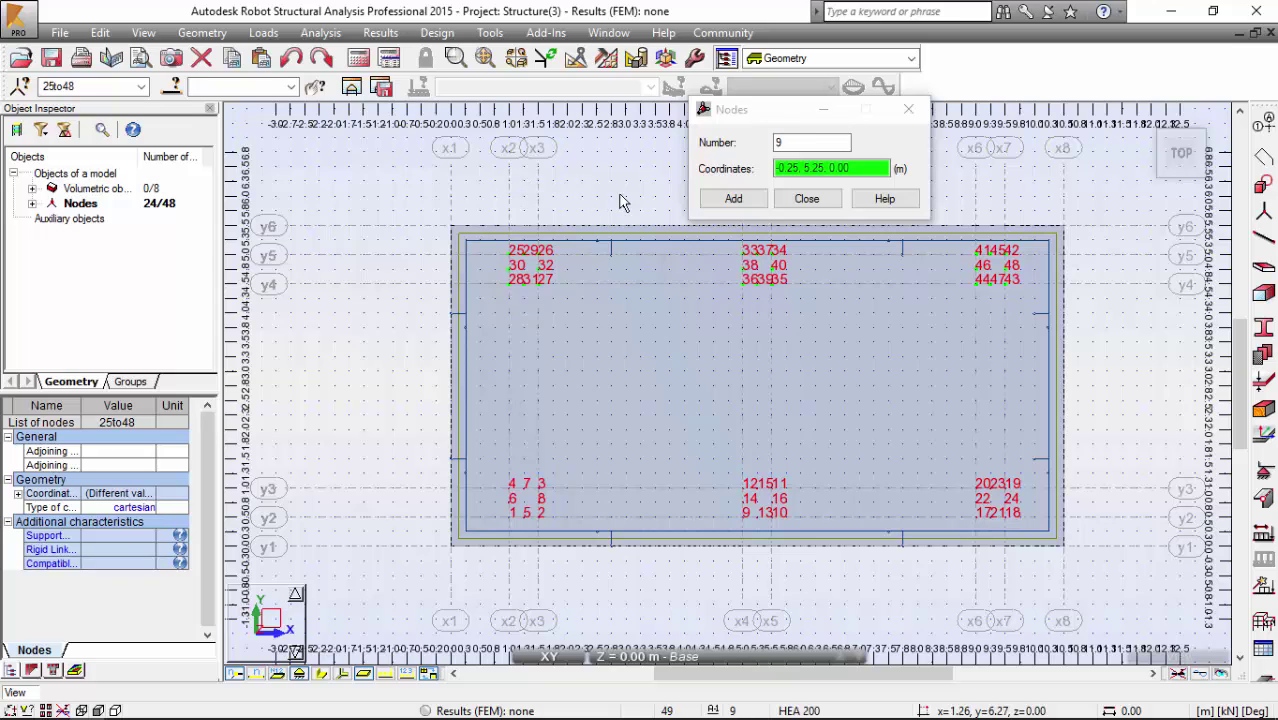
{"action": "left_click", "coordinate": [810, 198]}
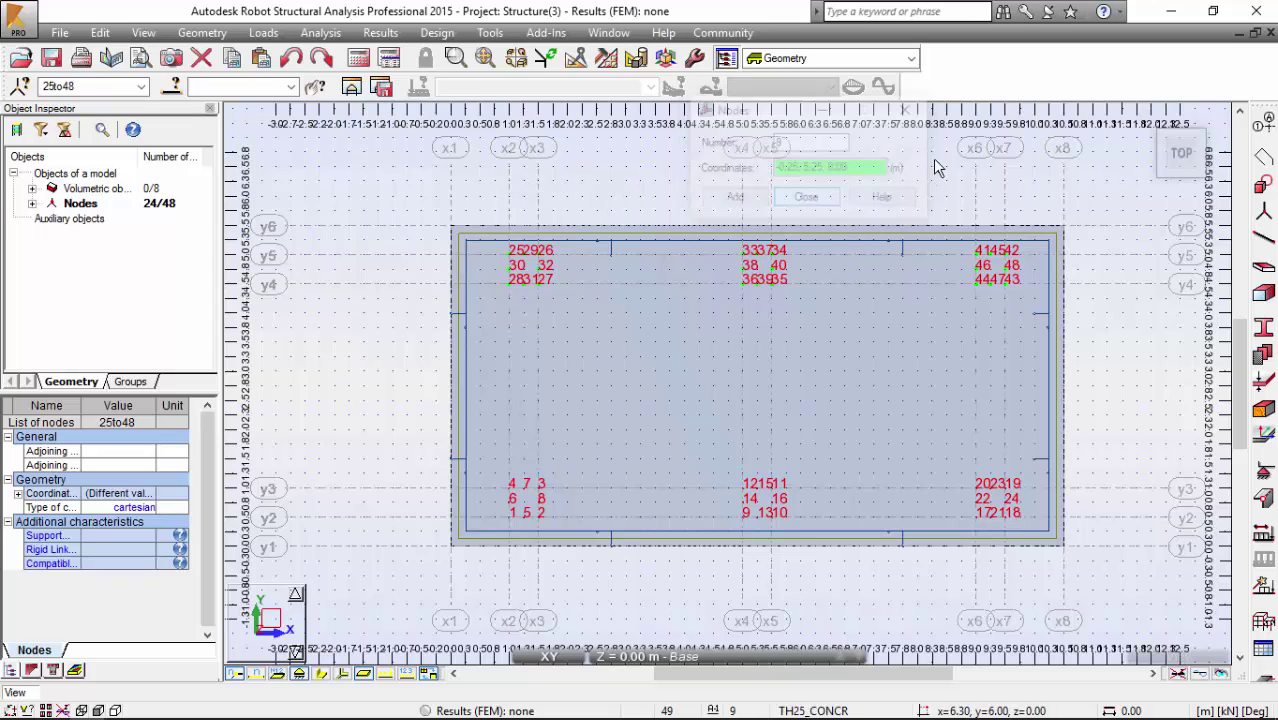
- Return to the 3D home view and set the work plane at the roof slab's front corner (1.00, 0.50, 4.00)
{"action": "left_click", "coordinate": [1146, 116]}
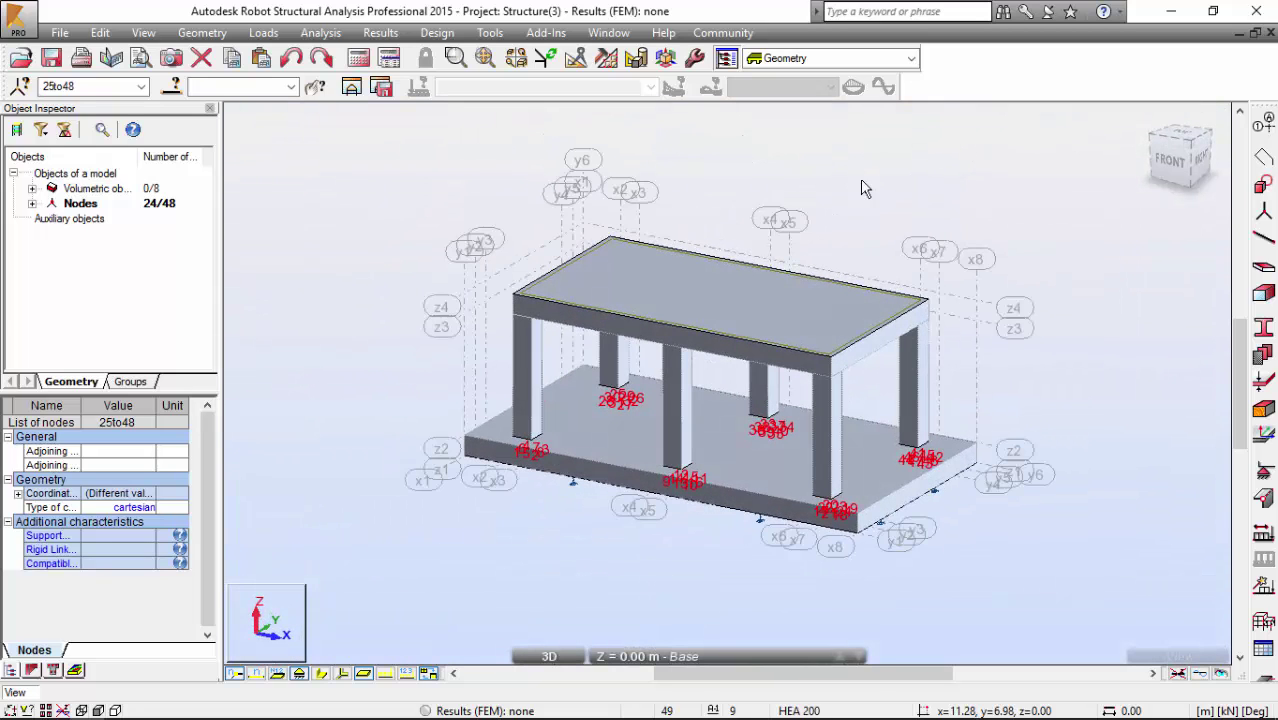
{"action": "left_click", "coordinate": [666, 58]}
{"action": "left_click", "coordinate": [251, 187]}
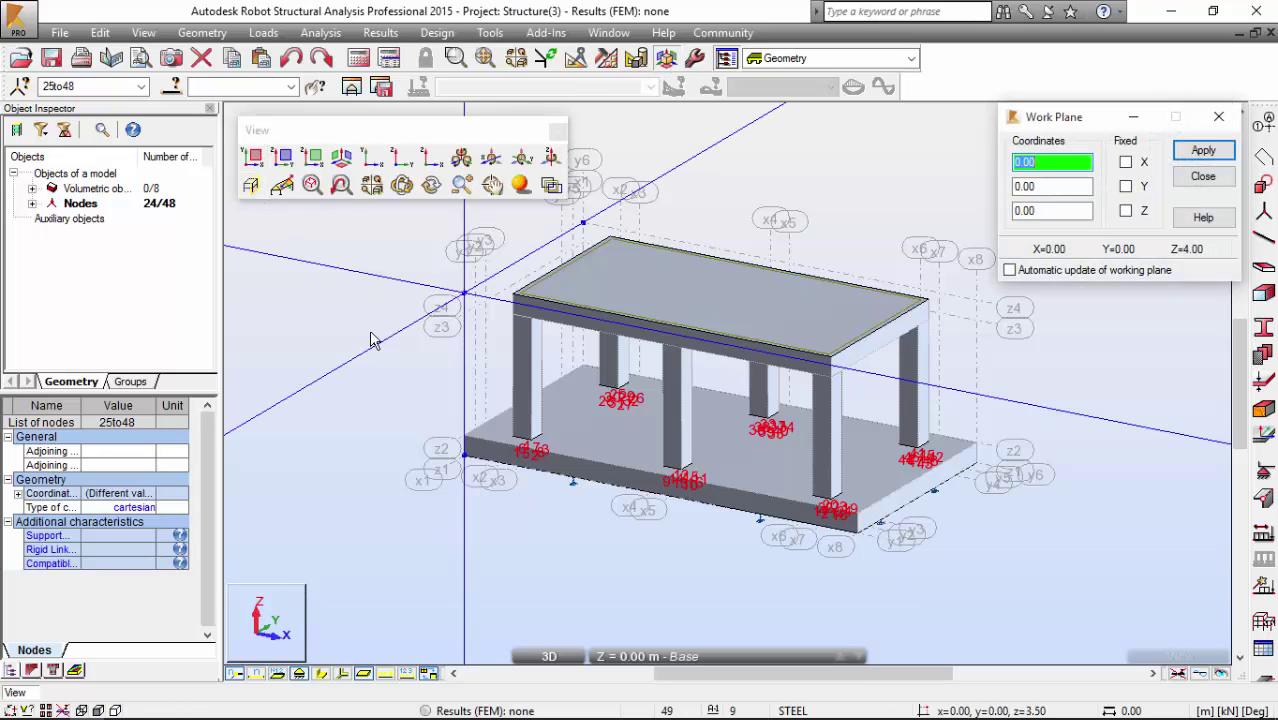
{"action": "scroll", "coordinate": [518, 275], "scroll_direction": "up", "scroll_amount": 2}
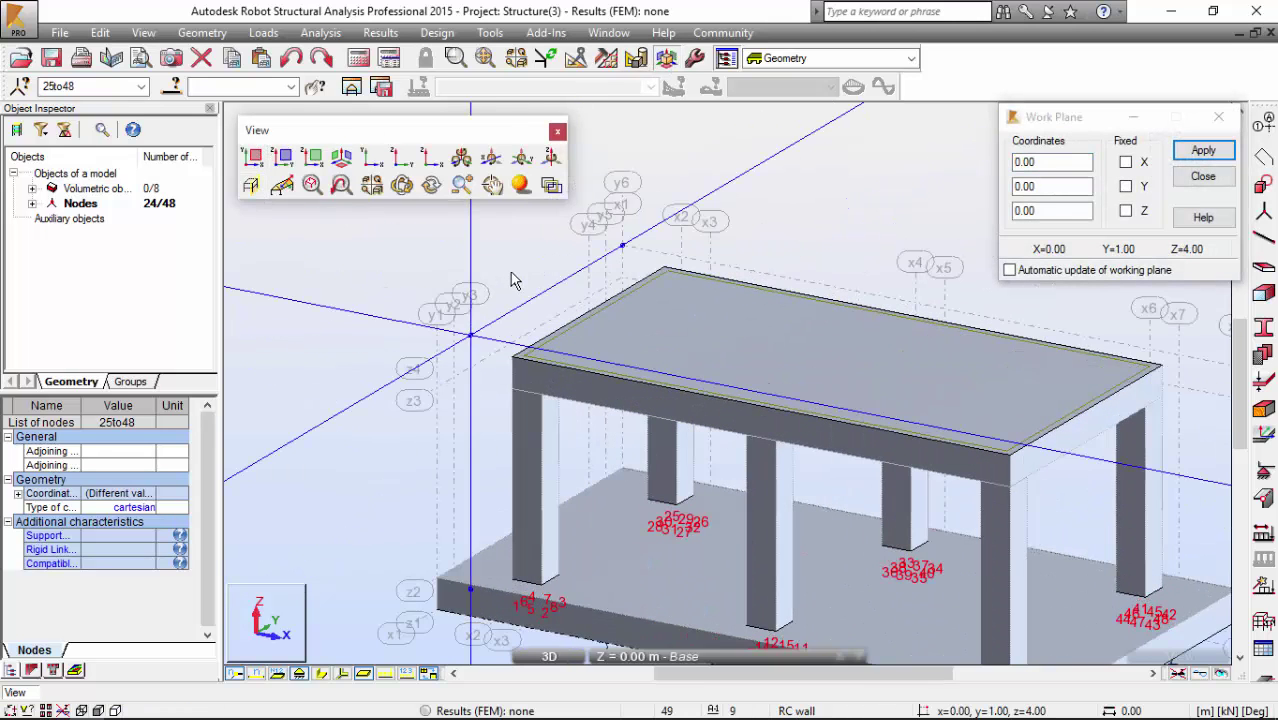
{"action": "left_click", "coordinate": [510, 356]}
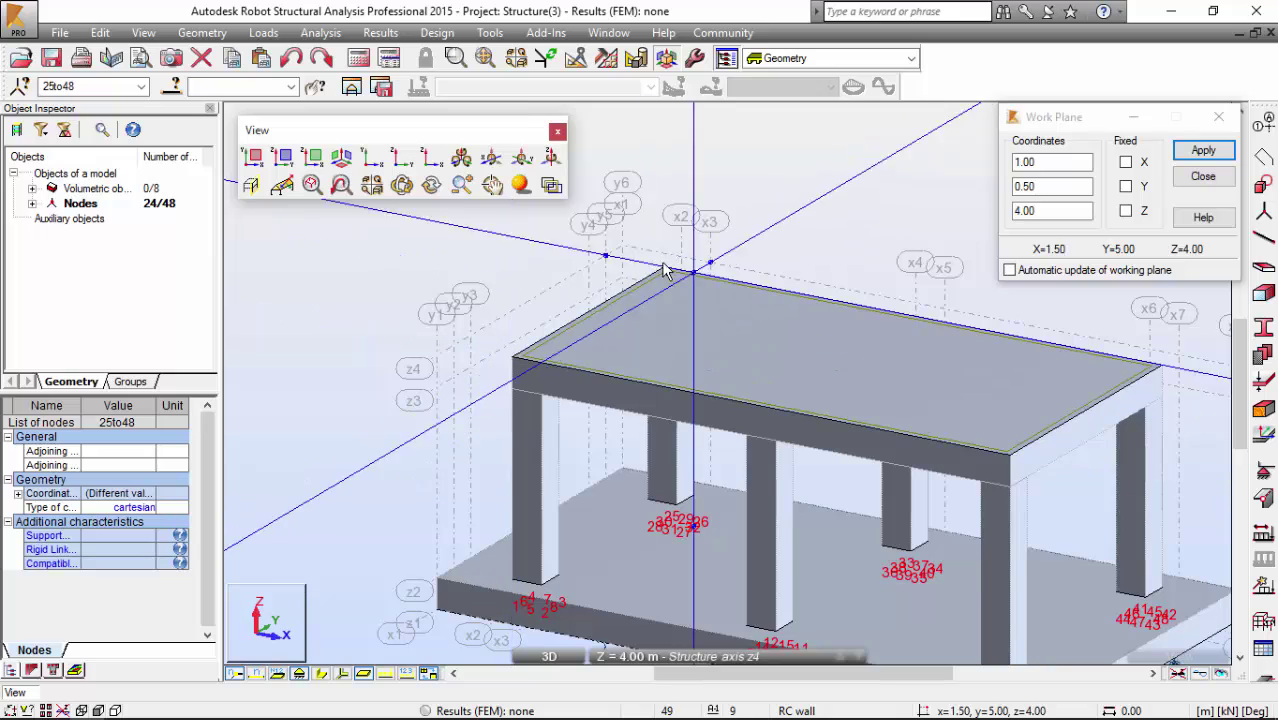
- Switch the display to the 2D XY plane at Z = 4.00 m and close the view and work plane settings
{"action": "left_click", "coordinate": [256, 158]}
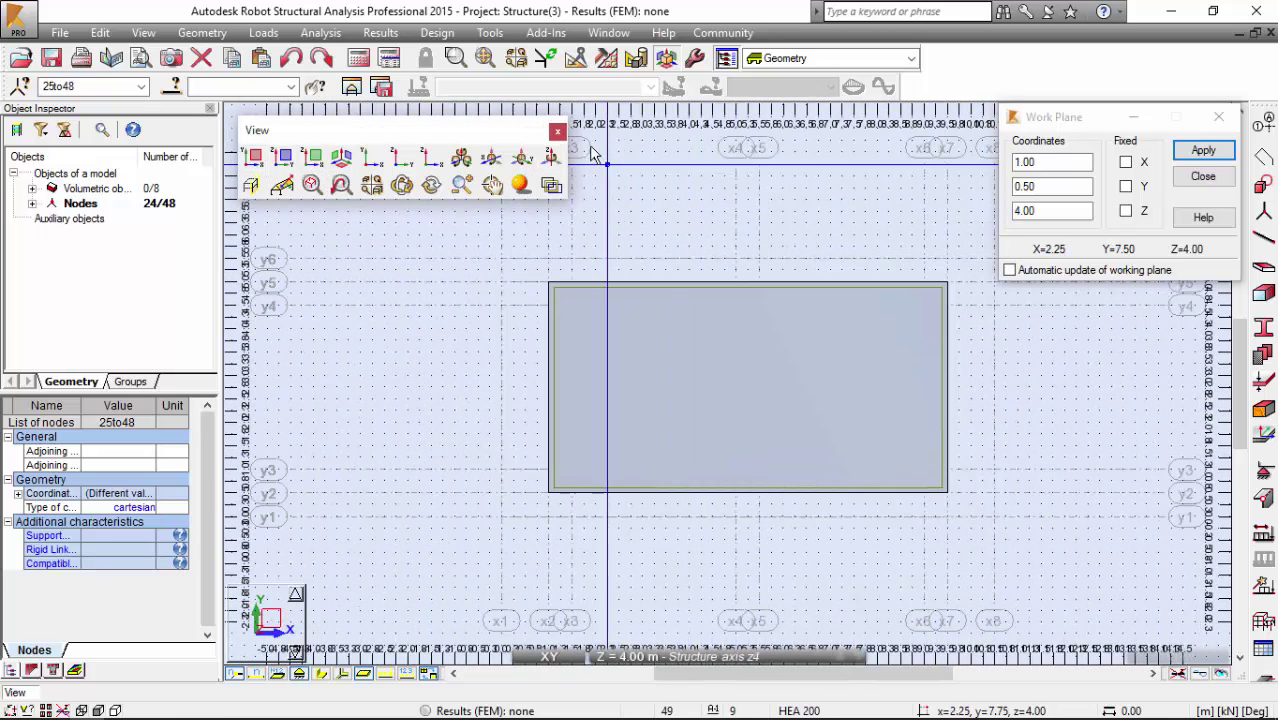
{"action": "left_click", "coordinate": [557, 131]}
{"action": "left_click", "coordinate": [1203, 176]}
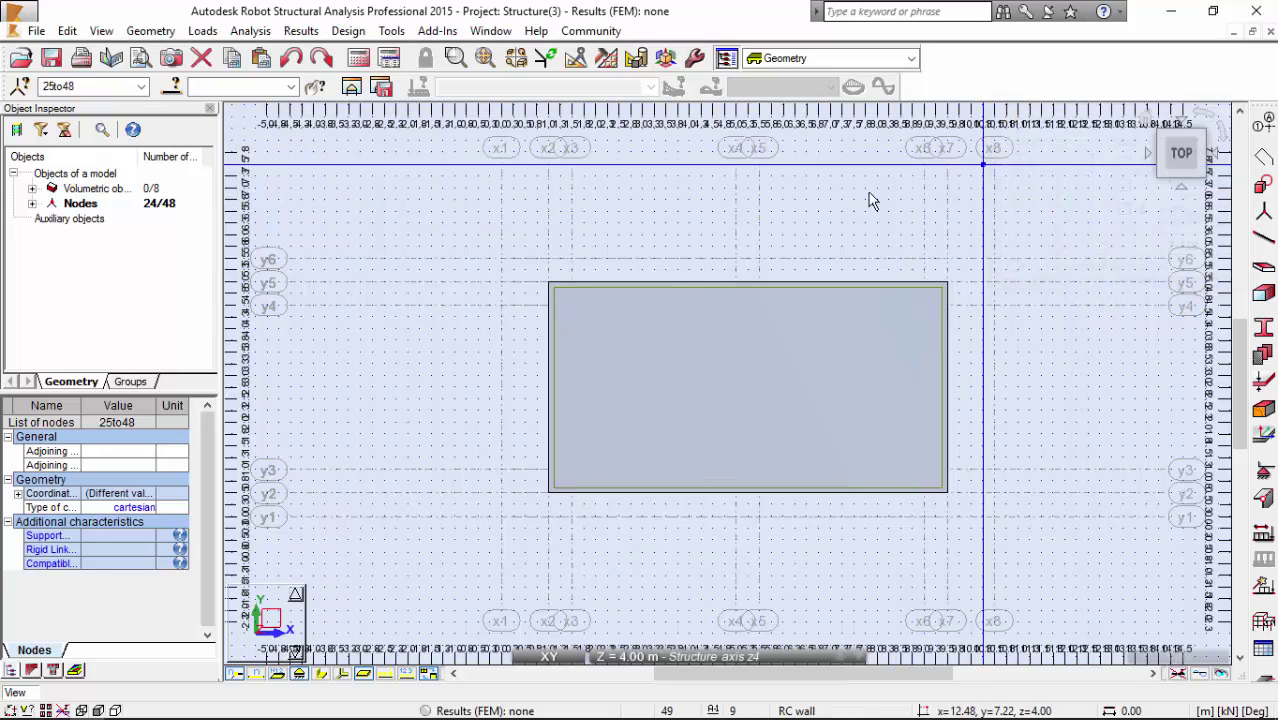
- Start defining nodes on the roof slab in the XY plane at Z = 4.00 m
{"action": "scroll", "coordinate": [776, 254], "scroll_direction": "up", "scroll_amount": 1}
{"action": "left_click", "coordinate": [211, 33]}
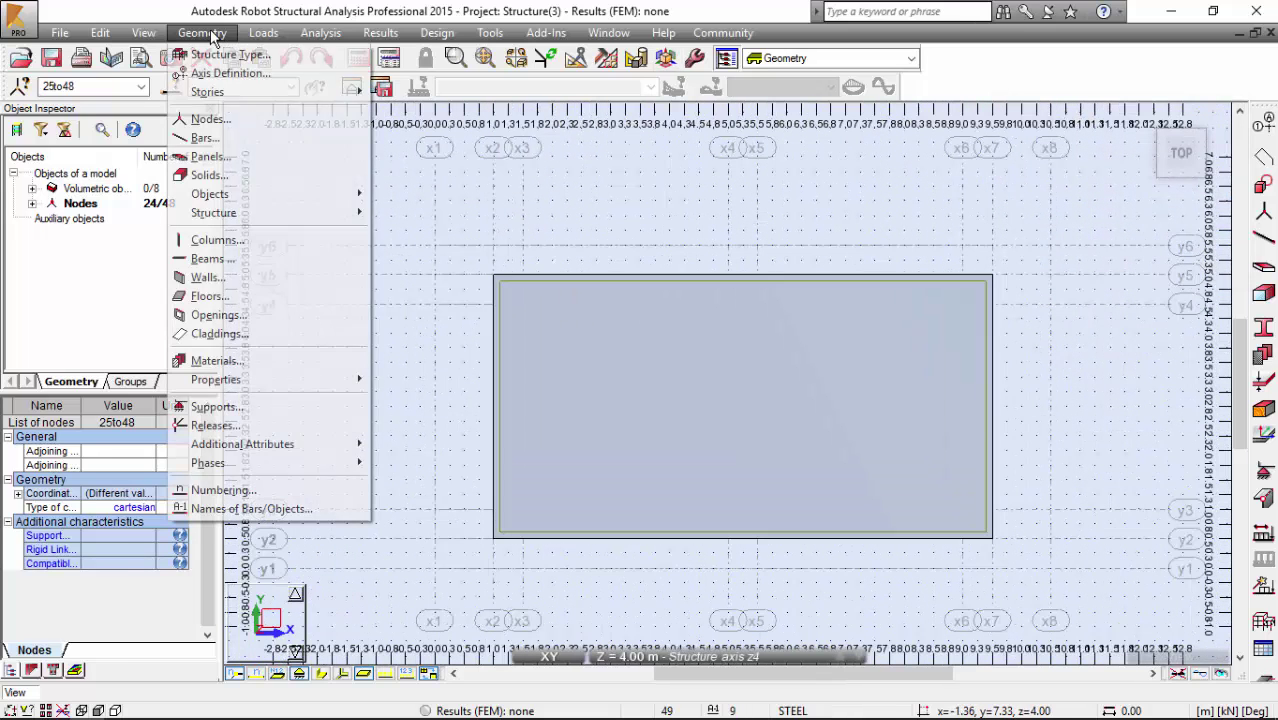
{"action": "left_click", "coordinate": [210, 118]}
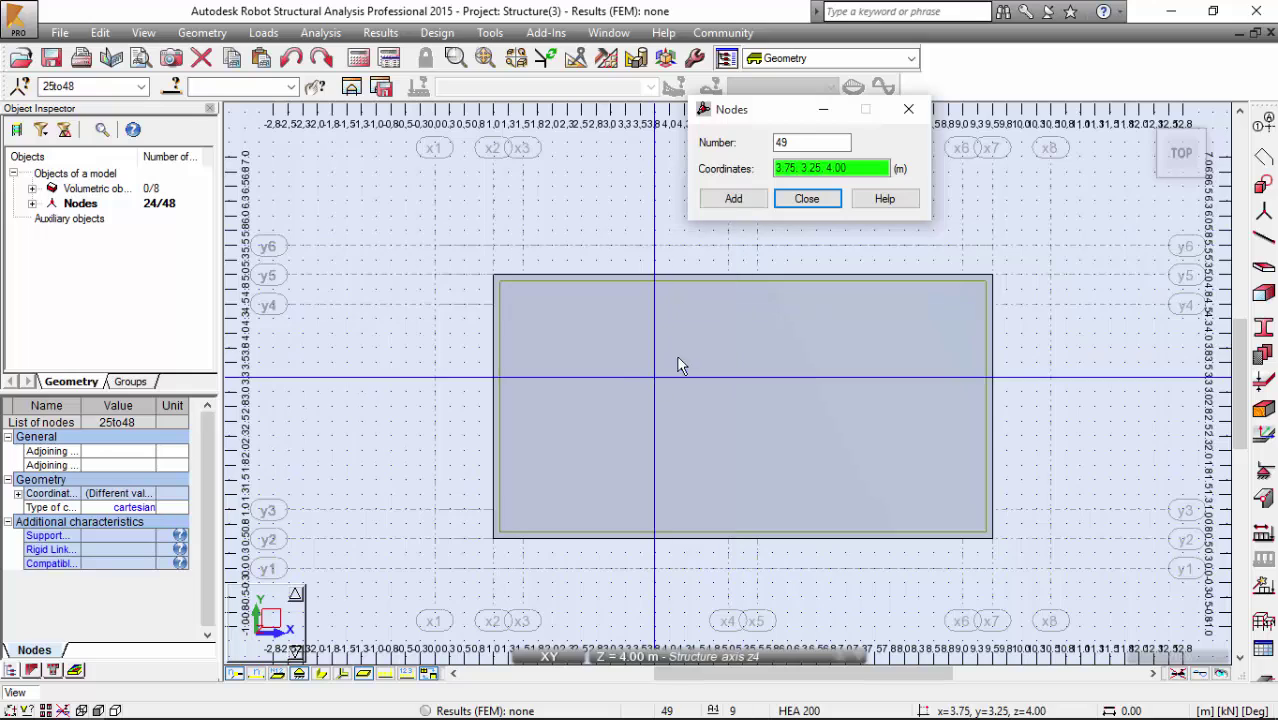
{"action": "middle_click_drag", "start_coordinate": [678, 358], "coordinate": [706, 336]}
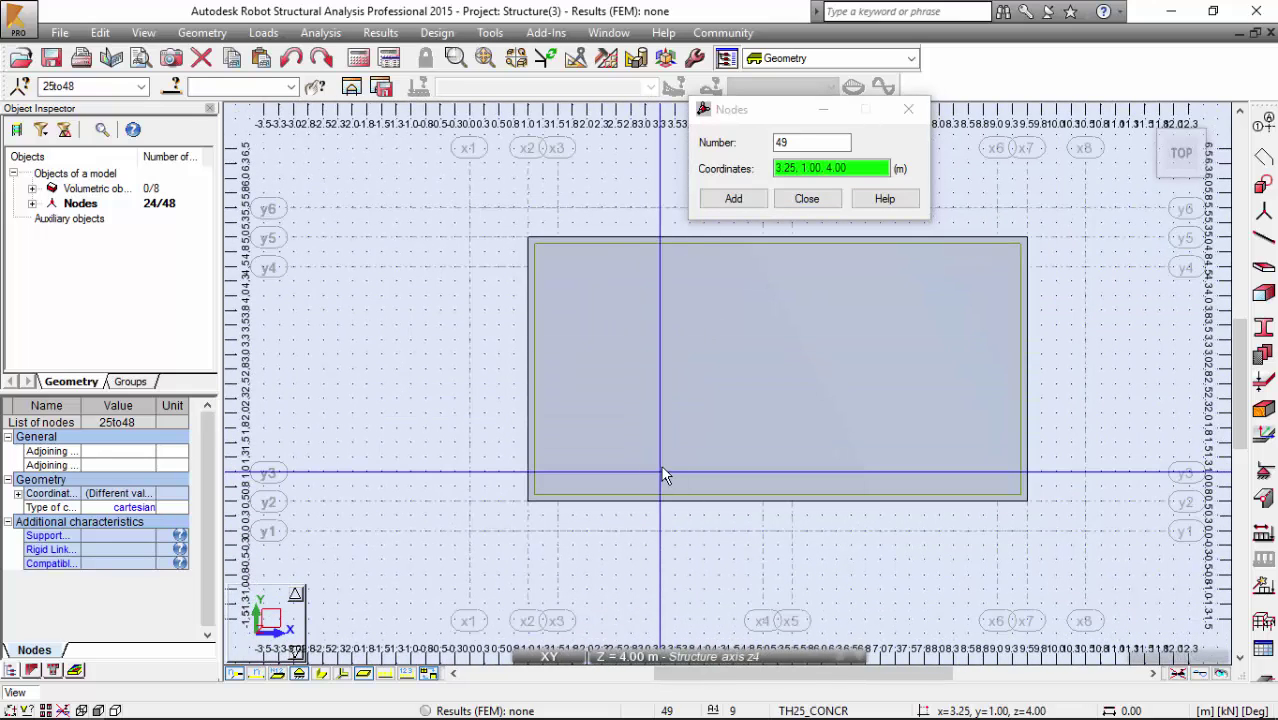
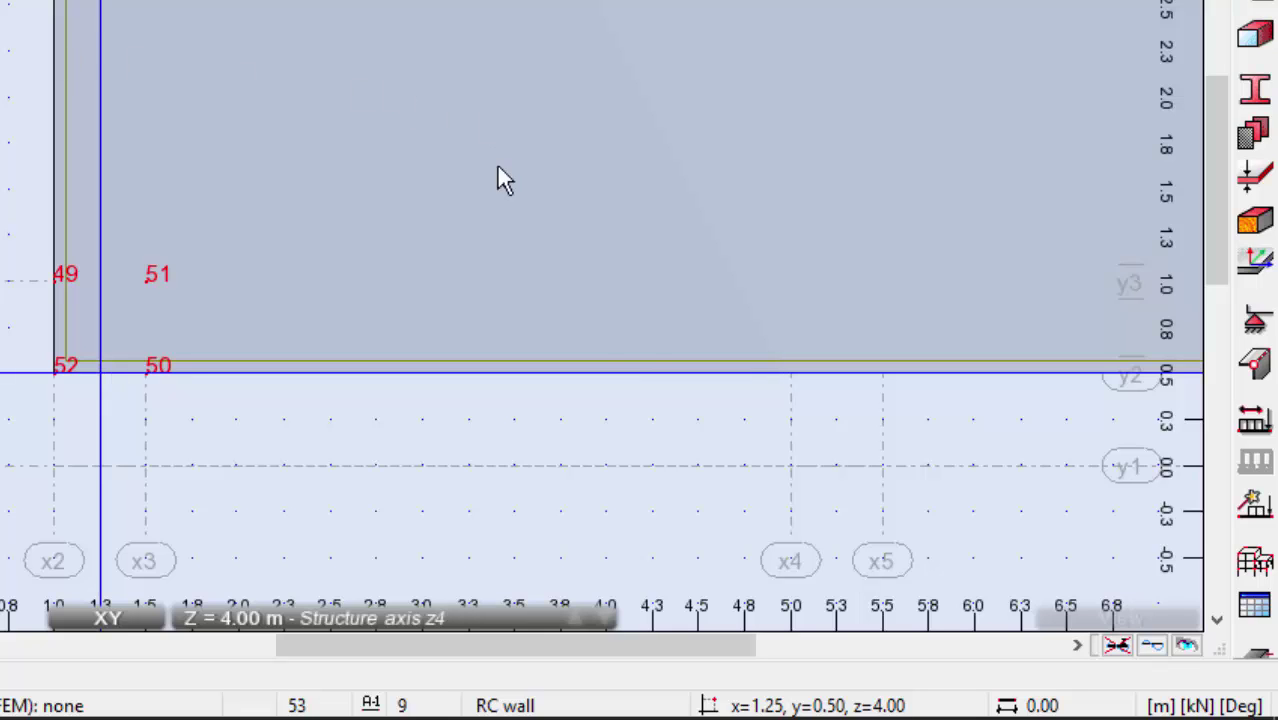
- Add nodes at the midpoints of the four sides of the corner column's footprint at Z = 4.00 m and finish node definition
{"action": "mouse_move", "coordinate": [591, 395]}
{"action": "left_mouse_down"}
{"action": "mouse_move", "coordinate": [829, 666]}
{"action": "mouse_move", "coordinate": [829, 694]}
{"action": "left_mouse_up"}
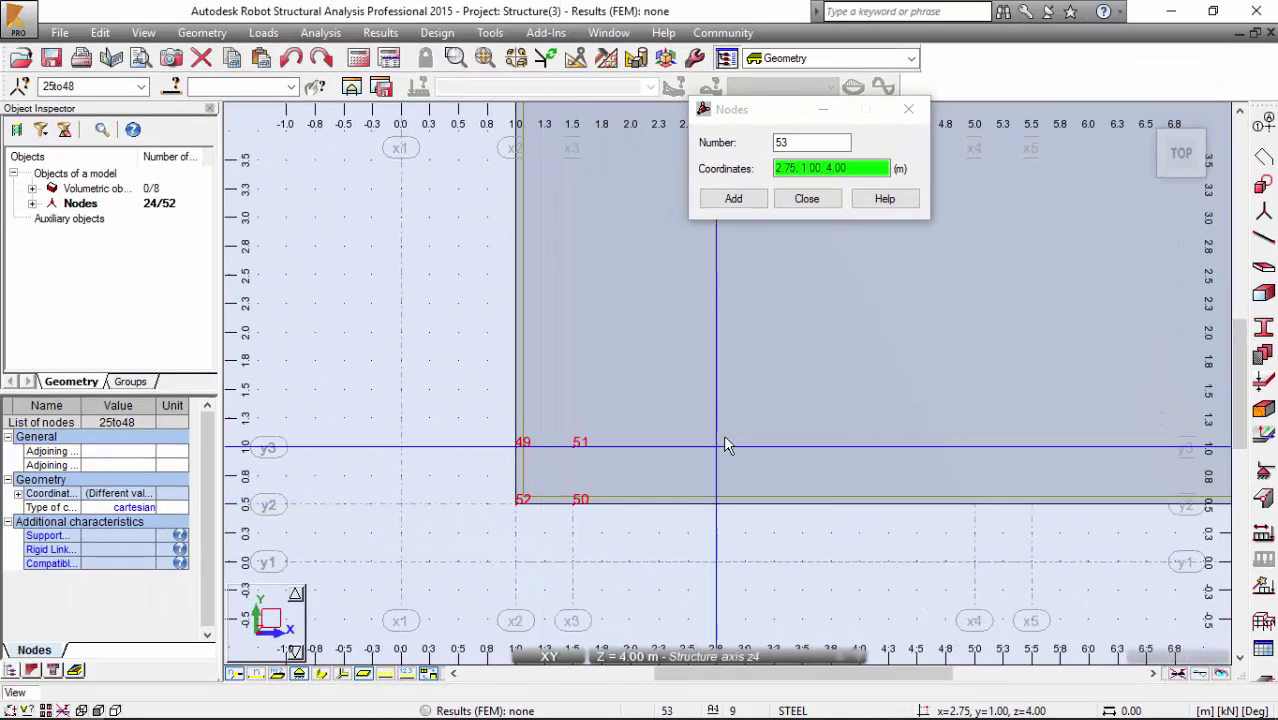
{"action": "left_click", "coordinate": [545, 447]}
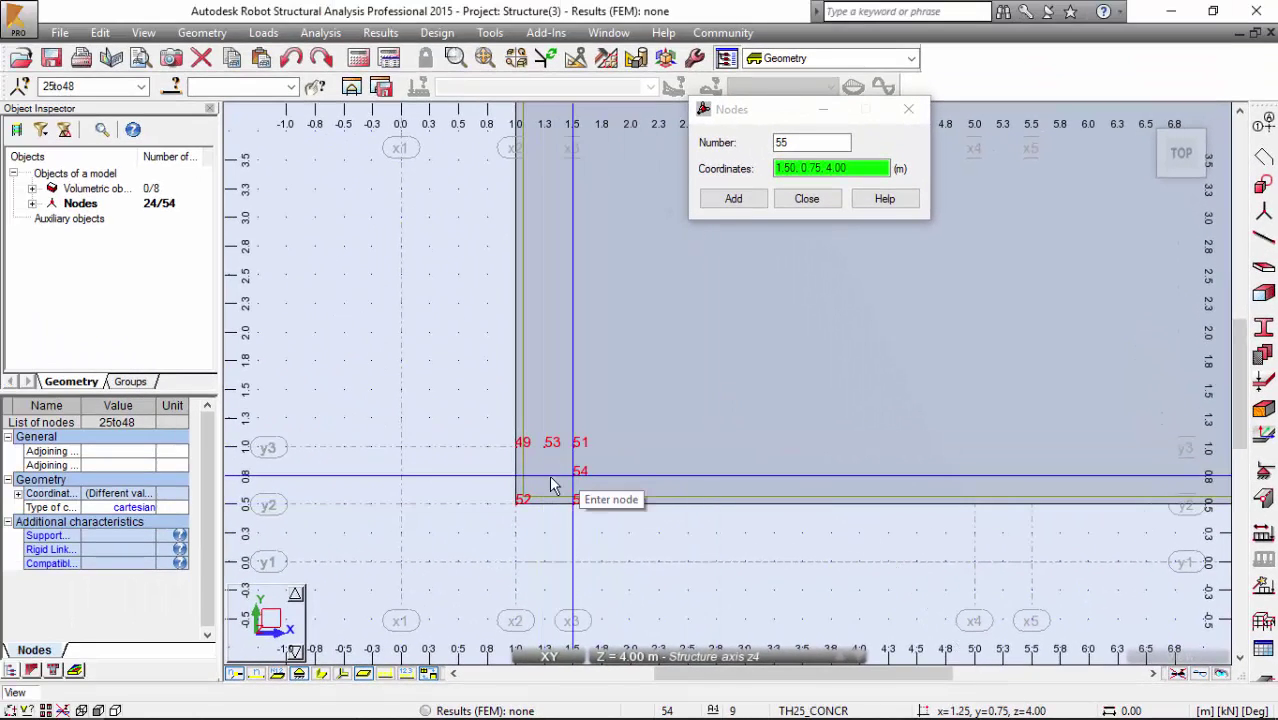
{"action": "left_click", "coordinate": [545, 503]}
{"action": "left_click", "coordinate": [519, 474]}
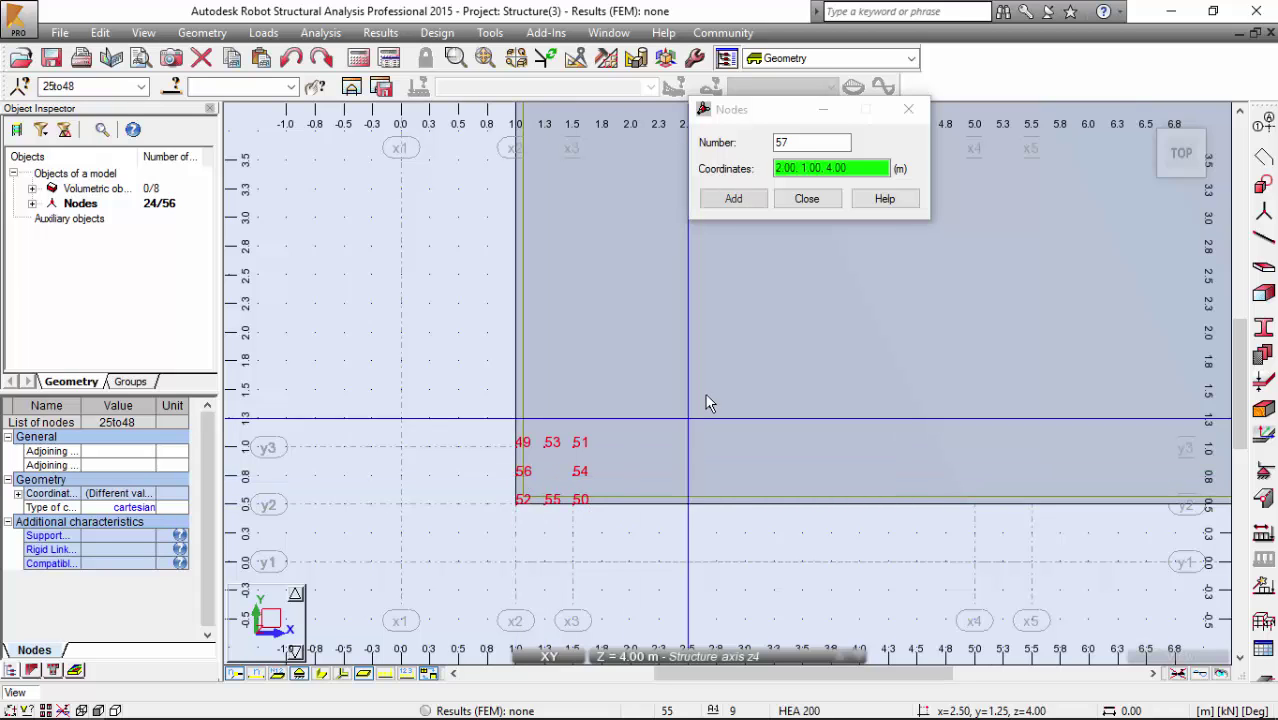
{"action": "left_click", "coordinate": [818, 200]}
- Select the eight nodes of the corner column footprint and copy them by a translation of 4 m in X with 2 repetitions
{"action": "left_click_drag", "start_coordinate": [438, 396], "coordinate": [717, 581]}
{"action": "scroll", "coordinate": [637, 450], "scroll_direction": "down", "scroll_amount": 2}
{"action": "middle_click_drag", "start_coordinate": [777, 404], "coordinate": [635, 471]}
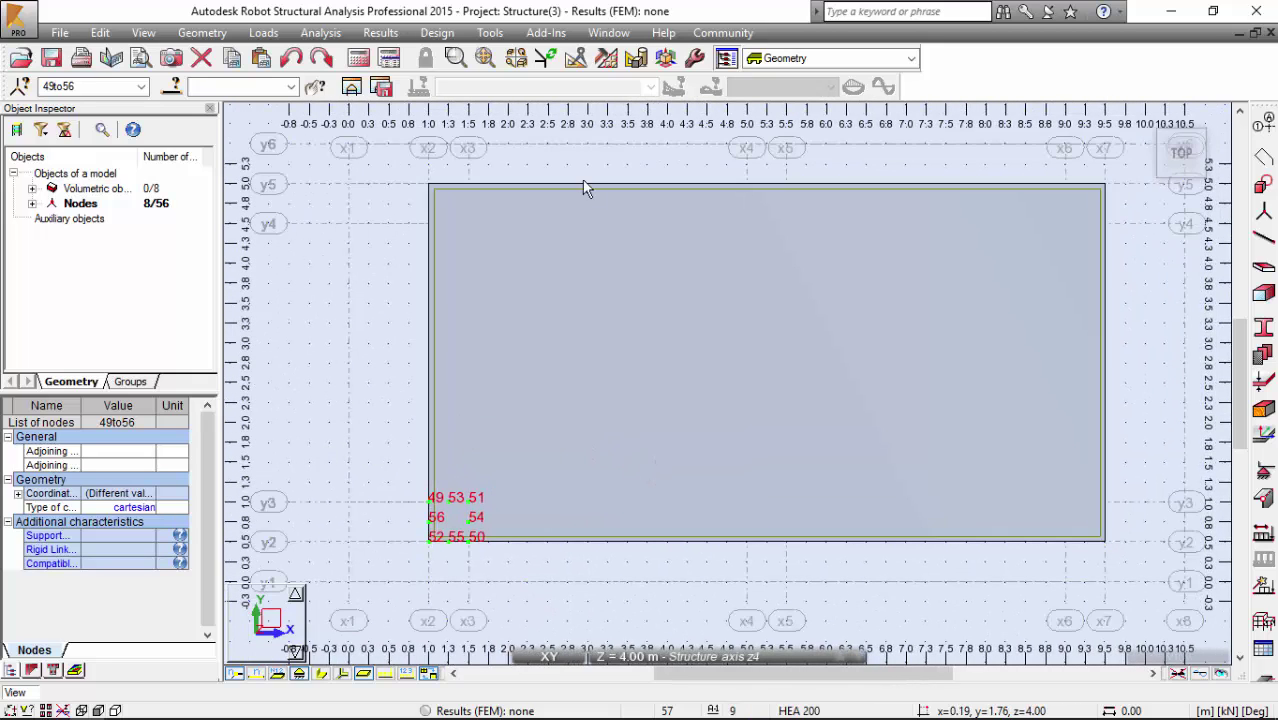
{"action": "left_click_drag", "start_coordinate": [347, 450], "coordinate": [280, 600]}
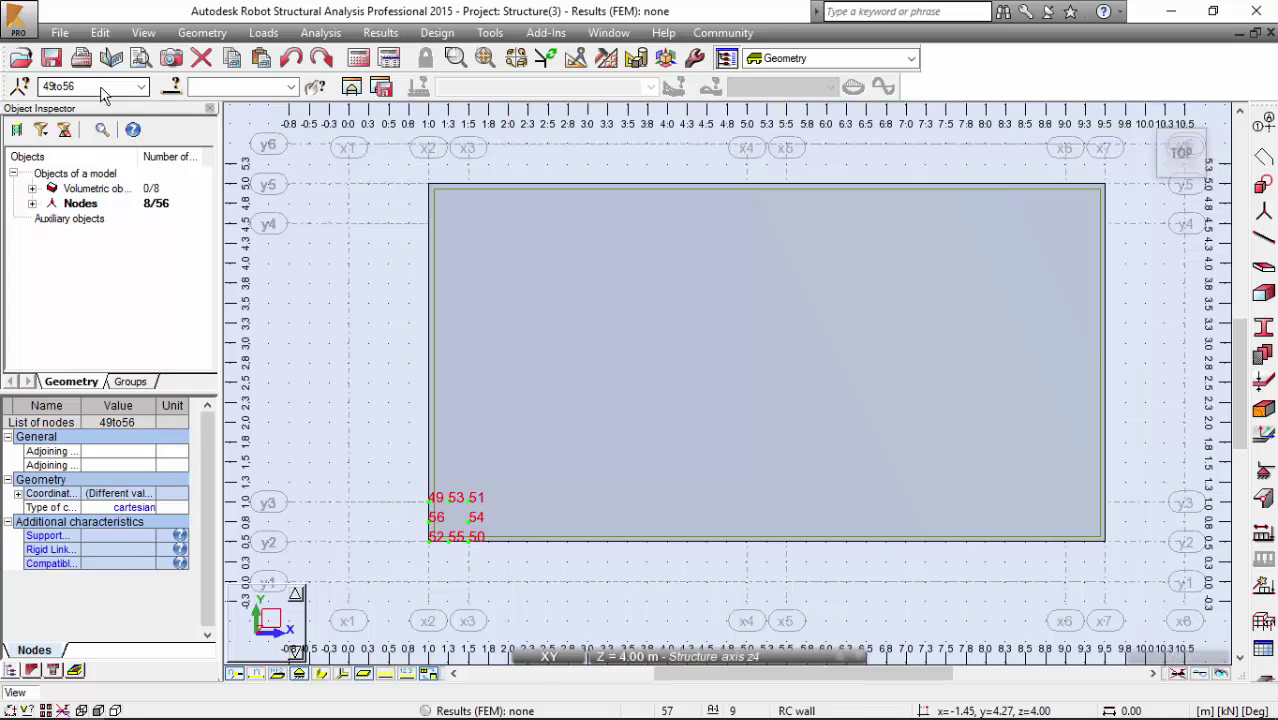
{"action": "left_click", "coordinate": [360, 266]}
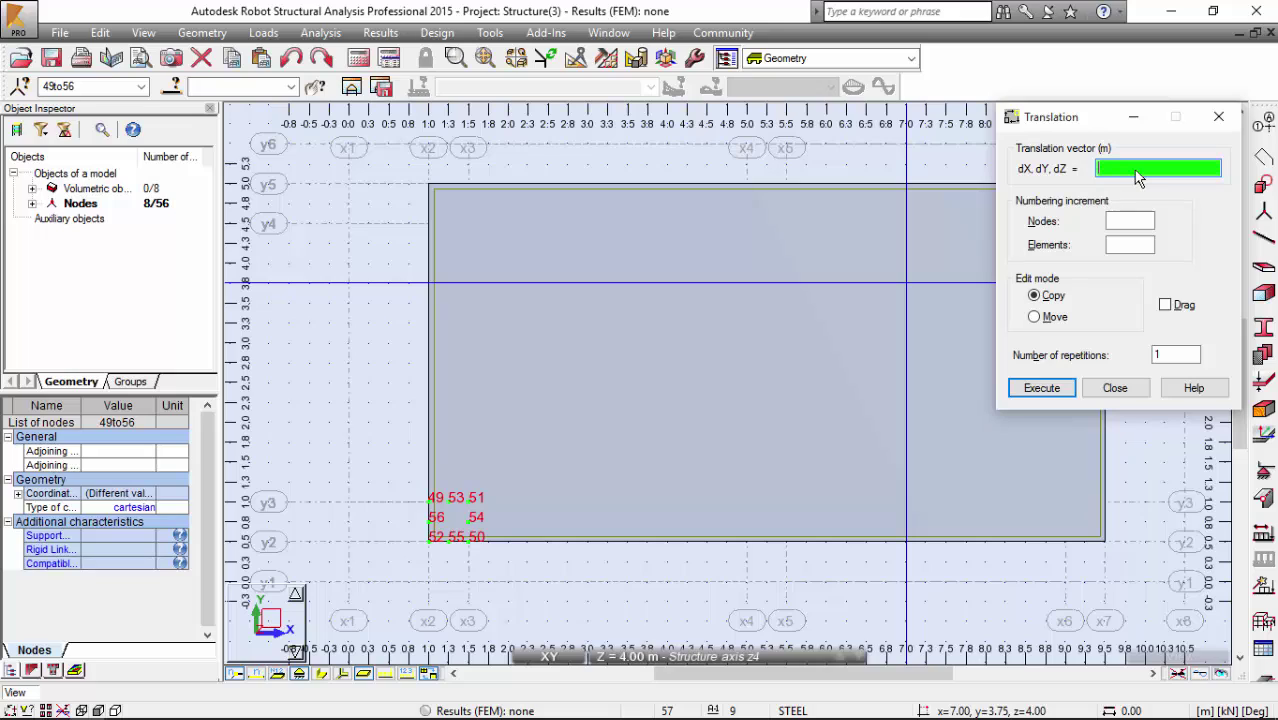
{"action": "key", "text": "Tab"}
{"action": "key", "text": "Tab"}
{"action": "key", "text": "Tab"}
{"action": "key", "text": "Tab"}
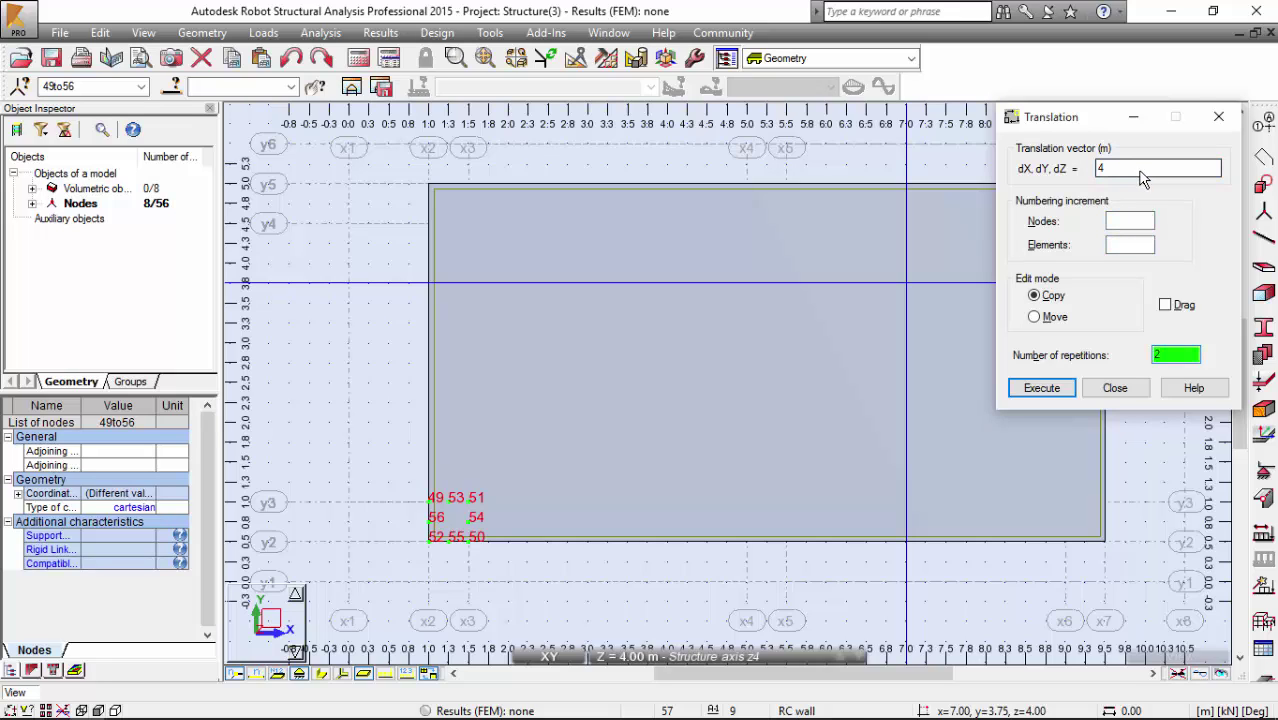
{"action": "type", "text": "2"}
{"action": "left_click", "coordinate": [1062, 389]}
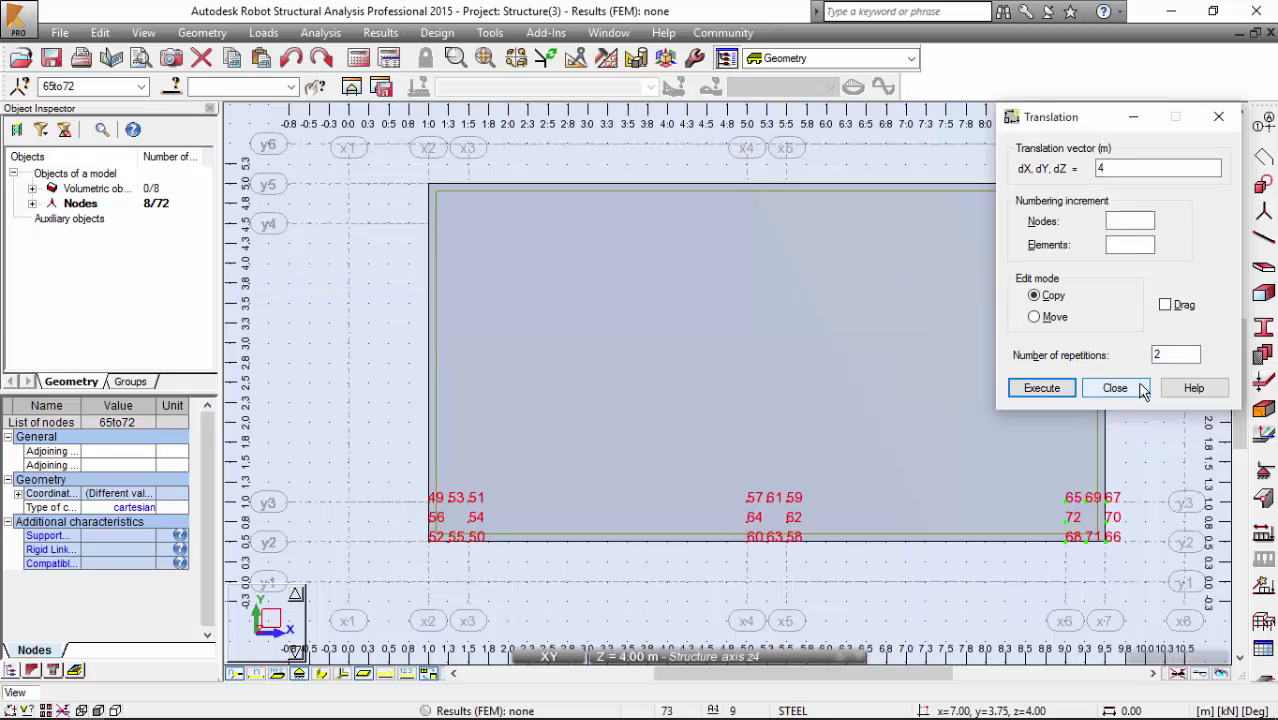
{"action": "left_click", "coordinate": [1115, 390]}
- Select all 24 roof slab nodes and copy them with a horizontal mirror about the plane at 2.75 m
{"action": "left_click_drag", "start_coordinate": [862, 627], "coordinate": [1186, 614]}
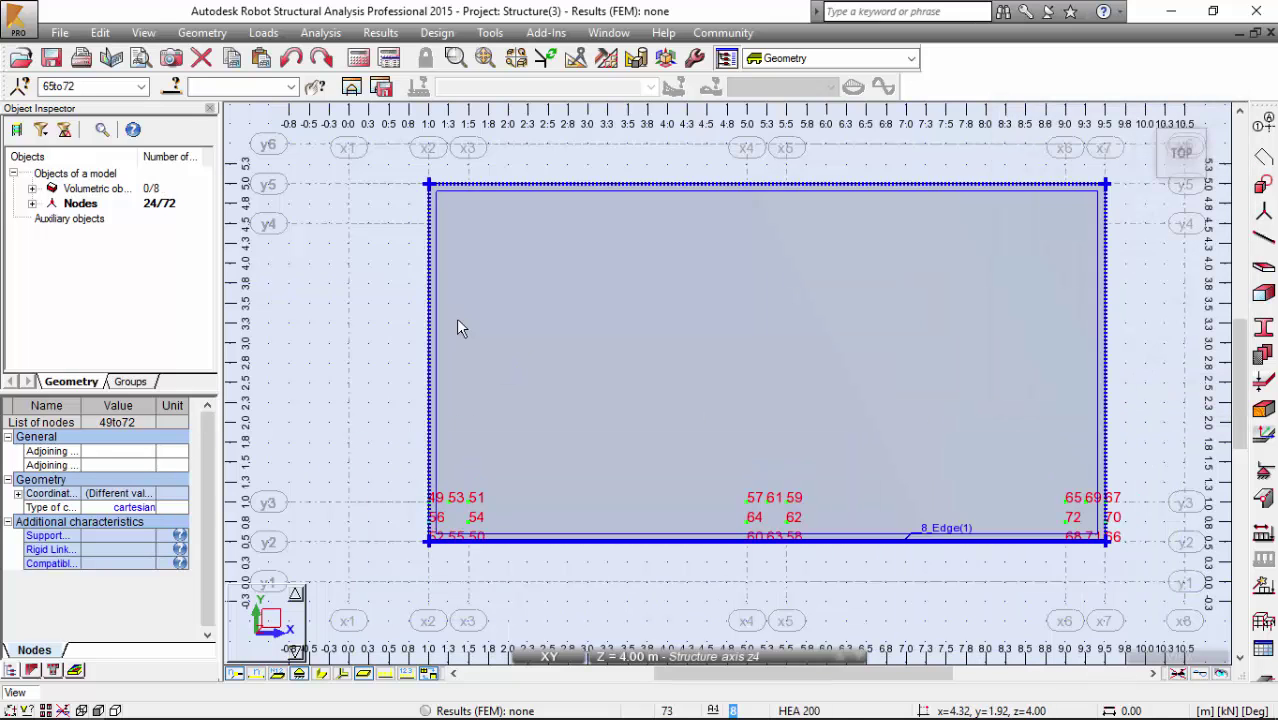
{"action": "left_click", "coordinate": [143, 32]}
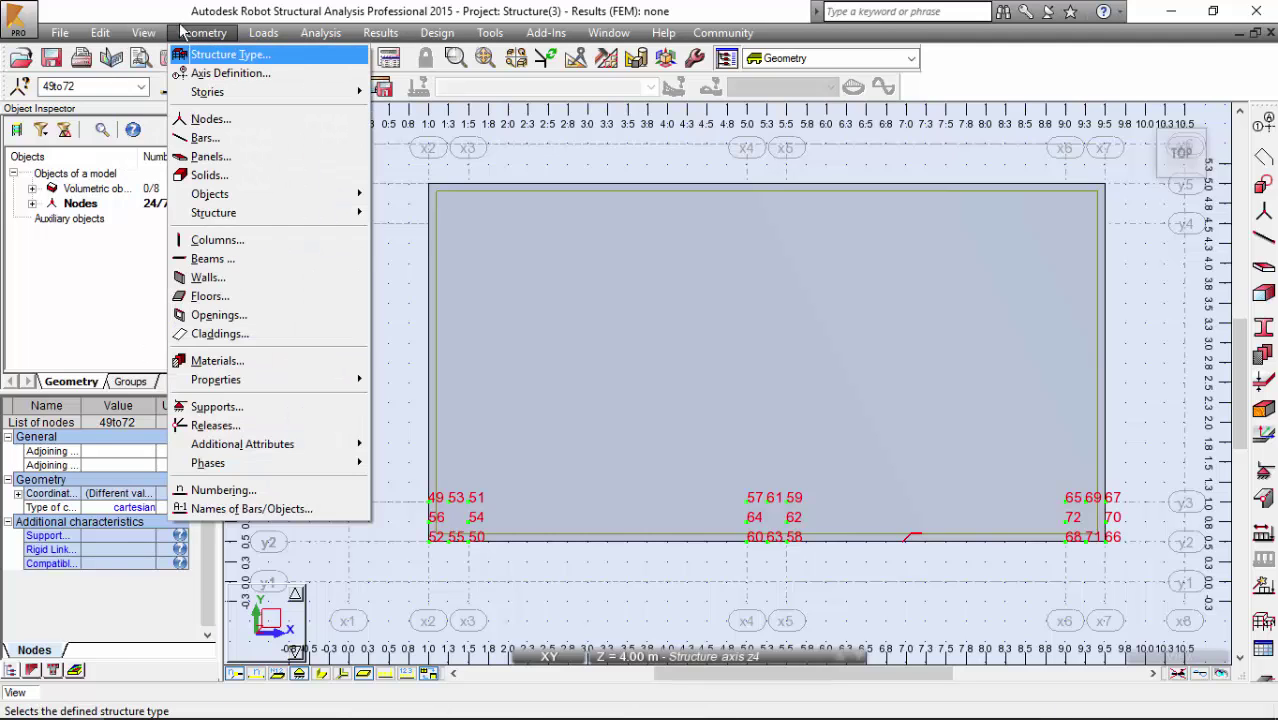
{"action": "mouse_move", "coordinate": [152, 270]}
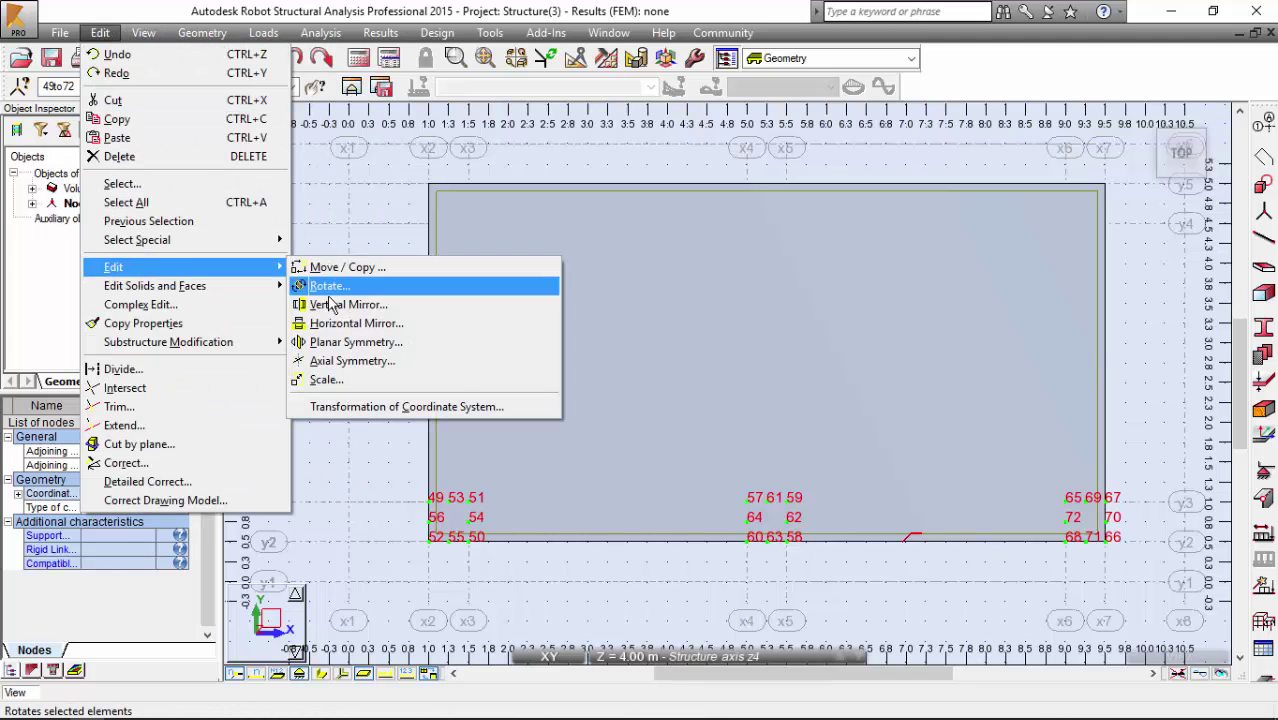
{"action": "left_click", "coordinate": [345, 323]}
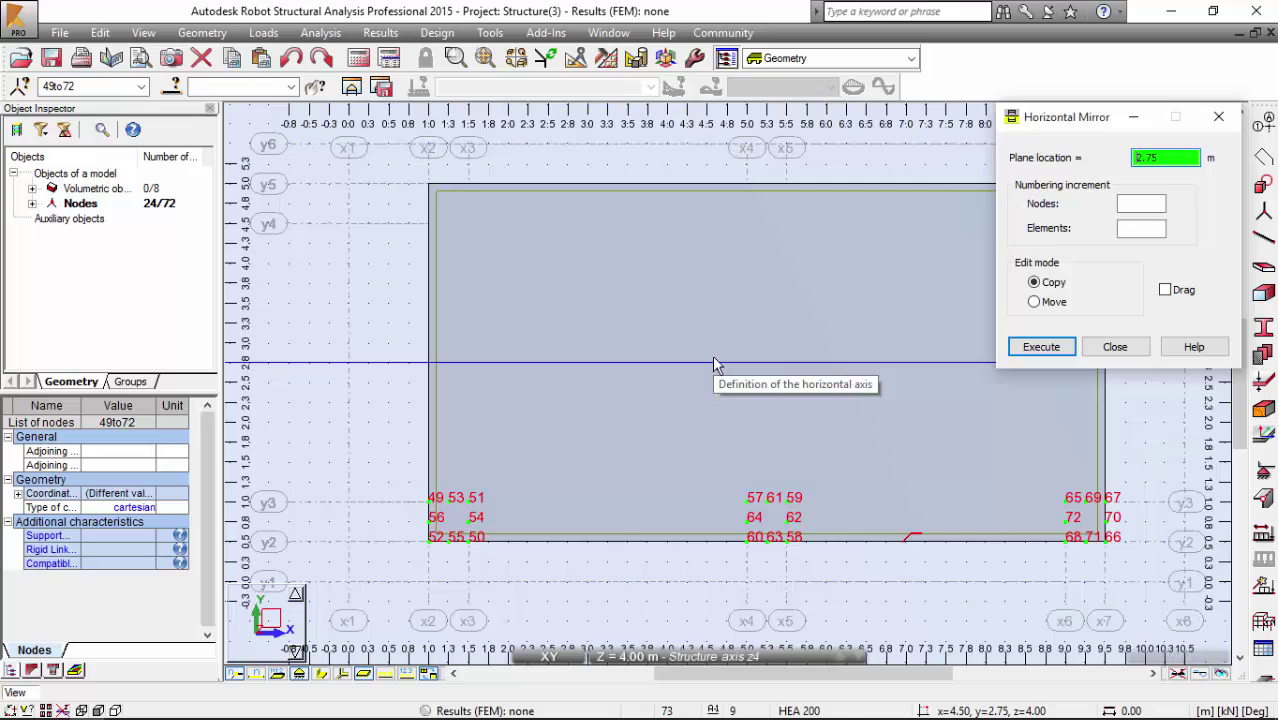
{"action": "key", "text": "Return"}
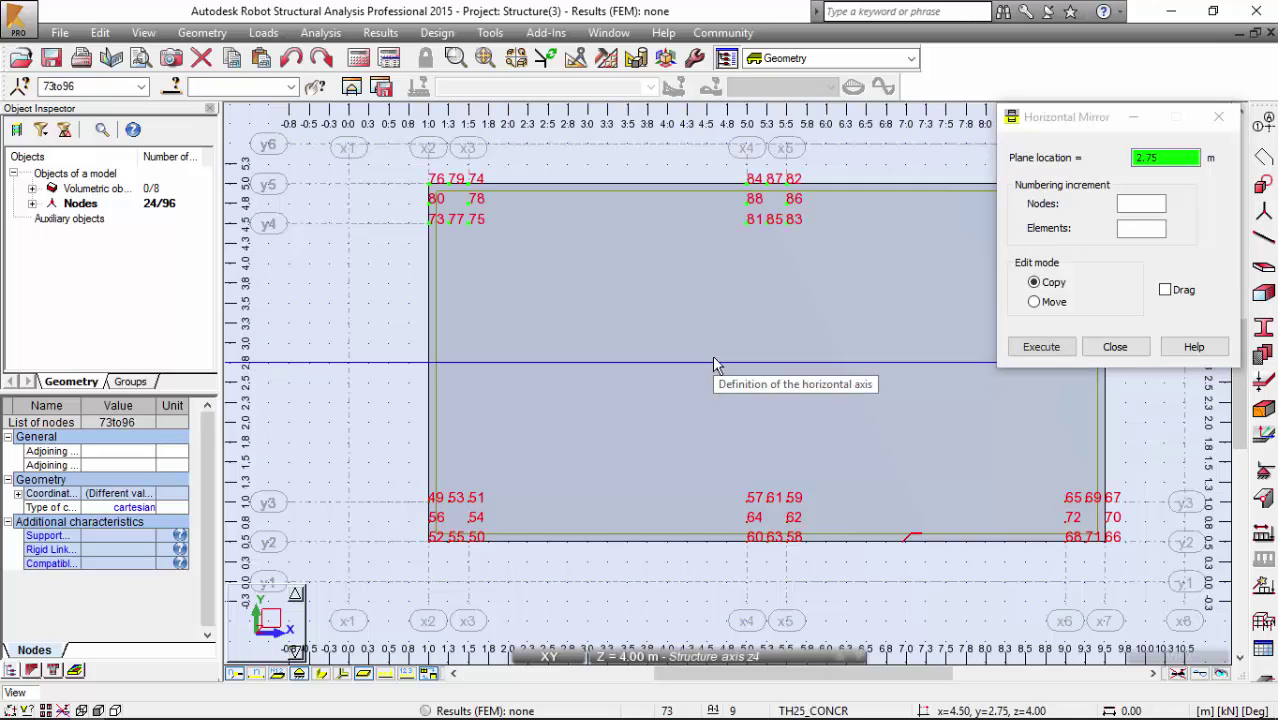
{"action": "left_click", "coordinate": [1108, 349]}
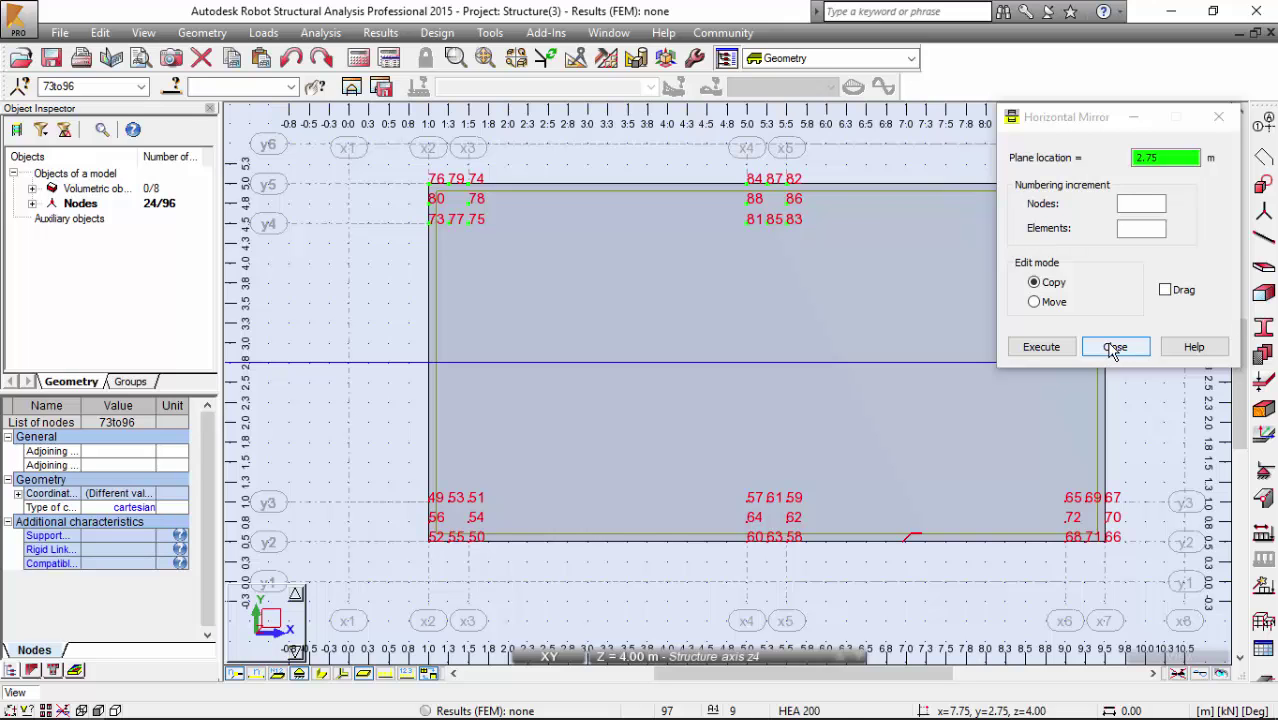
{"action": "left_click", "coordinate": [1113, 347]}
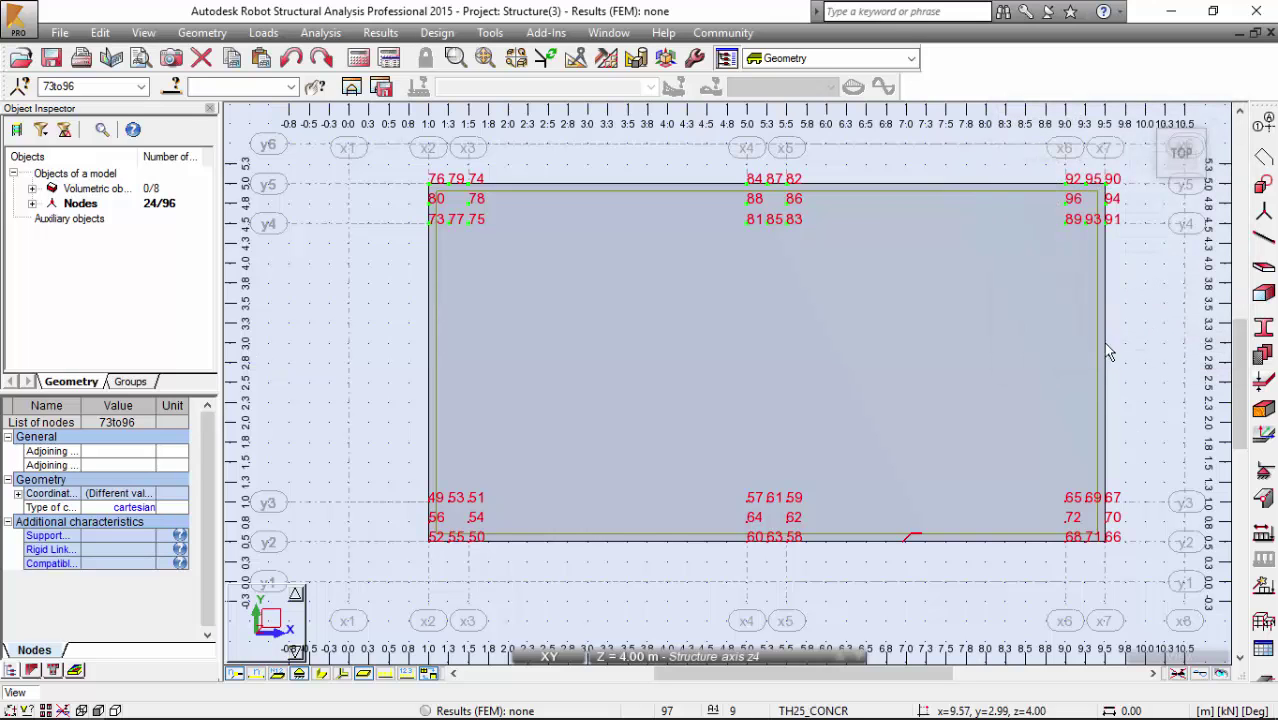
- Start node definition again and add a single node by coordinates, entering 7.25 m for X
{"action": "left_click", "coordinate": [200, 37]}
{"action": "left_click", "coordinate": [200, 118]}
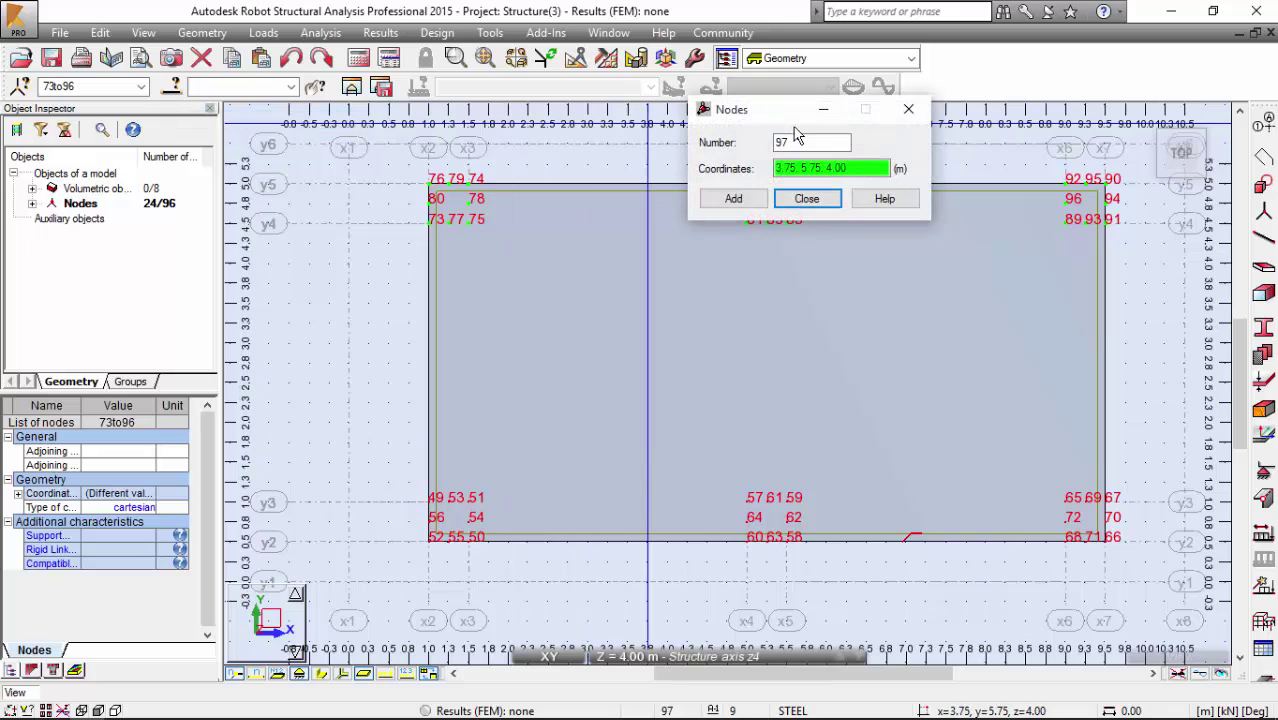
{"action": "left_click_drag", "start_coordinate": [876, 173], "coordinate": [766, 171]}
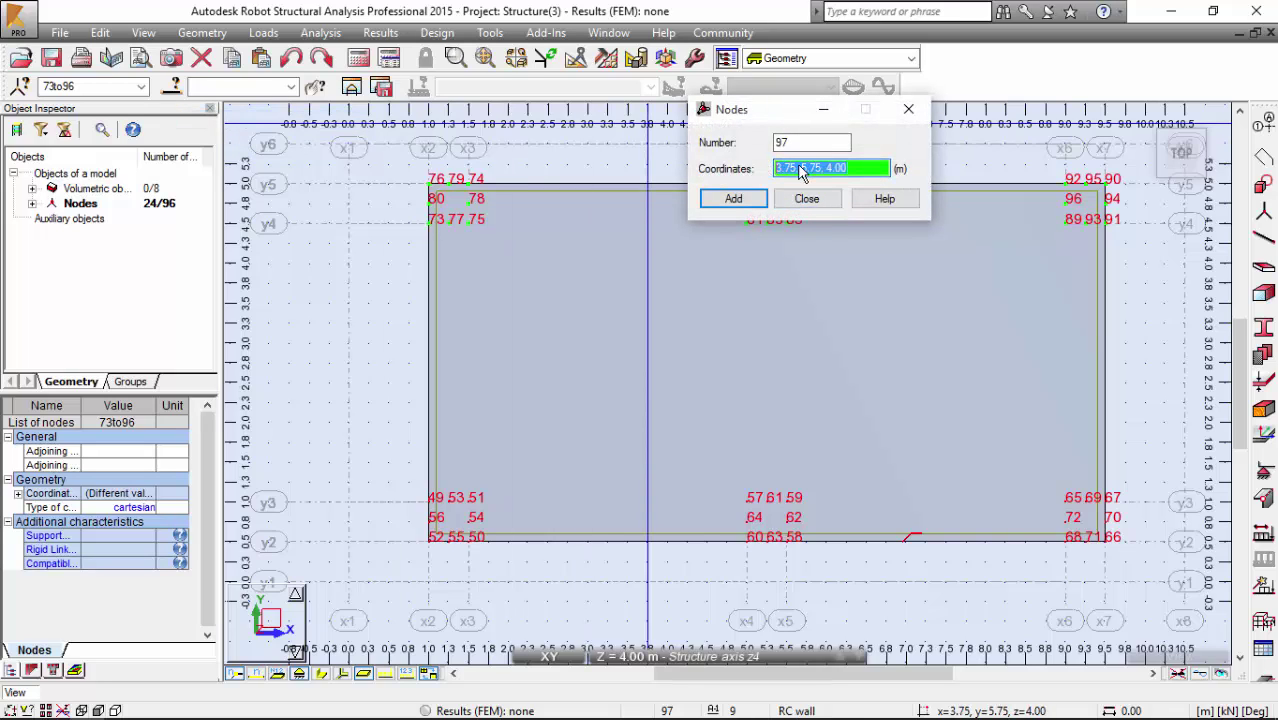
{"action": "type", "text": "7.25, 7"}
{"action": "left_click", "coordinate": [752, 202]}
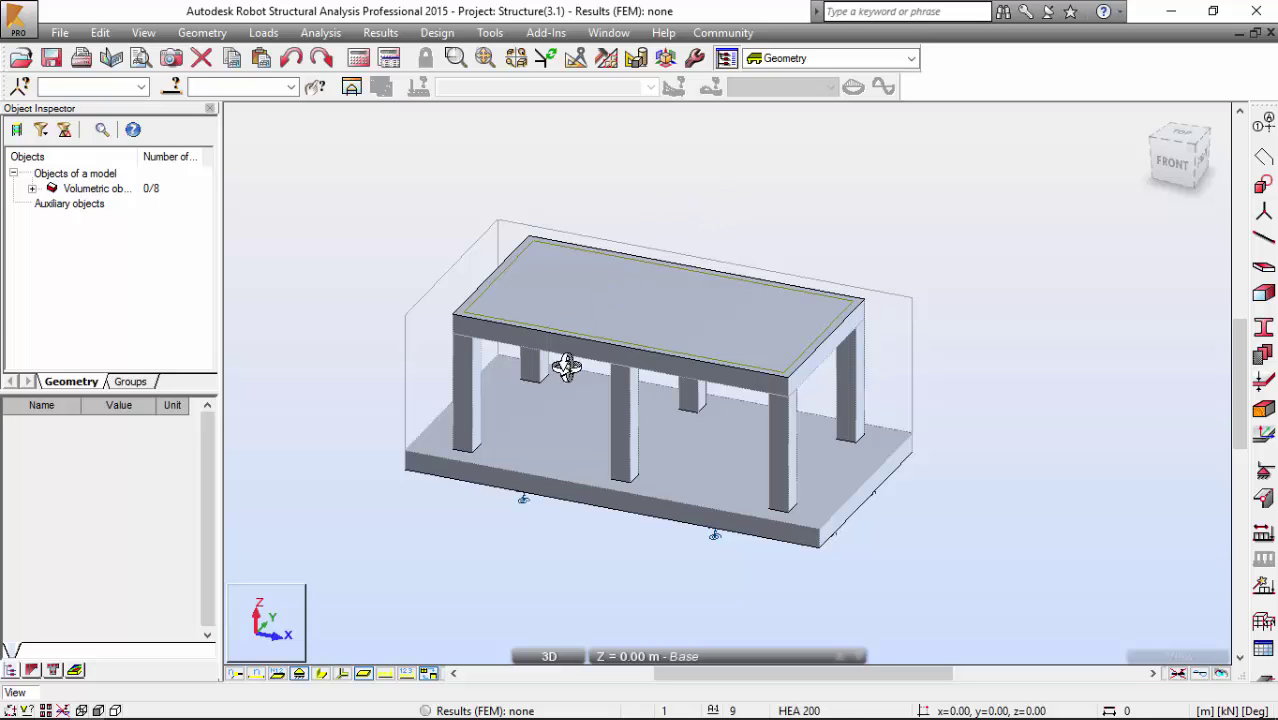
- Select the base slab and the roof slab in the 3D model by their object numbers, 1 and 8
{"action": "scroll", "coordinate": [478, 448], "scroll_direction": "up", "scroll_amount": 3}
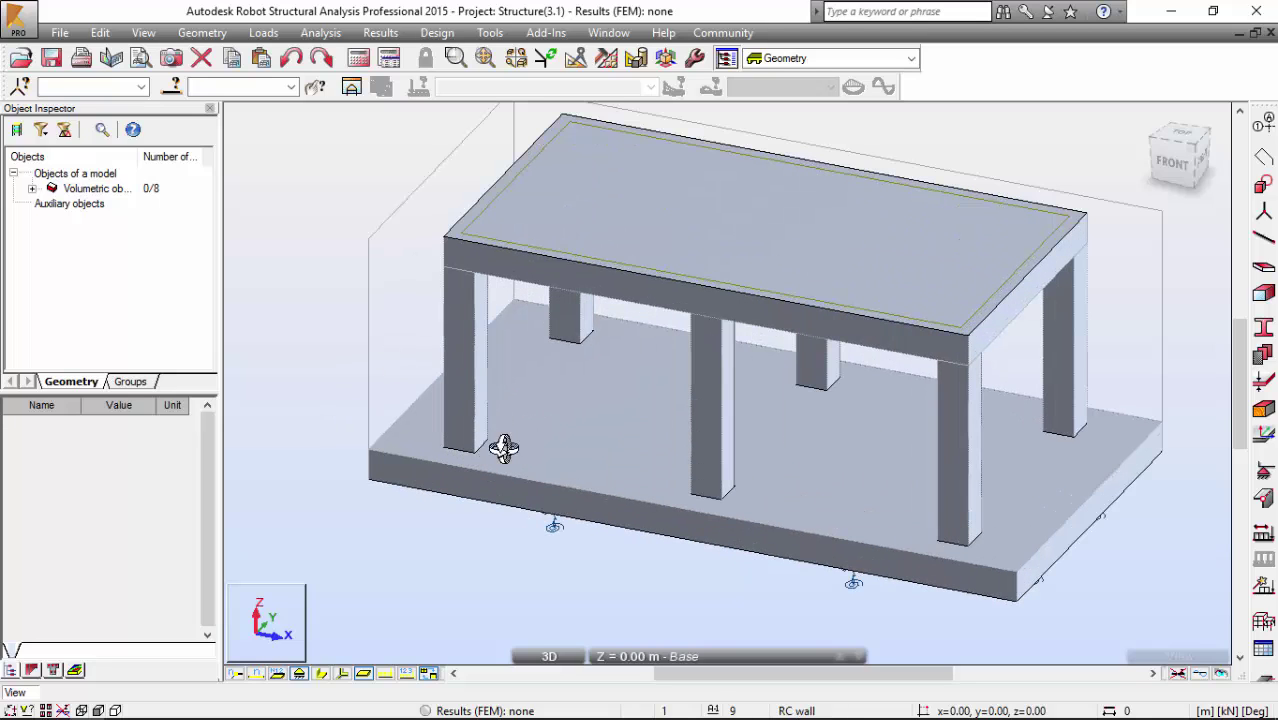
{"action": "middle_click_drag", "start_coordinate": [561, 426], "coordinate": [539, 435]}
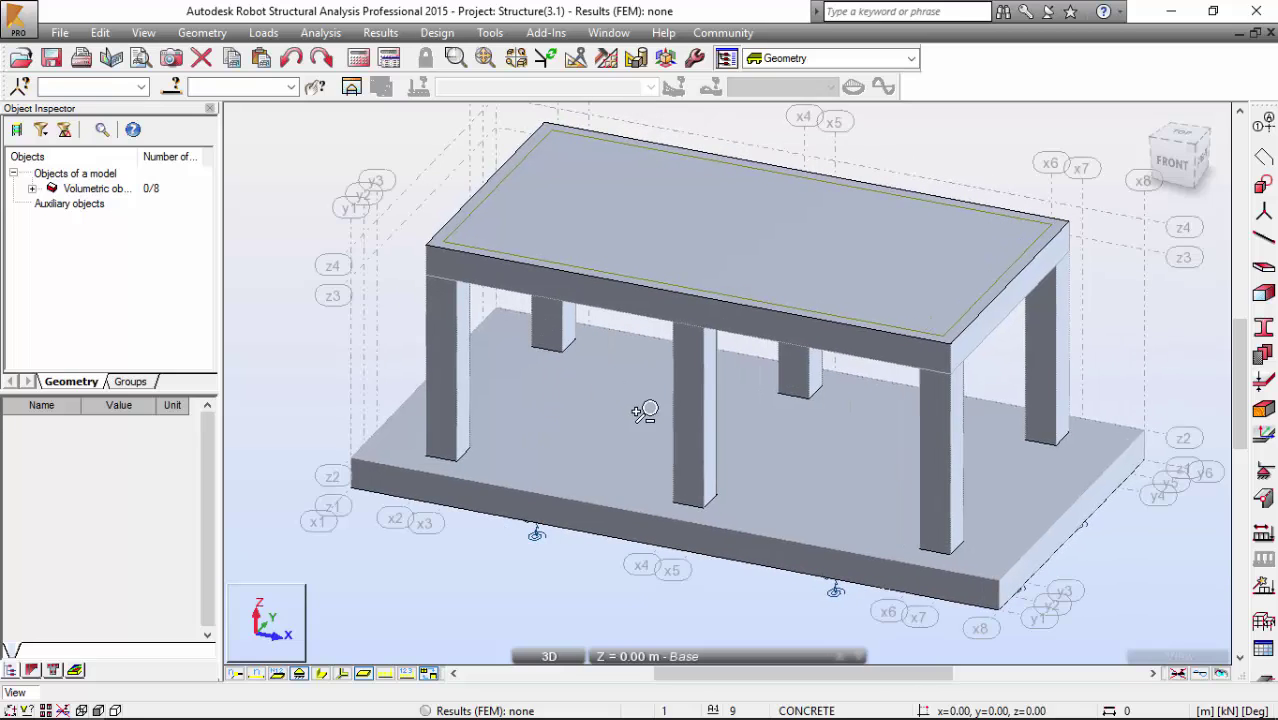
{"action": "middle_click_drag", "start_coordinate": [627, 419], "coordinate": [581, 435]}
{"action": "scroll", "coordinate": [583, 422], "scroll_direction": "down", "scroll_amount": 2}
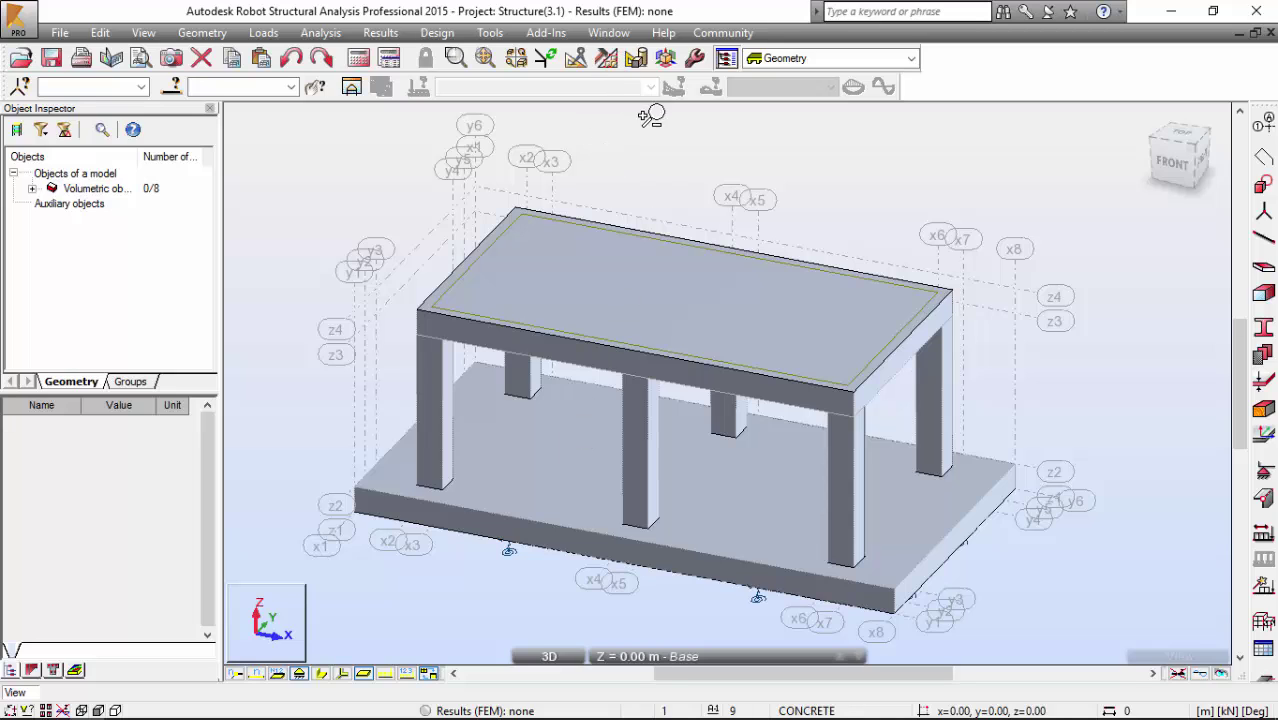
{"action": "middle_click_drag", "start_coordinate": [638, 164], "coordinate": [665, 163]}
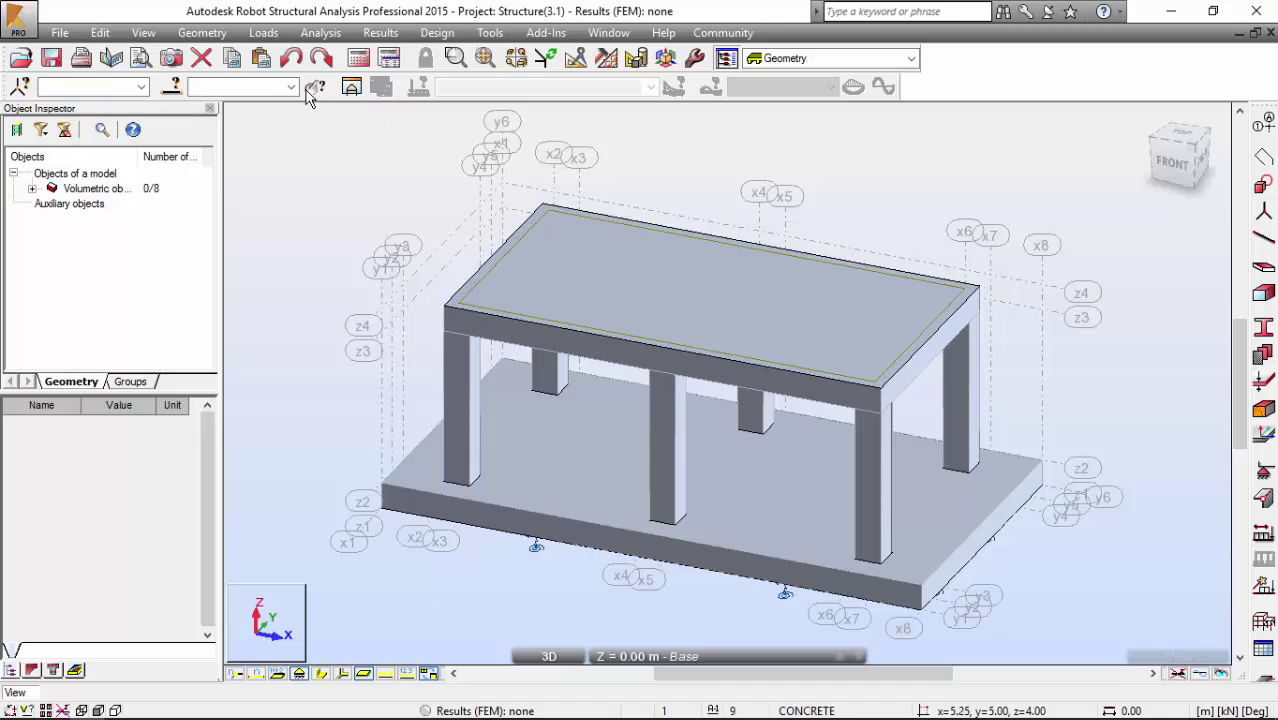
{"action": "left_click", "coordinate": [240, 86]}
{"action": "type", "text": "1"}
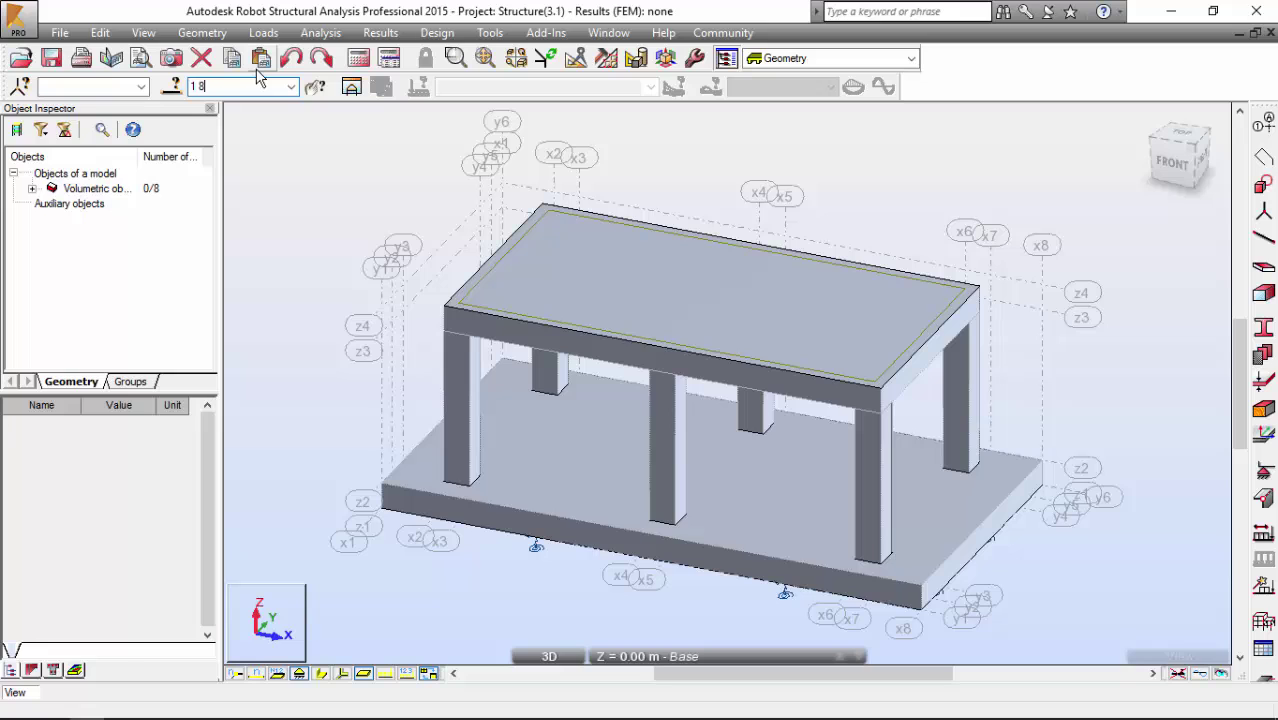
{"action": "type", "text": " 8"}
{"action": "key", "text": "Return"}
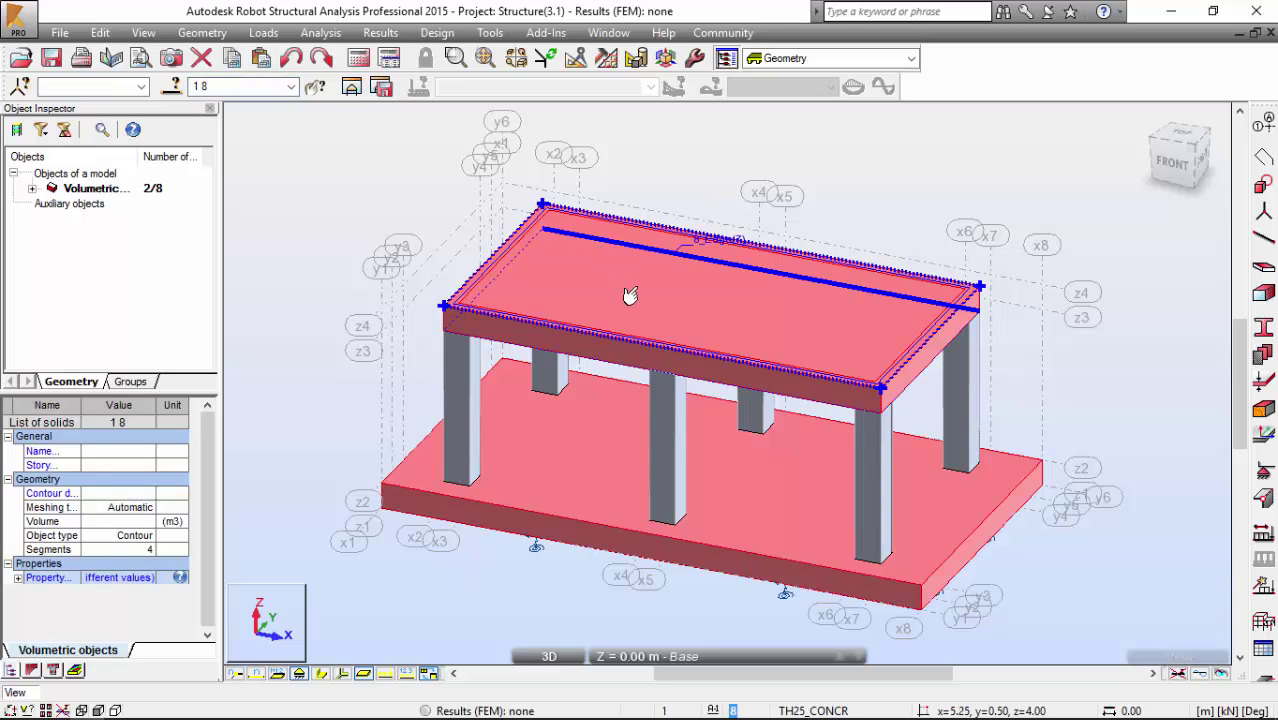
- Set the selected slabs' meshing options to complex mesh generation (Delaunay), with the mesh defined by element size
{"action": "left_click", "coordinate": [615, 68]}
{"action": "left_click", "coordinate": [497, 97]}
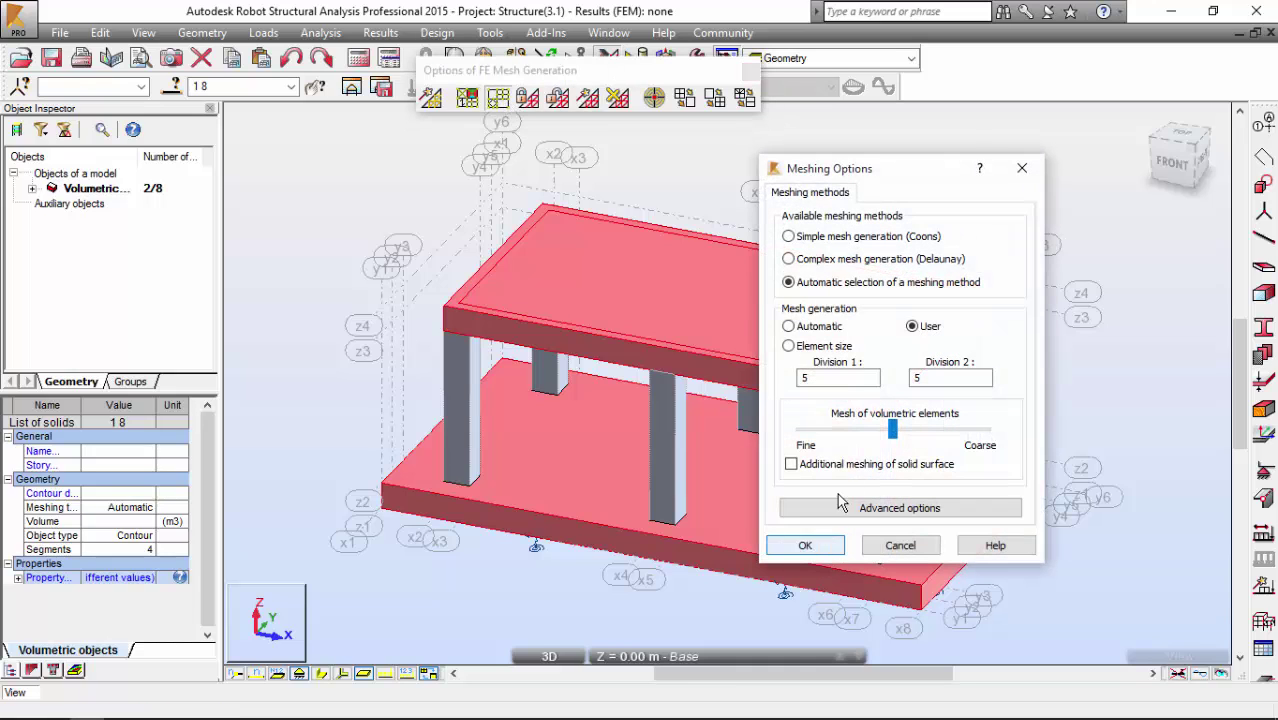
{"action": "left_click", "coordinate": [855, 260]}
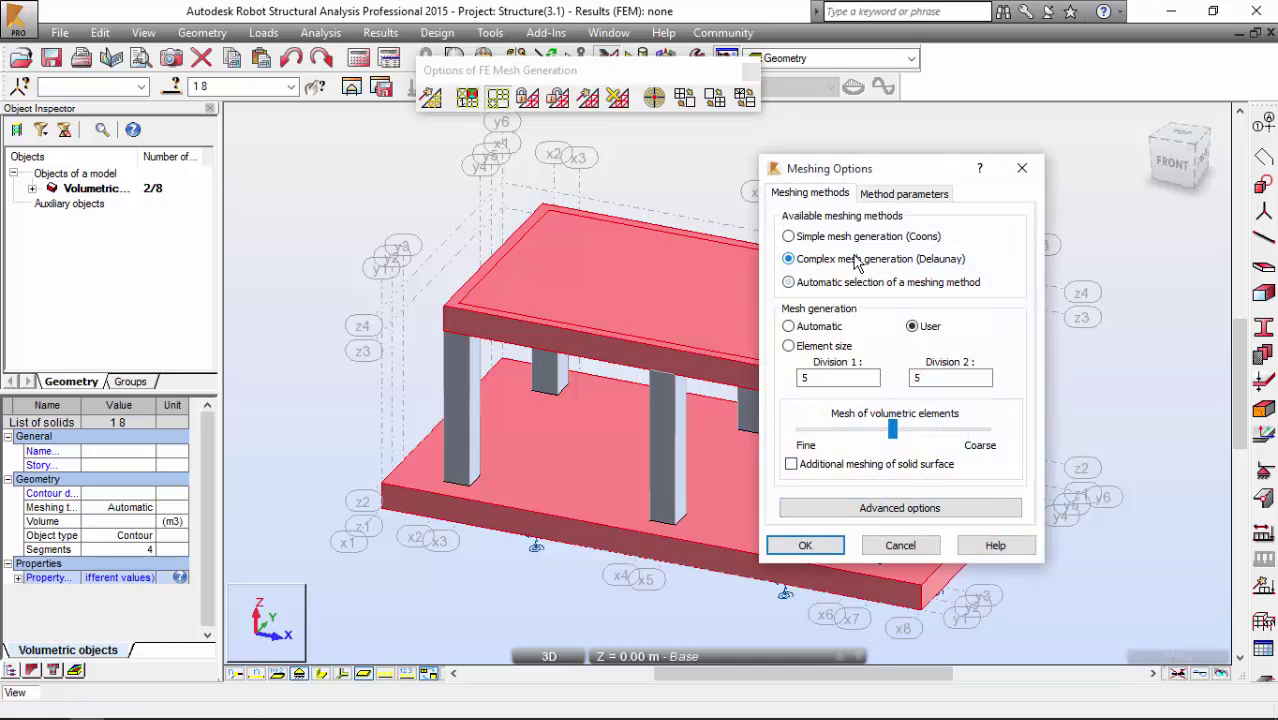
{"action": "left_click", "coordinate": [822, 350]}
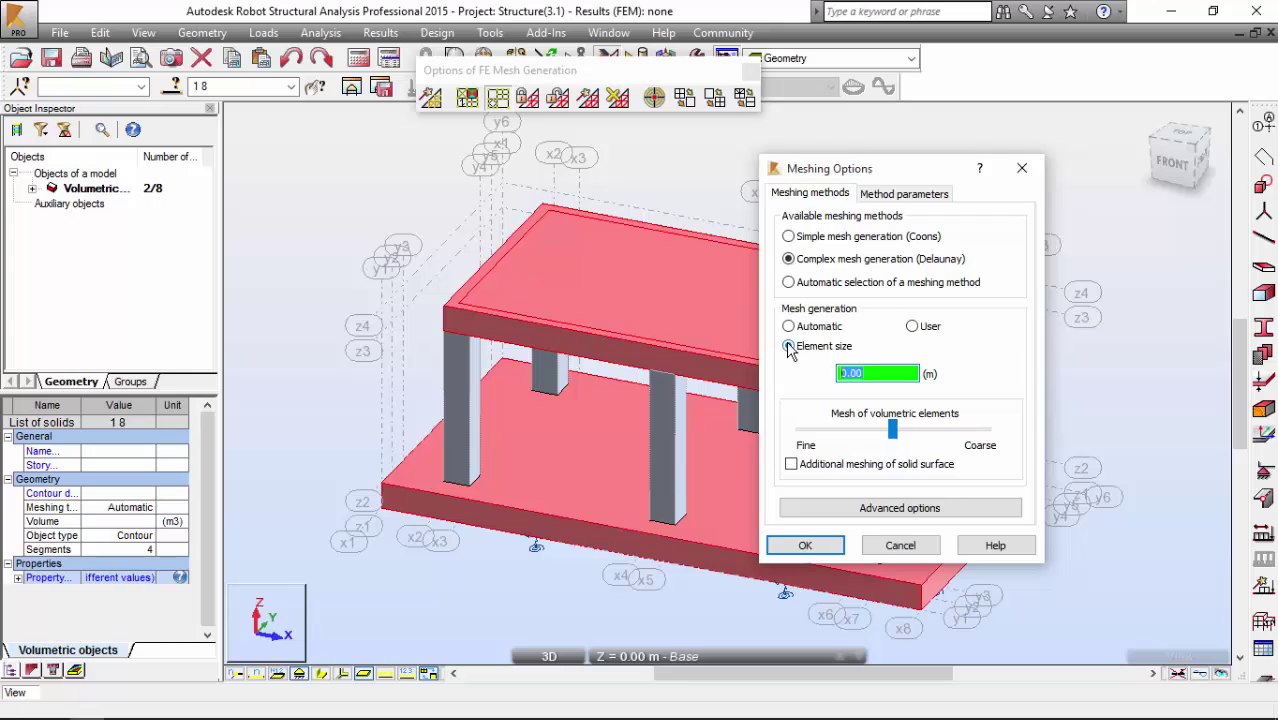
{"action": "left_click", "coordinate": [805, 545]}
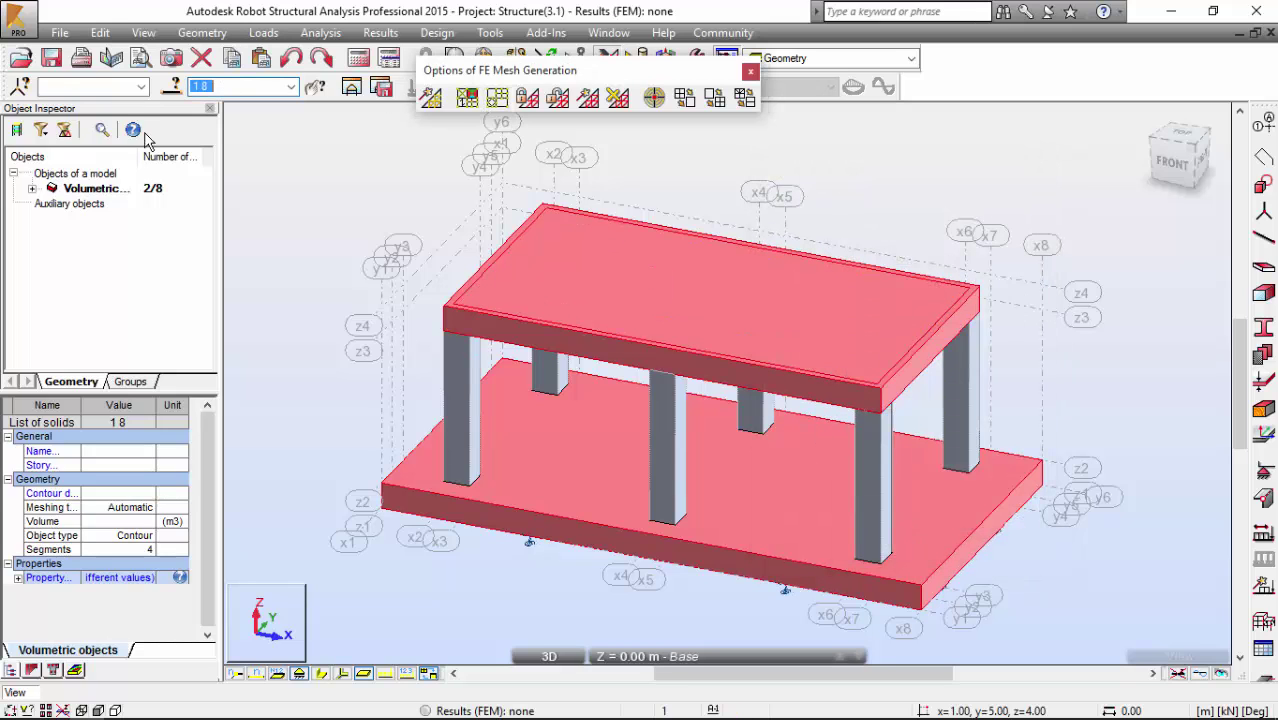
- Select the six columns as objects 2to7, set their meshing to complex (Delaunay) with automatic mesh generation, and clear the selection
{"action": "type", "text": "2to7"}
{"action": "key", "text": "Return"}
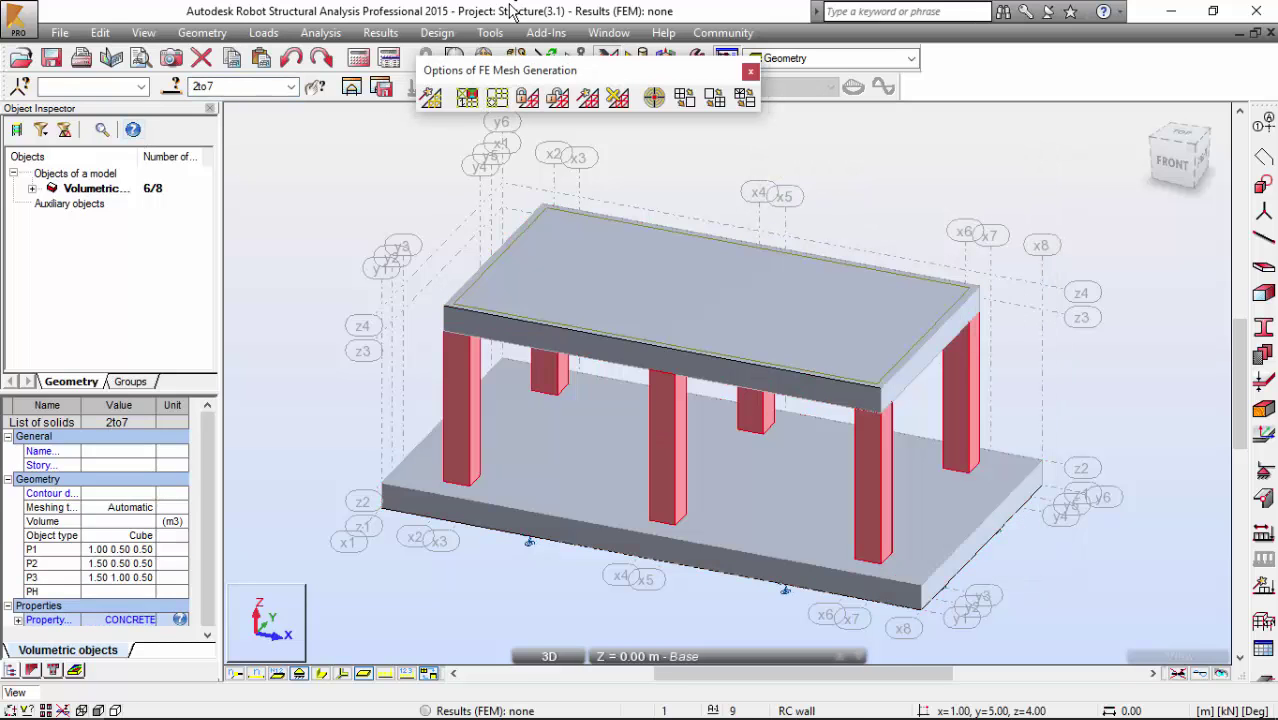
{"action": "left_click", "coordinate": [497, 97]}
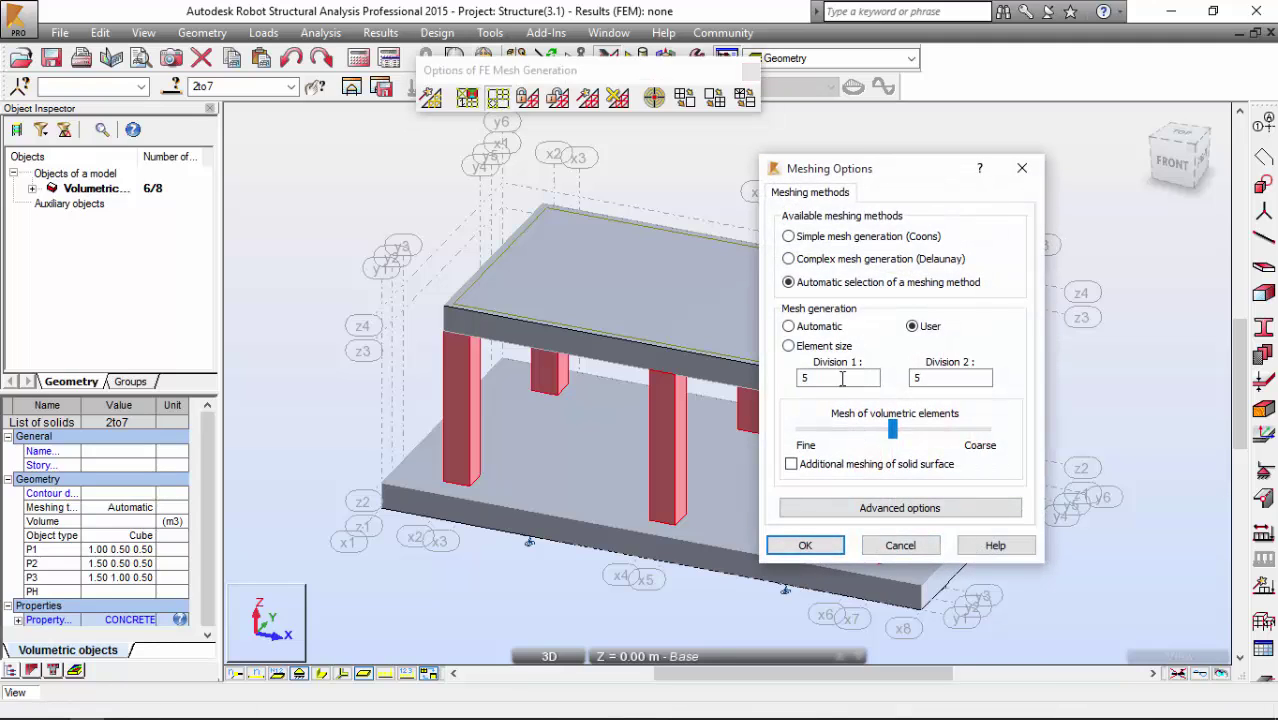
{"action": "left_click", "coordinate": [836, 262]}
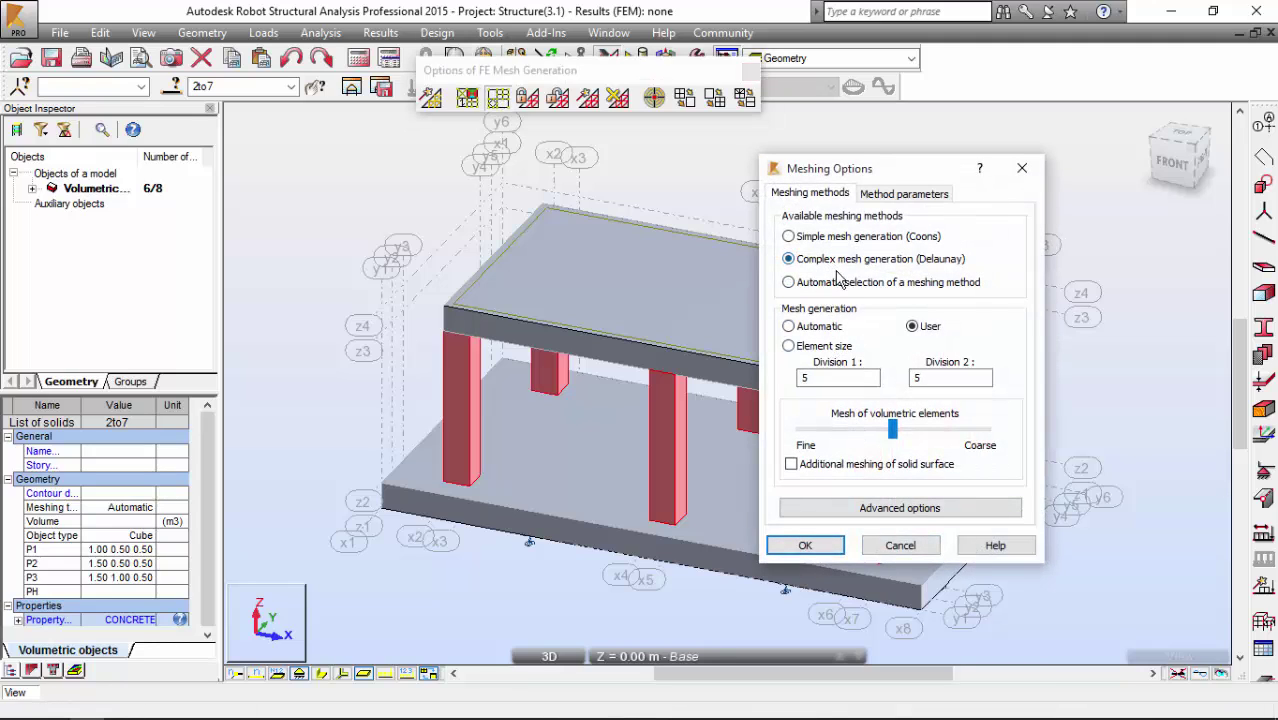
{"action": "left_click", "coordinate": [789, 326]}
{"action": "double_click", "coordinate": [852, 372]}
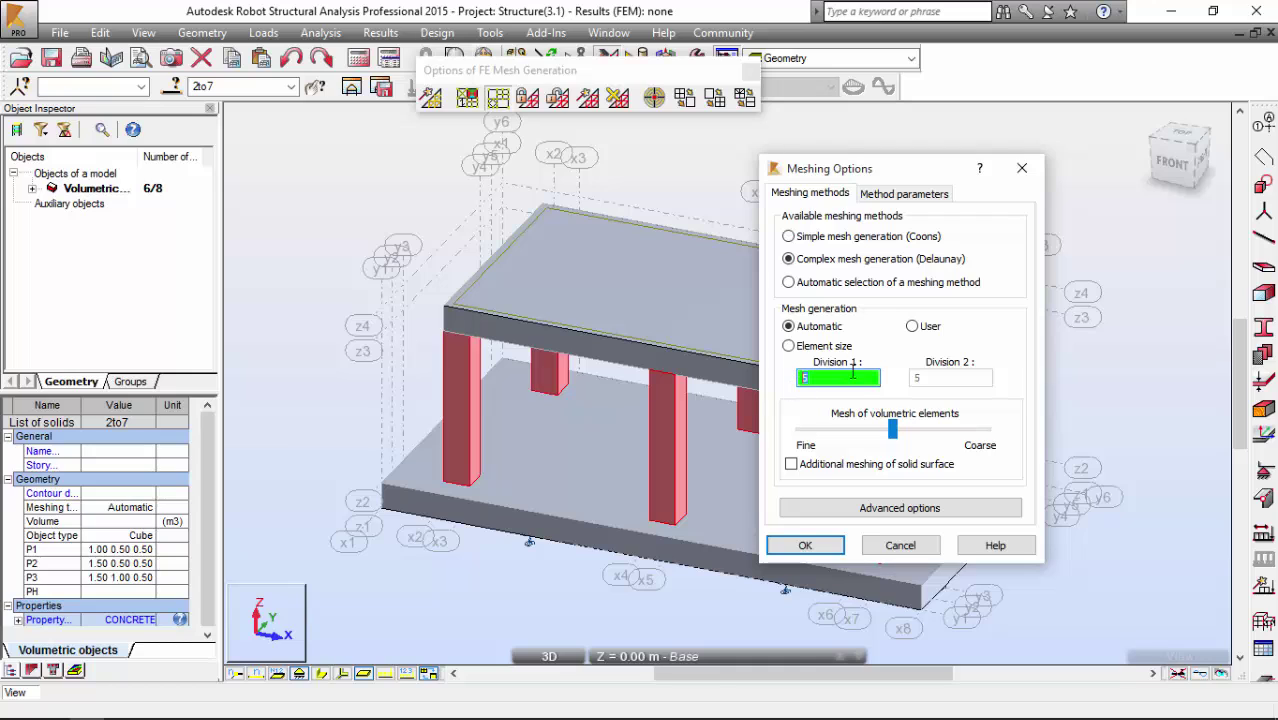
{"action": "left_click", "coordinate": [812, 544]}
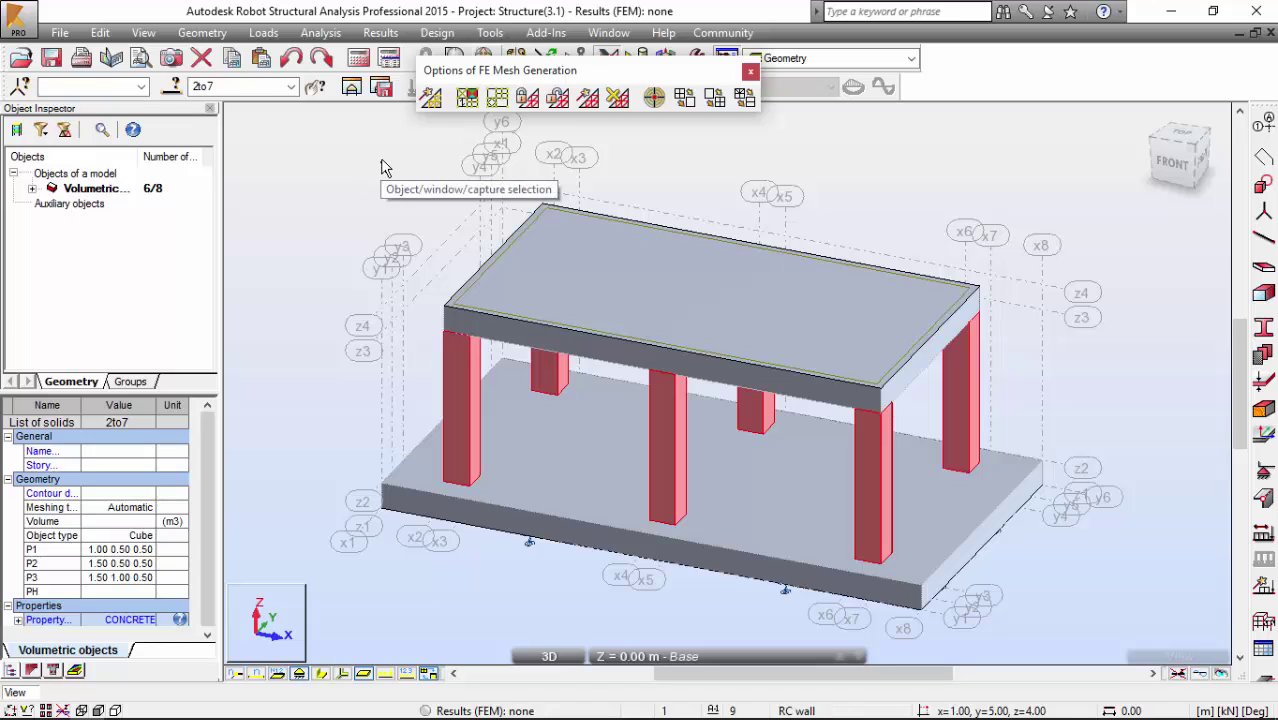
{"action": "left_click", "coordinate": [385, 163]}
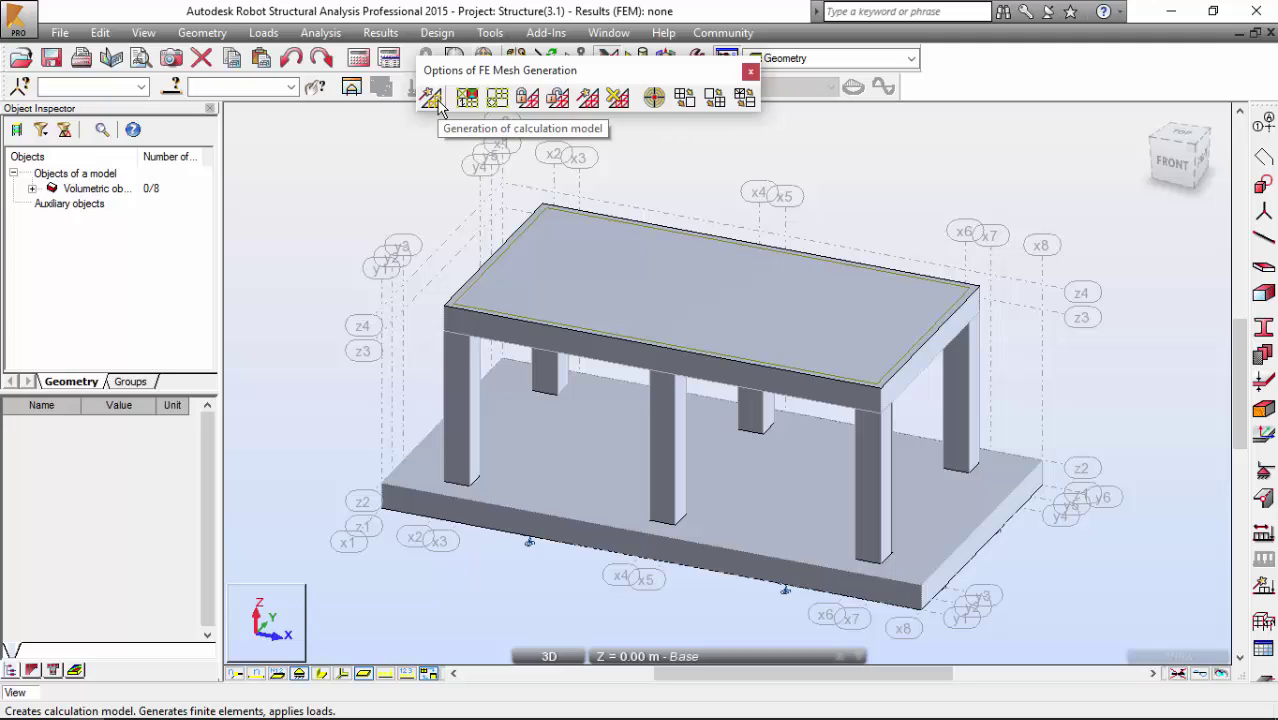
{"action": "left_click", "coordinate": [320, 32]}
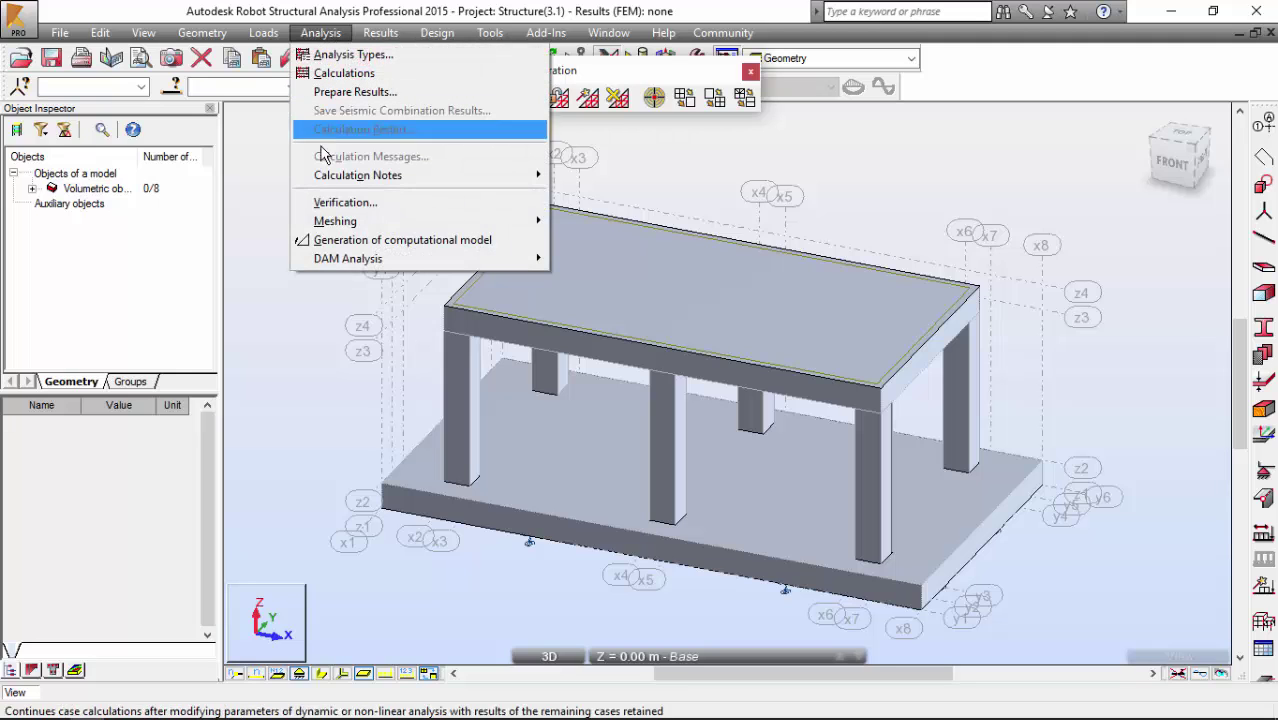
{"action": "left_click", "coordinate": [266, 175]}
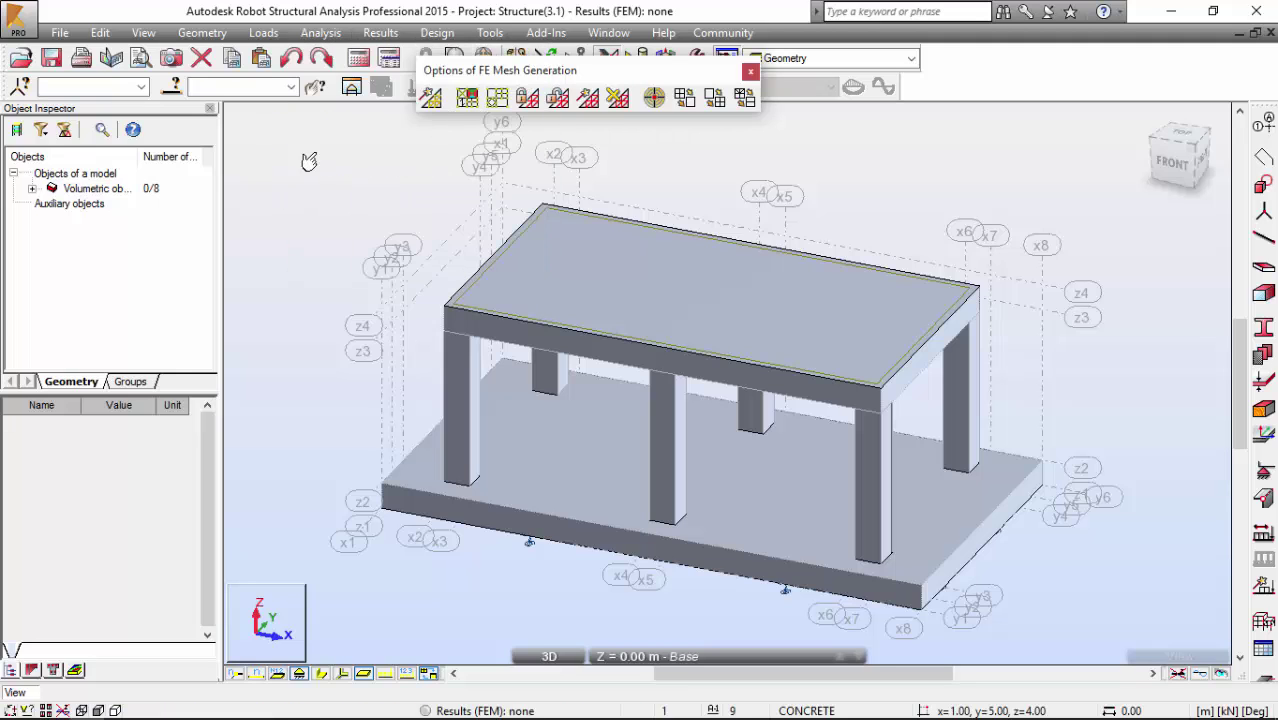
- Generate the finite element mesh and highlight the model parts tied to the "Incoherent mesh on edges" message
{"action": "left_click", "coordinate": [432, 100]}
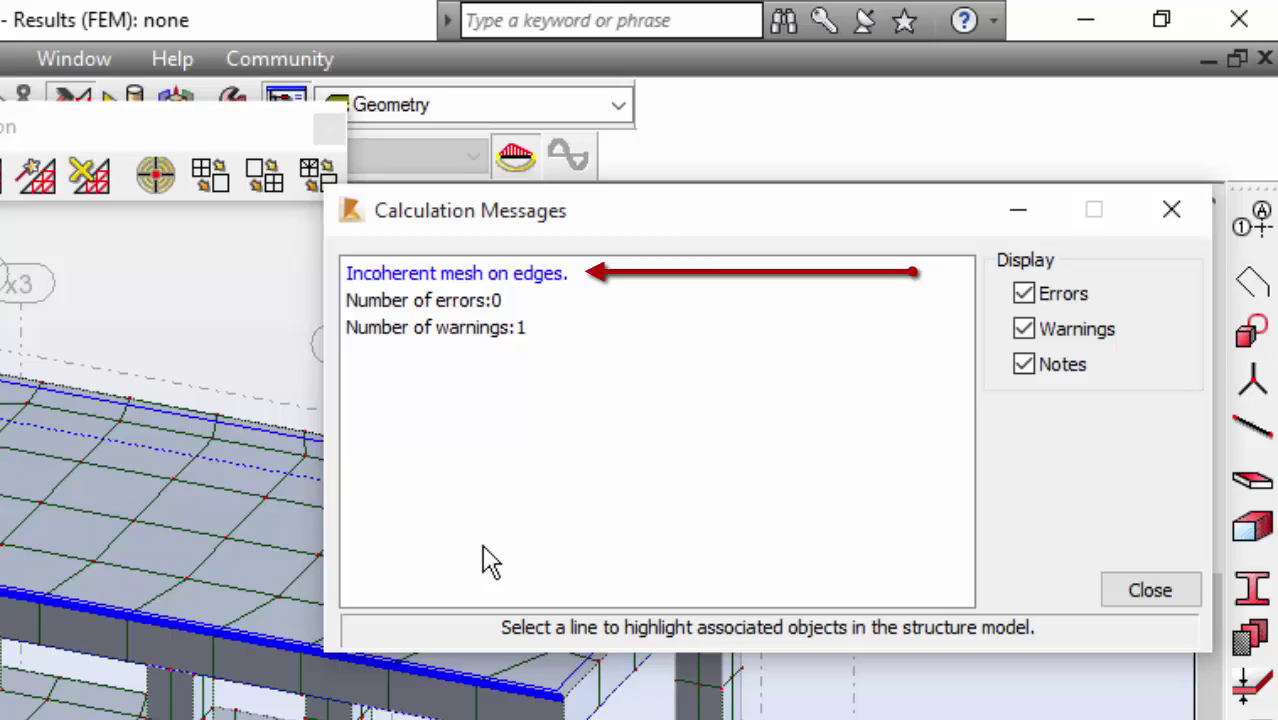
{"action": "left_click", "coordinate": [420, 276]}
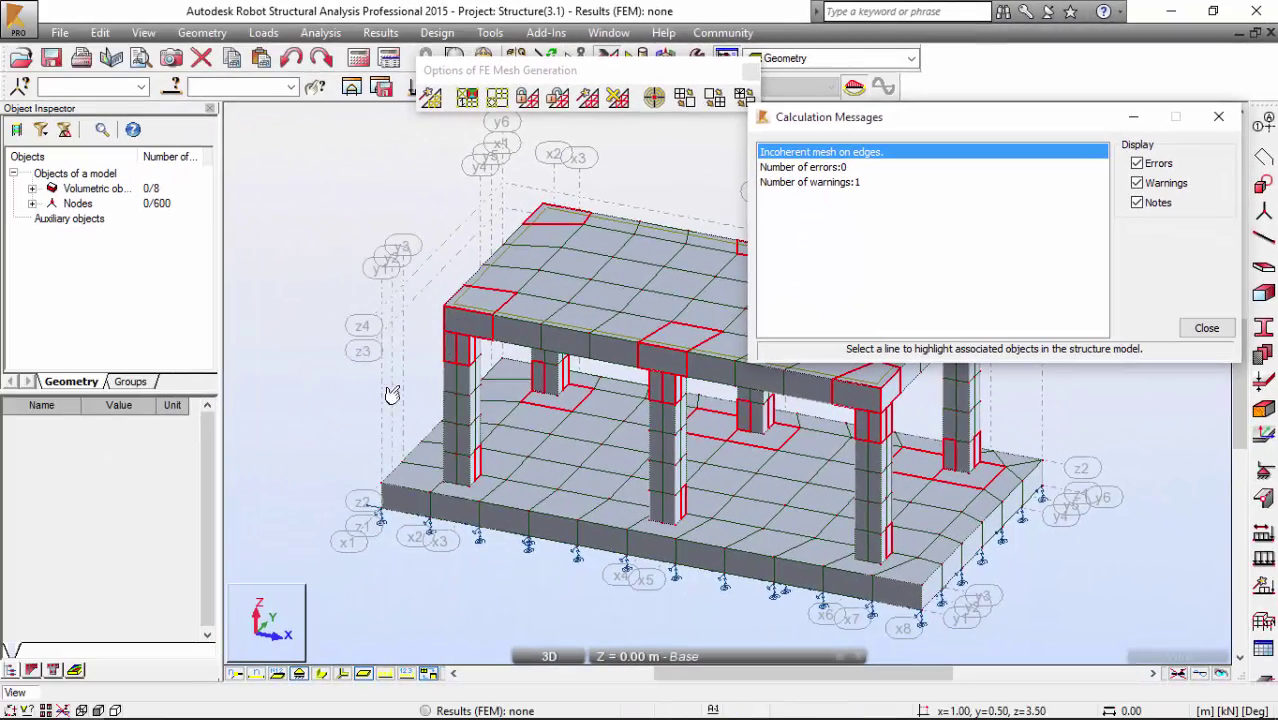
{"action": "middle_click_drag", "start_coordinate": [147, 563], "coordinate": [419, 480], "text": "shift"}
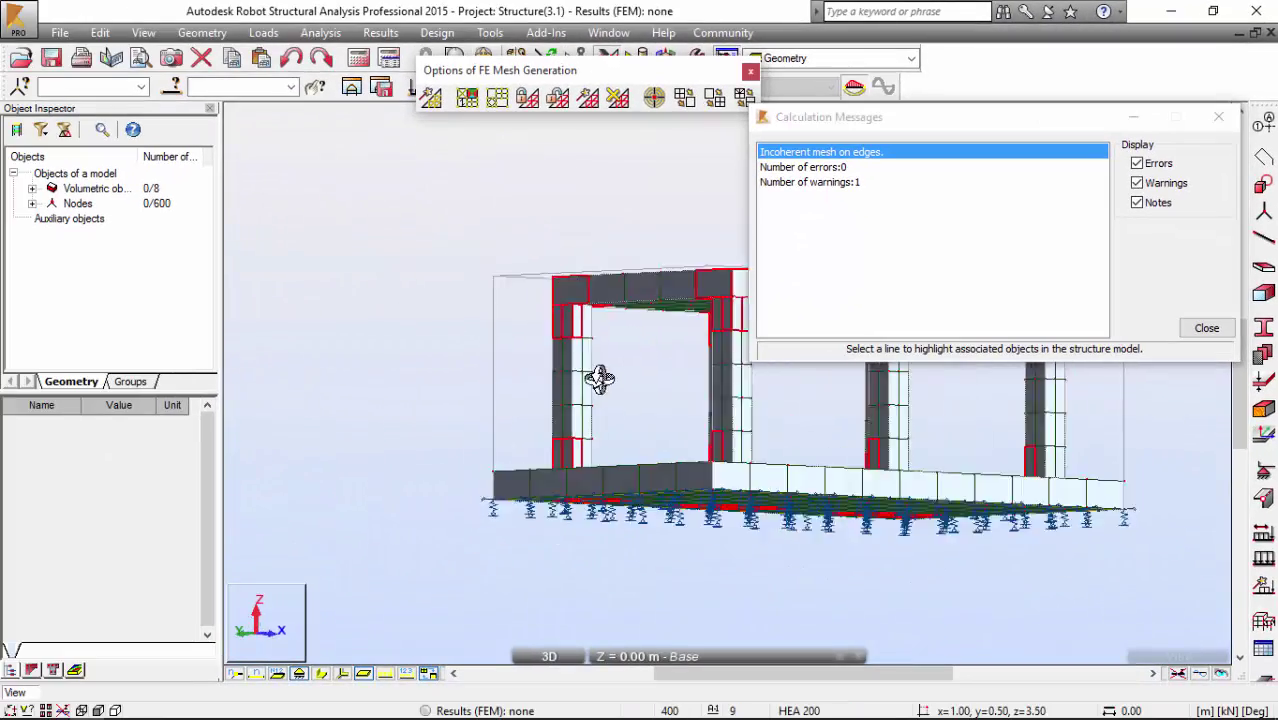
{"action": "middle_click_drag", "start_coordinate": [599, 378], "coordinate": [459, 457], "text": "shift"}
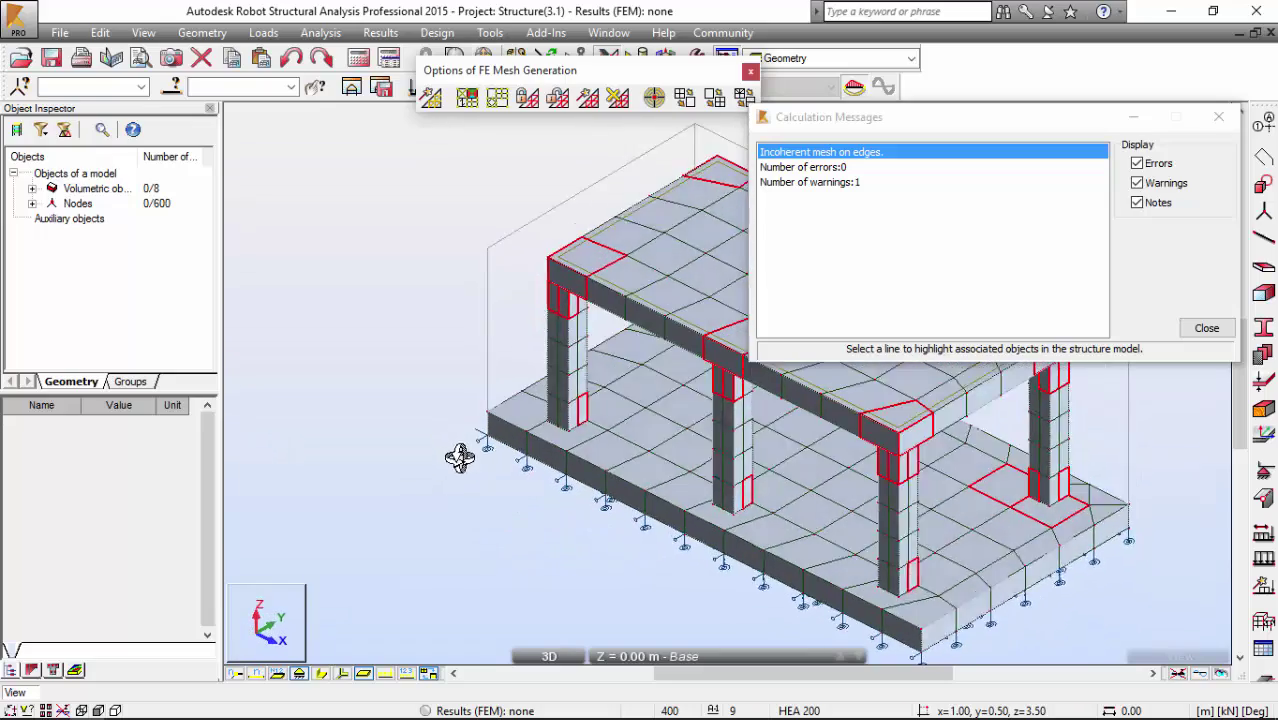
- Examine how the column mesh nodes line up with the slab mesh at a column base and around the roof edges
{"action": "scroll", "coordinate": [610, 470], "scroll_direction": "up", "scroll_amount": 5}
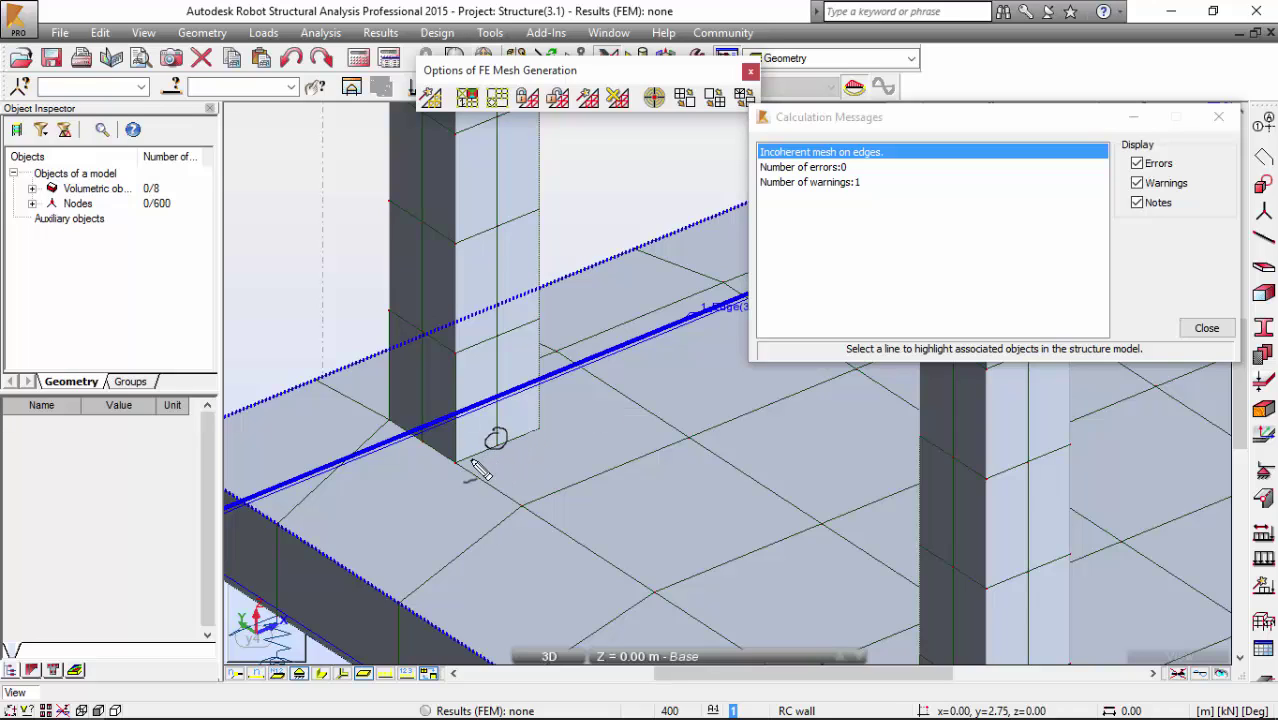
{"action": "mouse_move", "coordinate": [512, 460]}
{"action": "left_mouse_down"}
{"action": "mouse_move", "coordinate": [540, 488]}
{"action": "mouse_move", "coordinate": [577, 480]}
{"action": "left_mouse_up"}
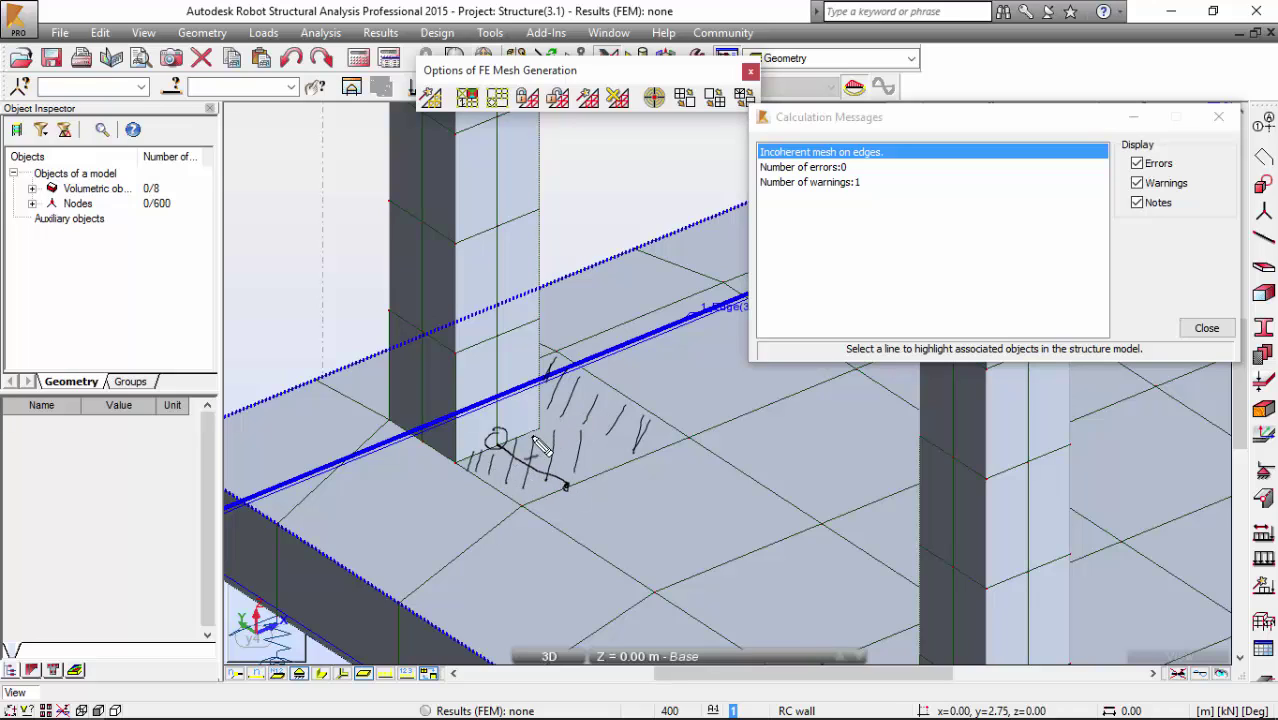
{"action": "left_click_drag", "start_coordinate": [539, 422], "coordinate": [537, 424]}
{"action": "key", "text": "Escape"}
{"action": "scroll", "coordinate": [577, 323], "scroll_direction": "down", "scroll_amount": 3}
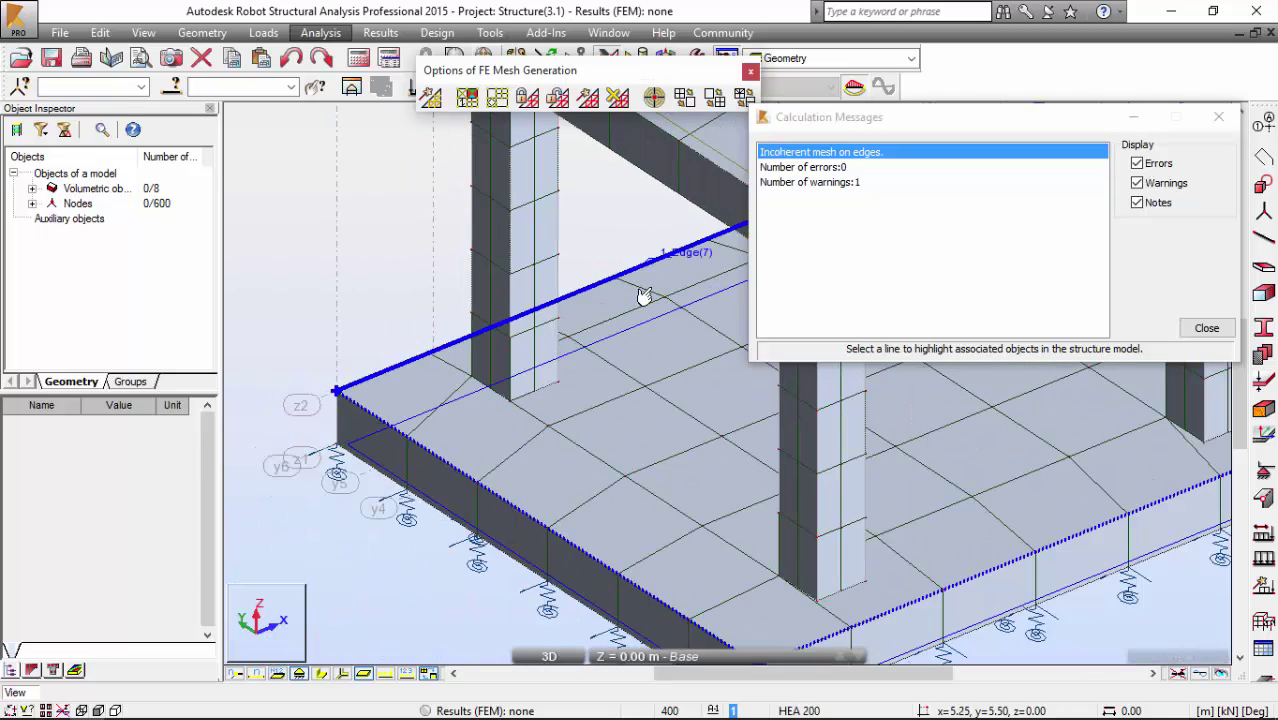
{"action": "scroll", "coordinate": [644, 296], "scroll_direction": "down", "scroll_amount": 1}
{"action": "middle_click_drag", "start_coordinate": [613, 353], "coordinate": [413, 461]}
{"action": "scroll", "coordinate": [413, 461], "scroll_direction": "down", "scroll_amount": 2}
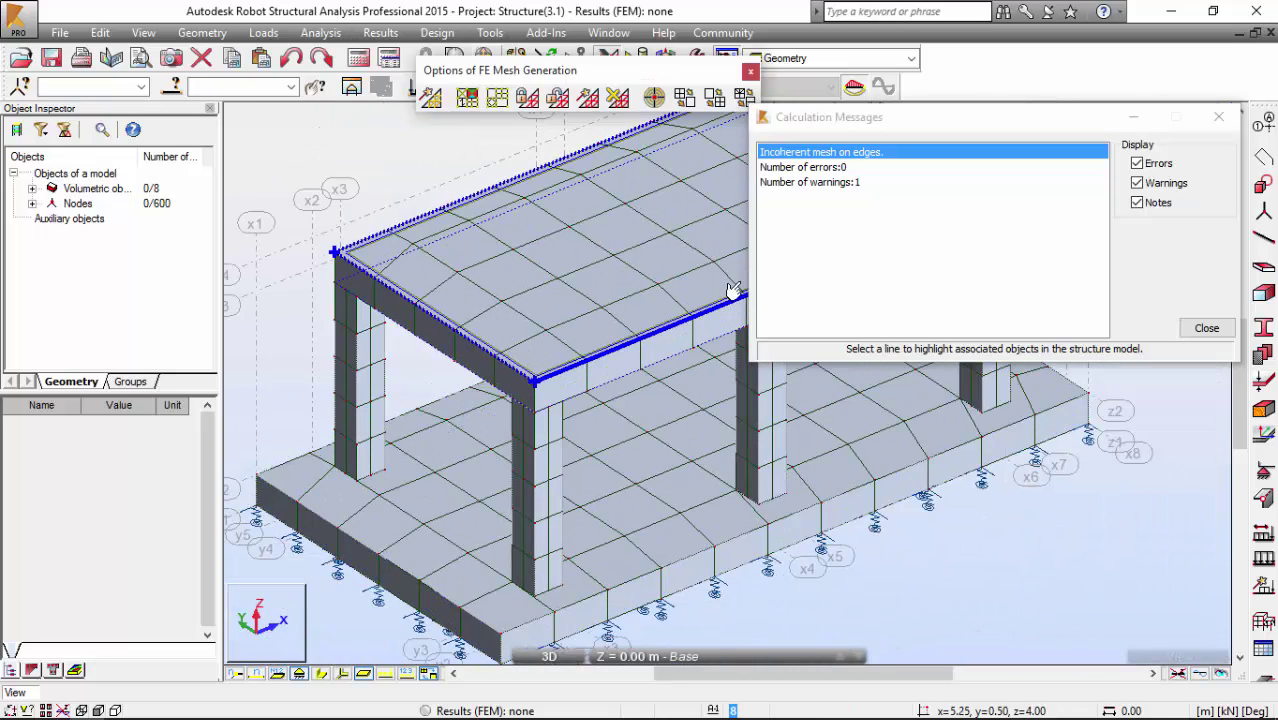
- Highlight the elements affected by the incoherent edge mesh again and check where they lie across the whole structure
{"action": "left_click", "coordinate": [826, 167]}
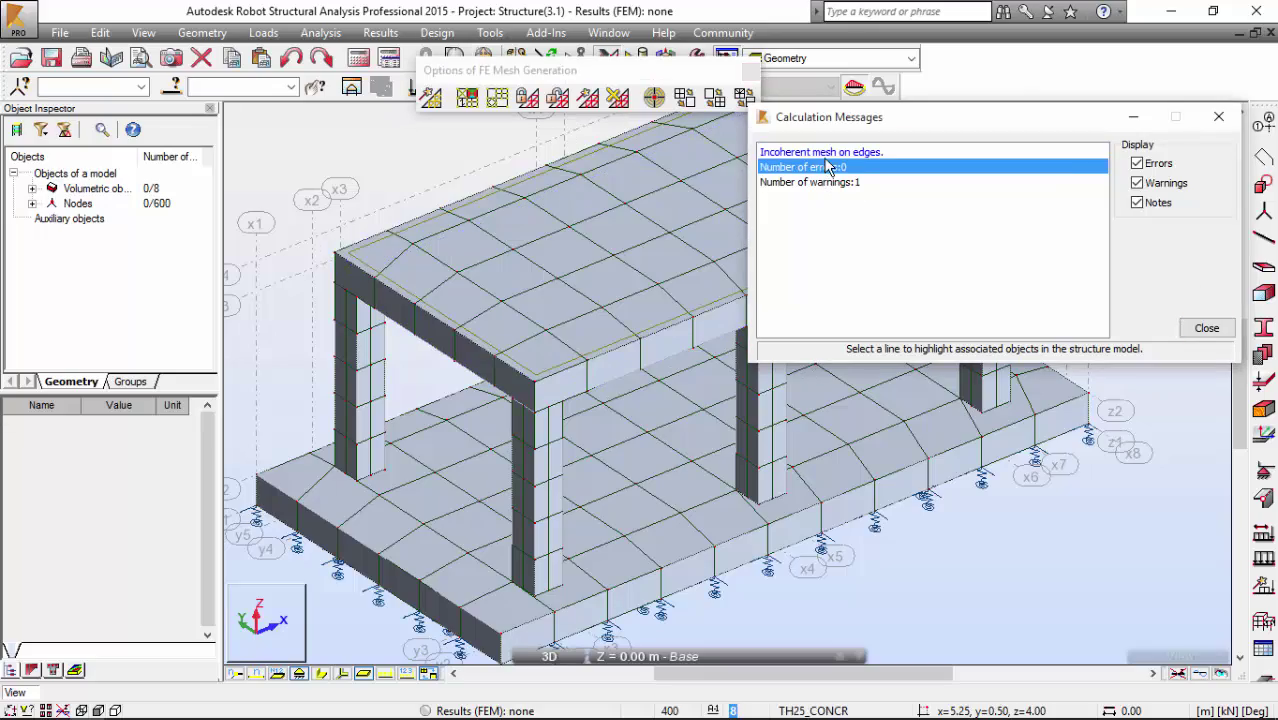
{"action": "left_click", "coordinate": [825, 154]}
{"action": "middle_click_drag", "start_coordinate": [548, 260], "coordinate": [385, 342], "text": "shift"}
{"action": "scroll", "coordinate": [391, 320], "scroll_direction": "down", "scroll_amount": 3}
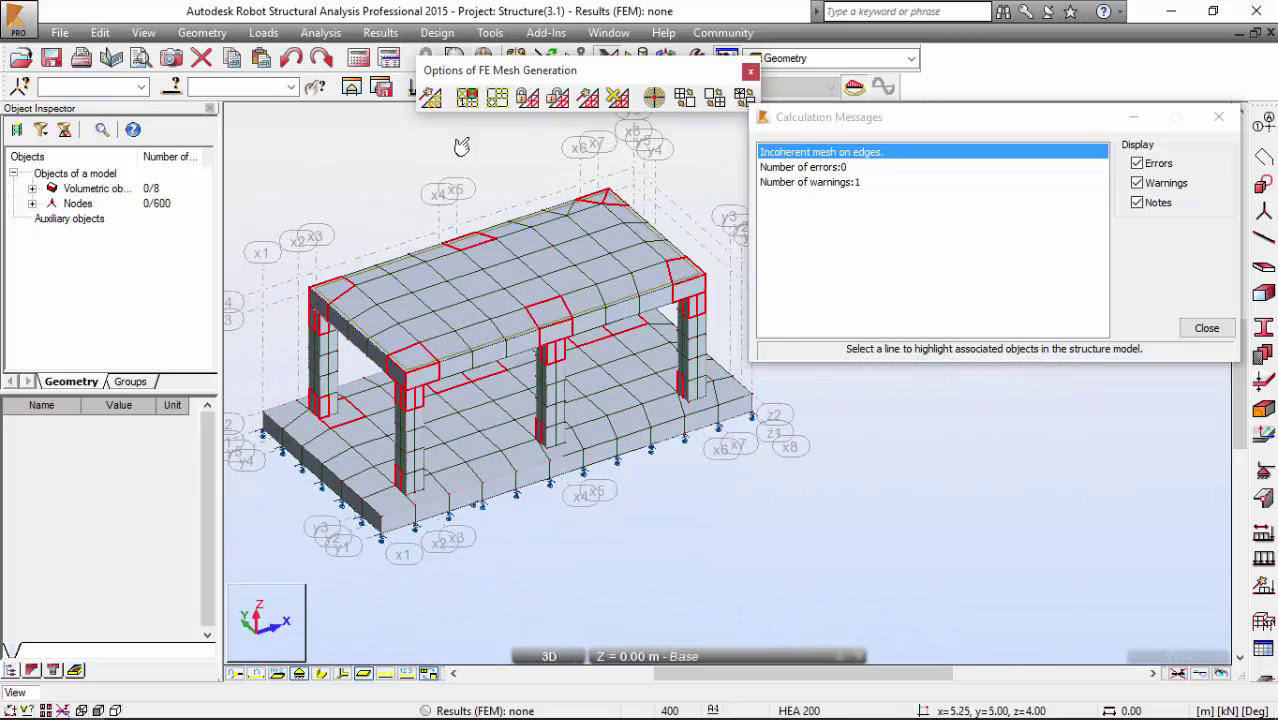
- Run the static analysis calculations, choosing to continue past each instability warning
{"action": "left_click", "coordinate": [358, 57]}
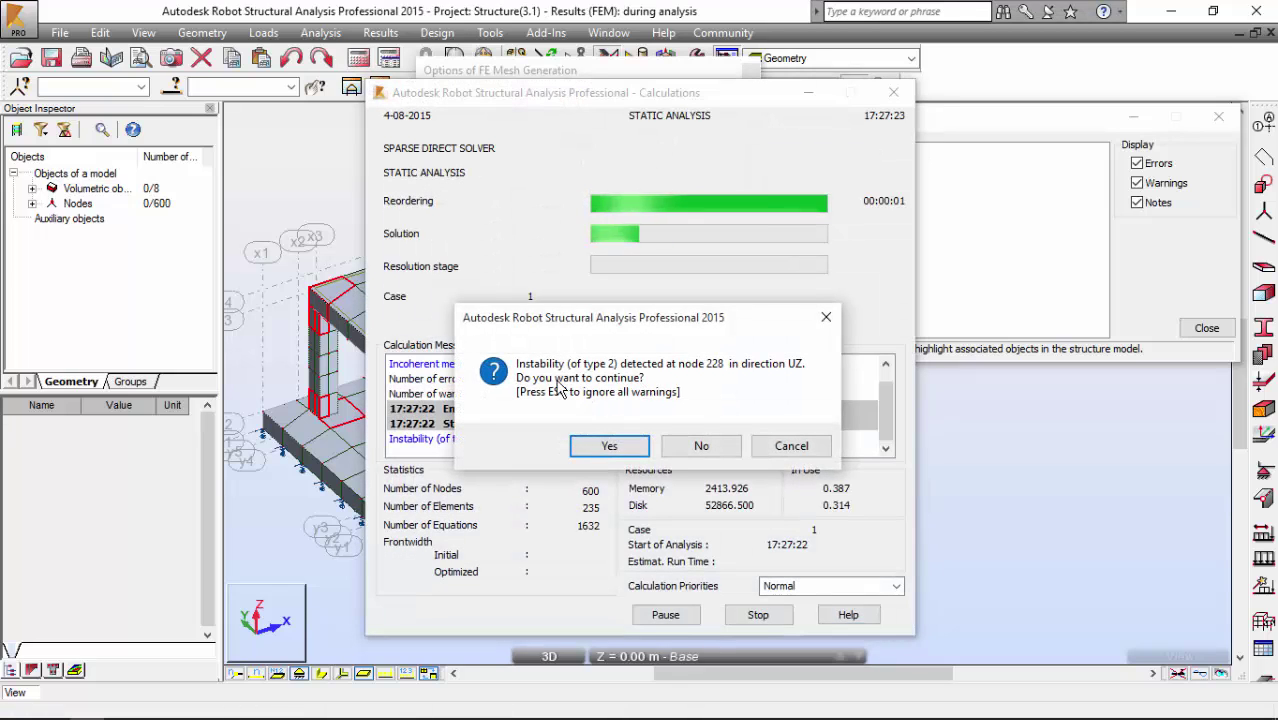
{"action": "left_click", "coordinate": [612, 446]}
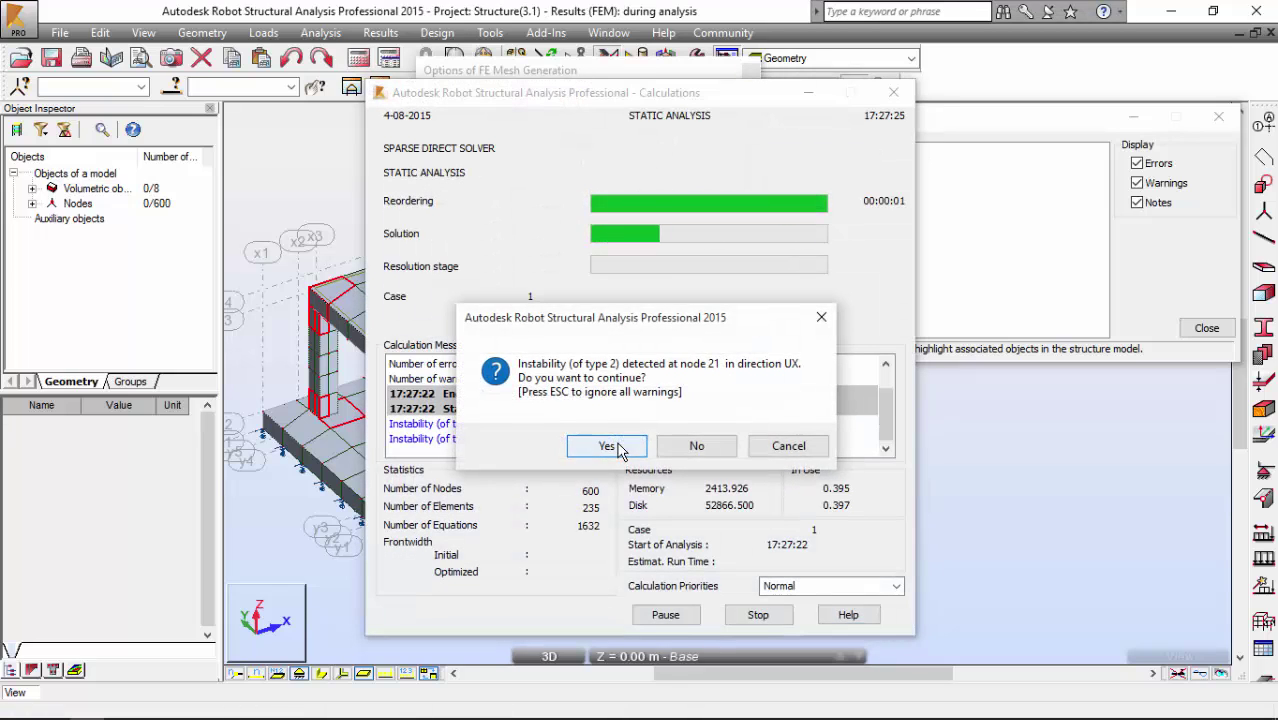
{"action": "left_click", "coordinate": [612, 446]}
{"action": "left_click", "coordinate": [612, 446]}
{"action": "left_click", "coordinate": [612, 446]}
{"action": "double_click", "coordinate": [612, 446]}
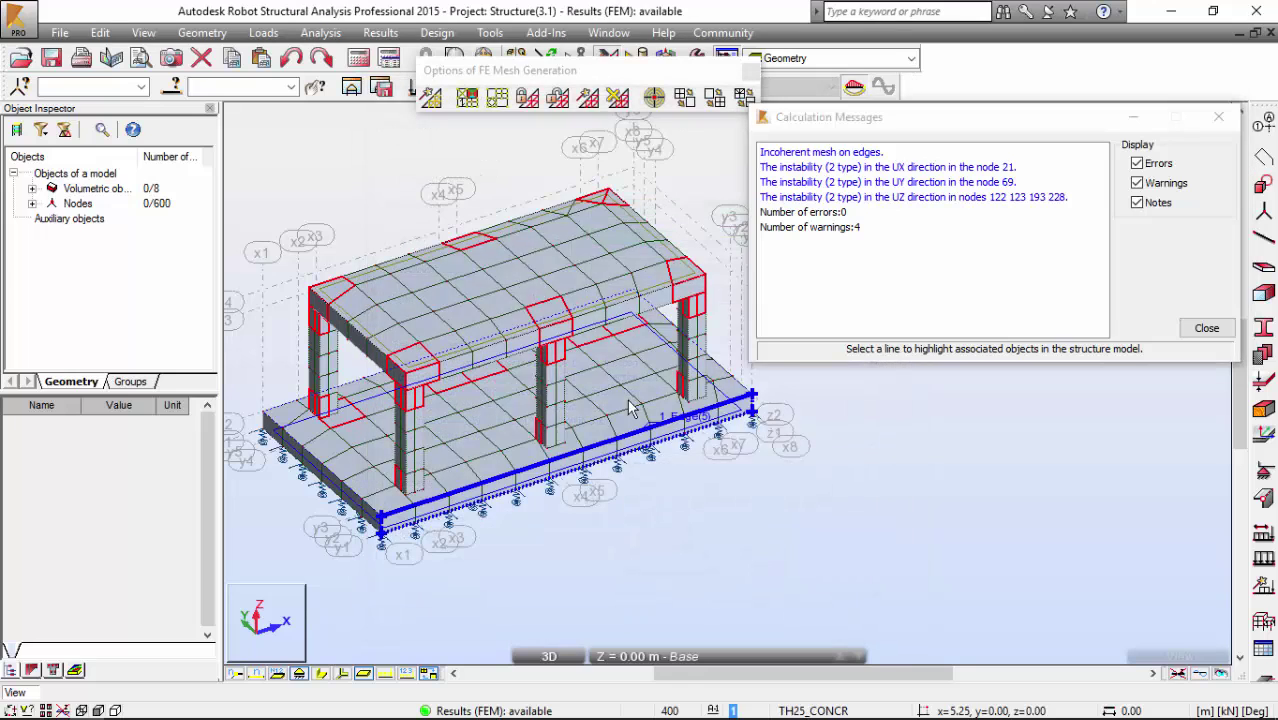
- Clear the highlighted elements, then dismiss the calculation messages and the FE mesh generation options
{"action": "left_click", "coordinate": [639, 437]}
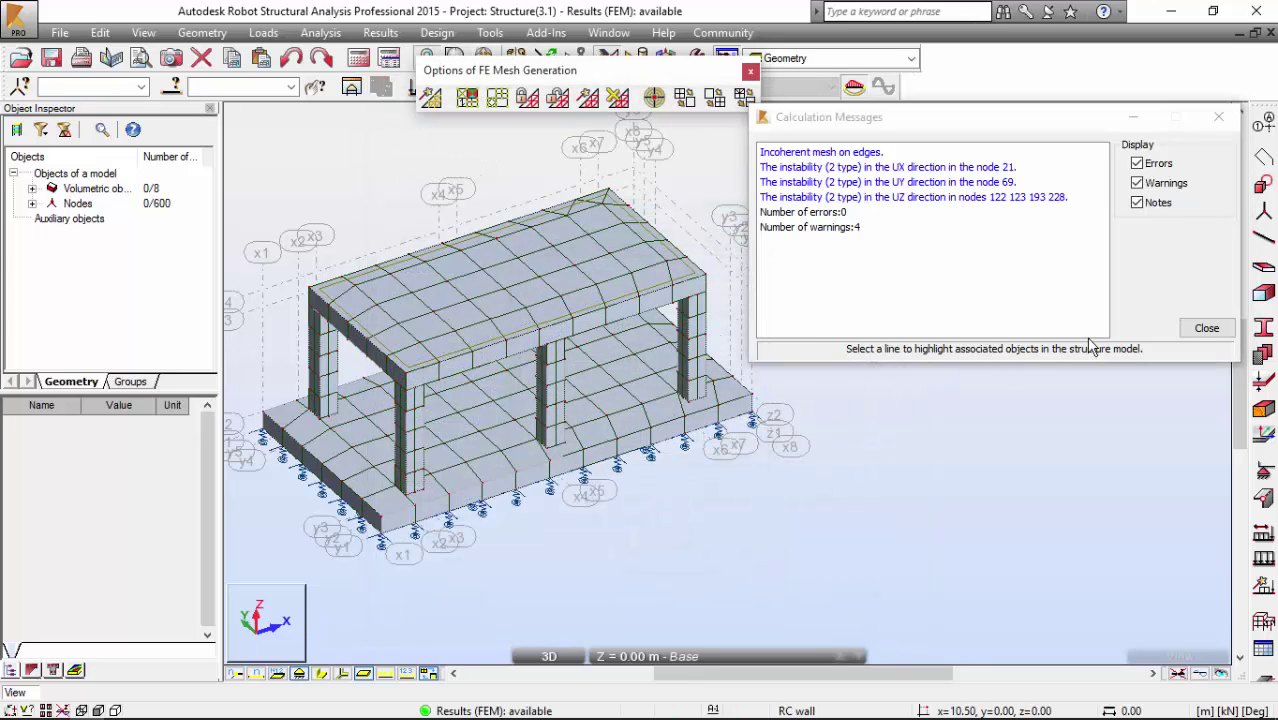
{"action": "left_click", "coordinate": [1205, 328]}
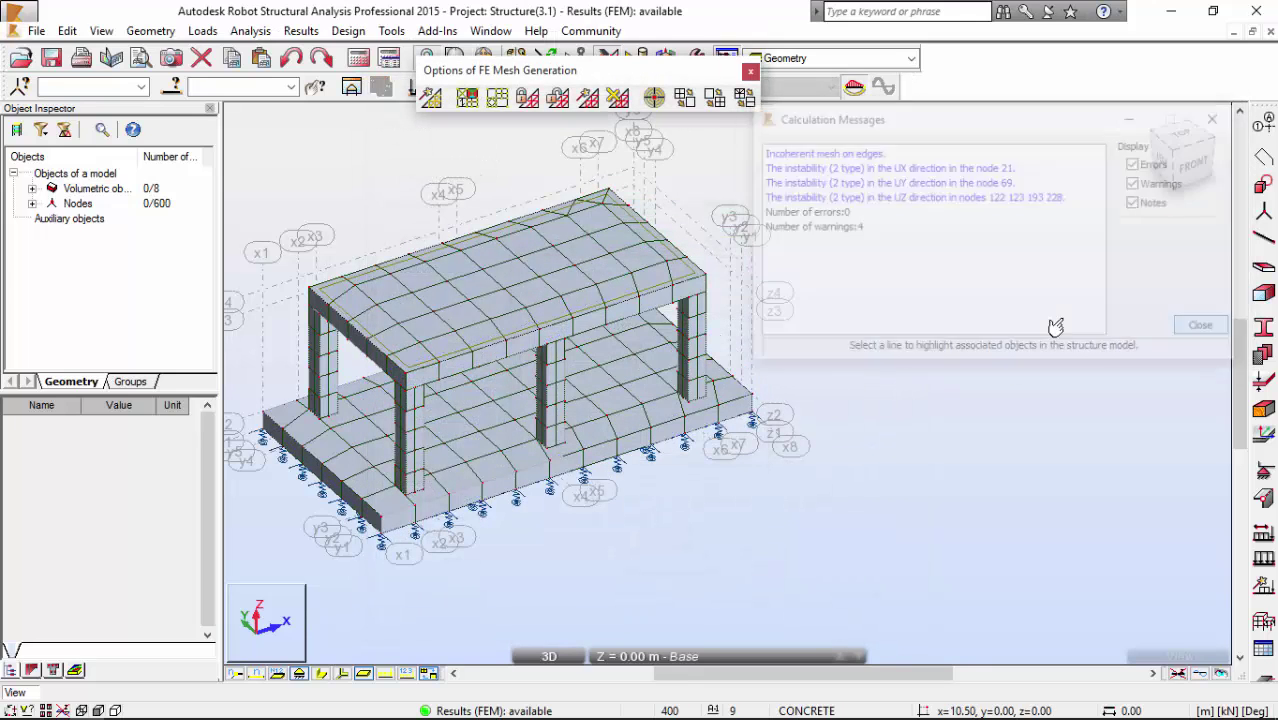
{"action": "middle_click_drag", "start_coordinate": [822, 382], "coordinate": [803, 350], "text": "shift"}
{"action": "left_click_drag", "start_coordinate": [514, 71], "coordinate": [694, 142]}
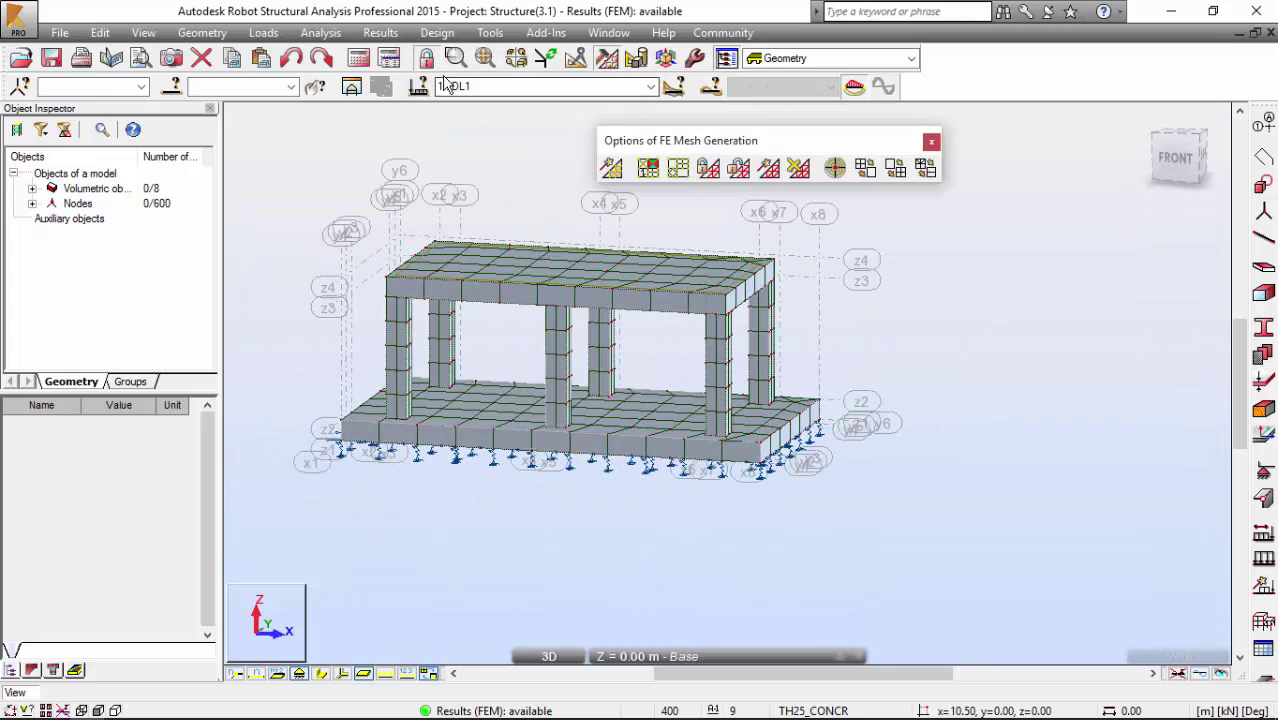
{"action": "left_click", "coordinate": [933, 142]}
- Inspect the meshed structure from several angles, checking the mesh where the columns meet the roof slab
{"action": "middle_click_drag", "start_coordinate": [418, 250], "coordinate": [450, 271]}
{"action": "scroll", "coordinate": [481, 338], "scroll_direction": "up", "scroll_amount": 3}
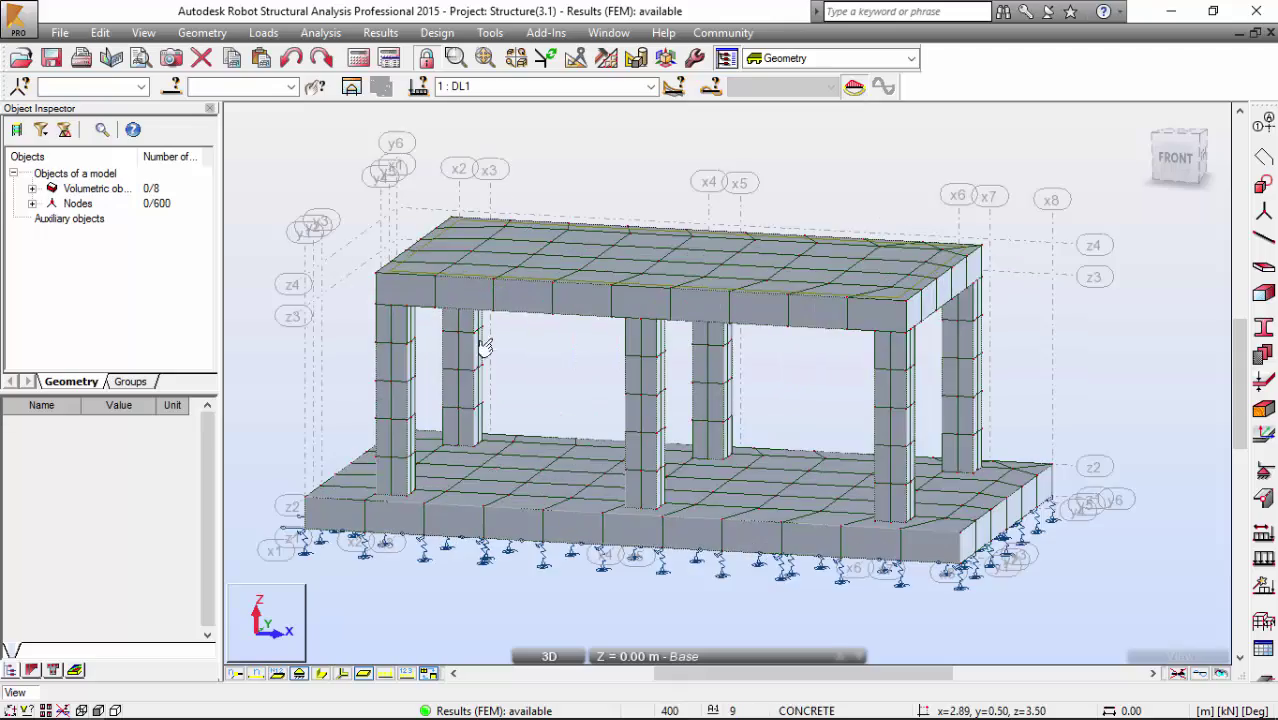
{"action": "middle_click_drag", "start_coordinate": [537, 389], "coordinate": [566, 420]}
{"action": "scroll", "coordinate": [381, 286], "scroll_direction": "up", "scroll_amount": 4}
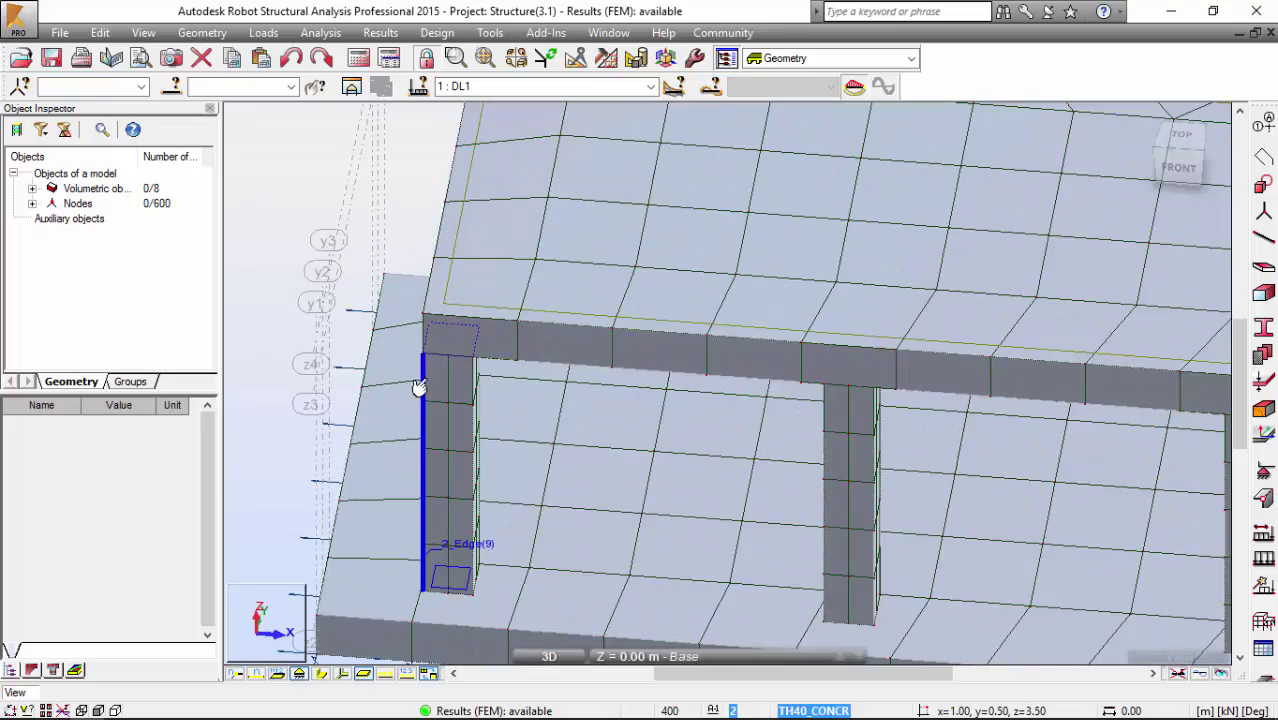
{"action": "middle_click_drag", "start_coordinate": [455, 346], "coordinate": [483, 311], "text": "shift"}
{"action": "scroll", "coordinate": [492, 303], "scroll_direction": "down", "scroll_amount": 3}
- Select nodes 73 to 96 at the column footprints between axes y4 and y5 in the Z = 4.00 m plan view
{"action": "left_click", "coordinate": [602, 262]}
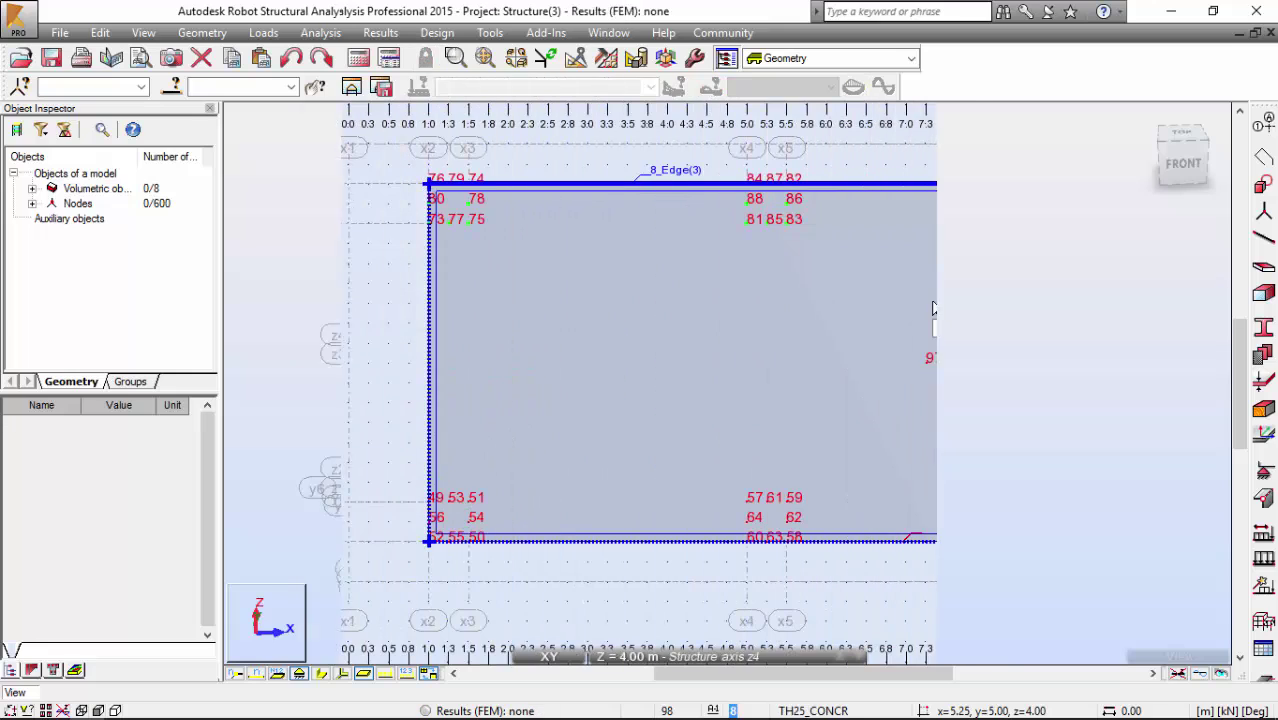
{"action": "left_click", "coordinate": [924, 300]}
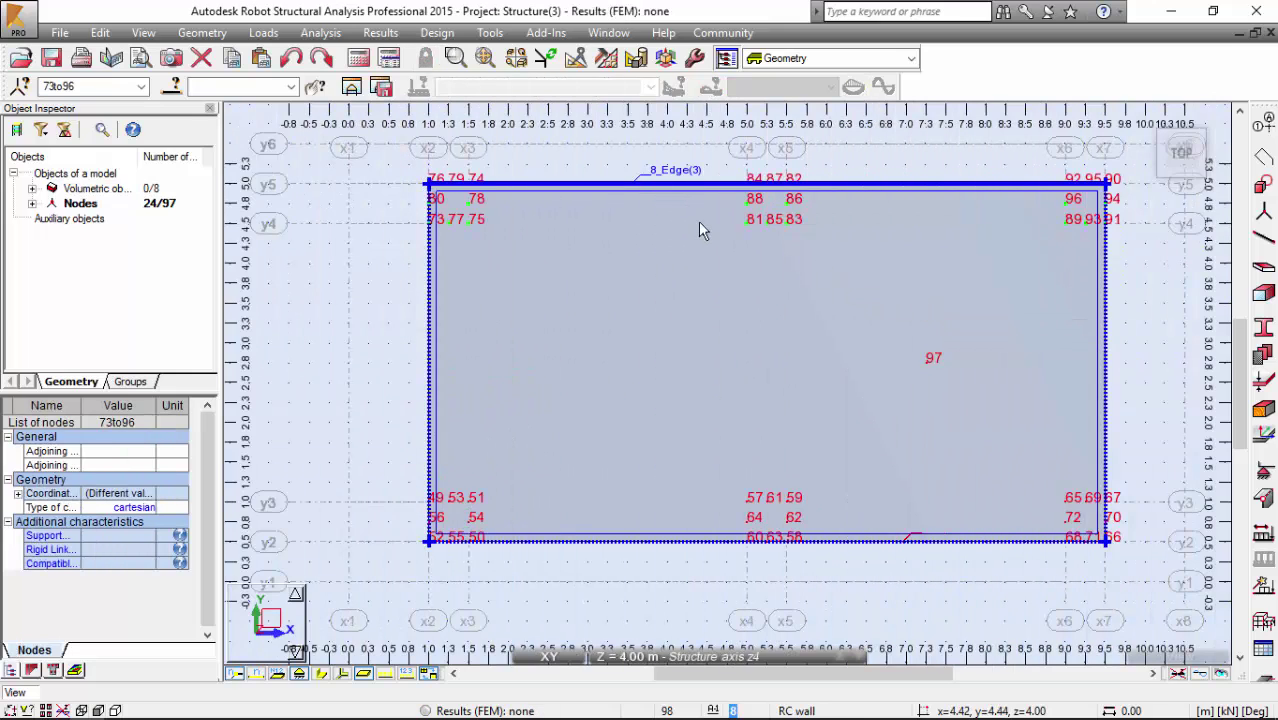